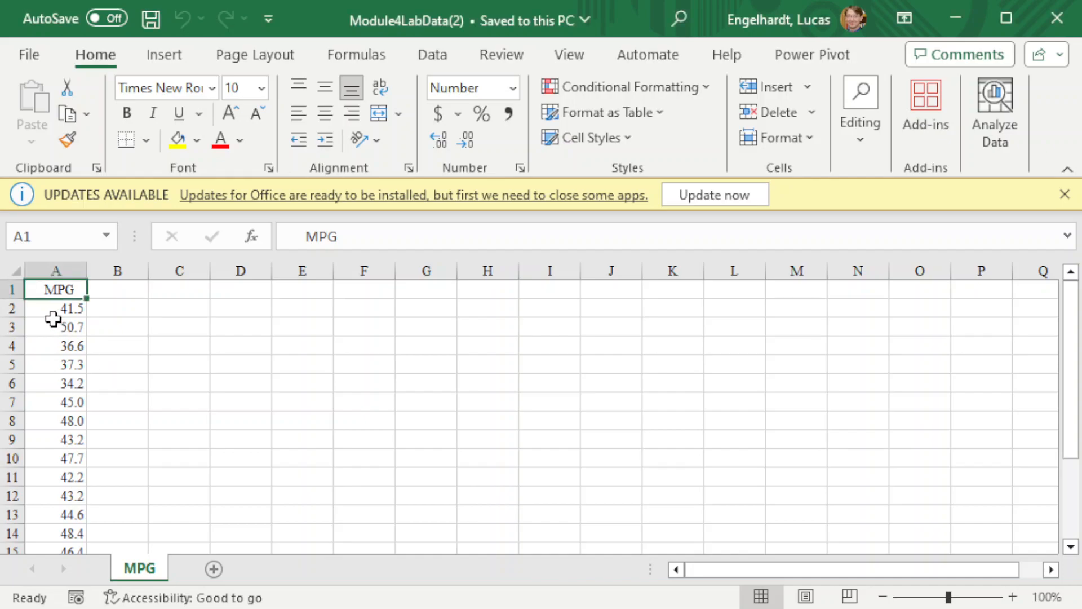
Look through the MPG values in column A down to the last data row.
{"action": "scroll", "coordinate": [239, 367], "scroll_direction": "down", "scroll_amount": 3}
{"action": "scroll", "coordinate": [239, 368], "scroll_direction": "down", "scroll_amount": 1}
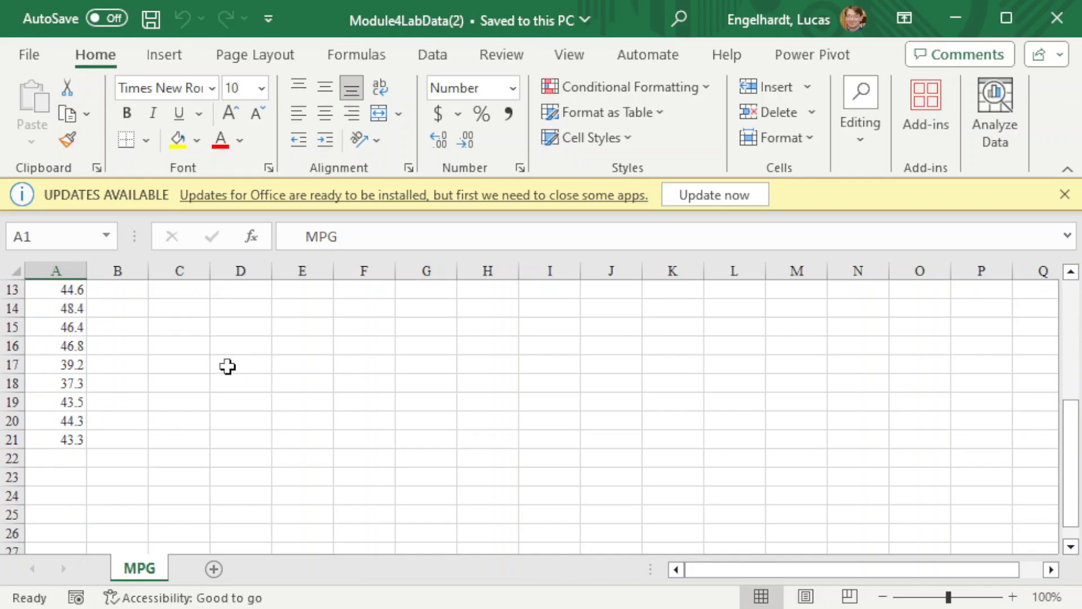
{"action": "scroll", "coordinate": [227, 367], "scroll_direction": "up", "scroll_amount": 4}
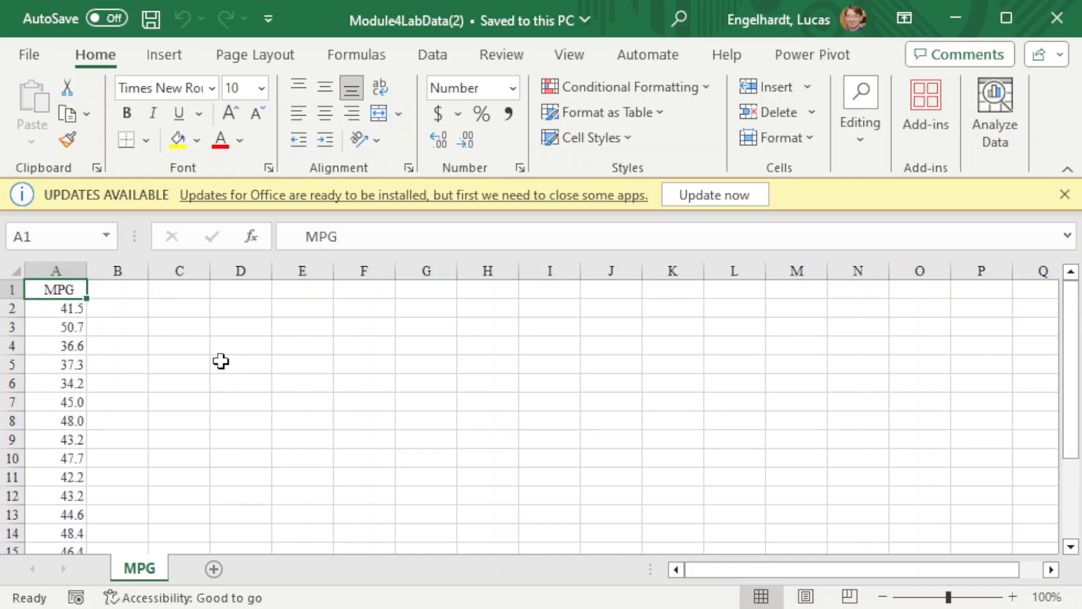
{"action": "scroll", "coordinate": [208, 337], "scroll_direction": "down", "scroll_amount": 1}
{"action": "scroll", "coordinate": [207, 337], "scroll_direction": "down", "scroll_amount": 2}
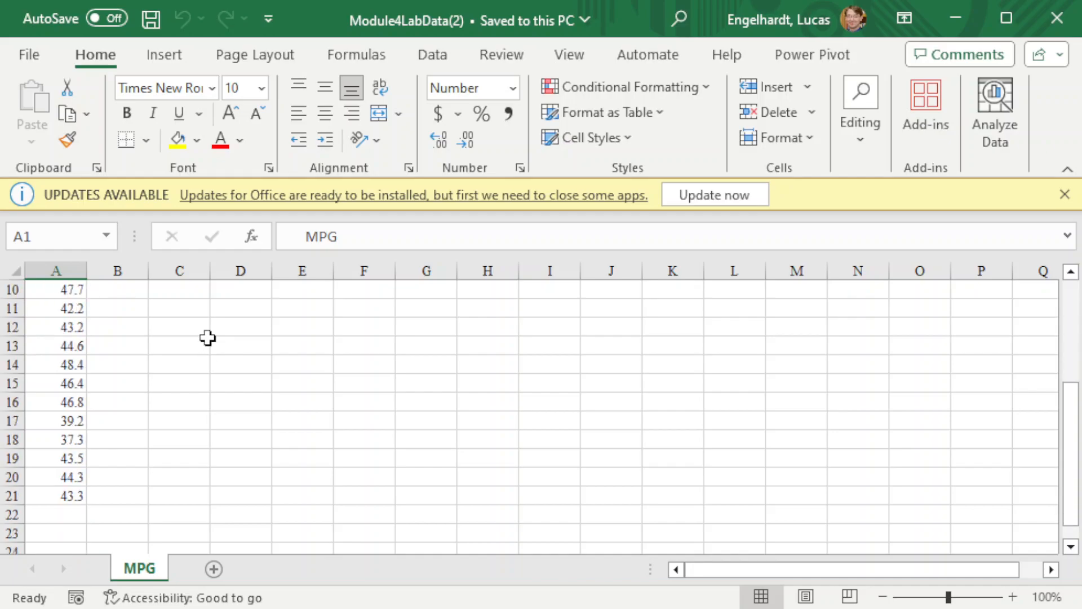
{"action": "scroll", "coordinate": [203, 336], "scroll_direction": "up", "scroll_amount": 3}
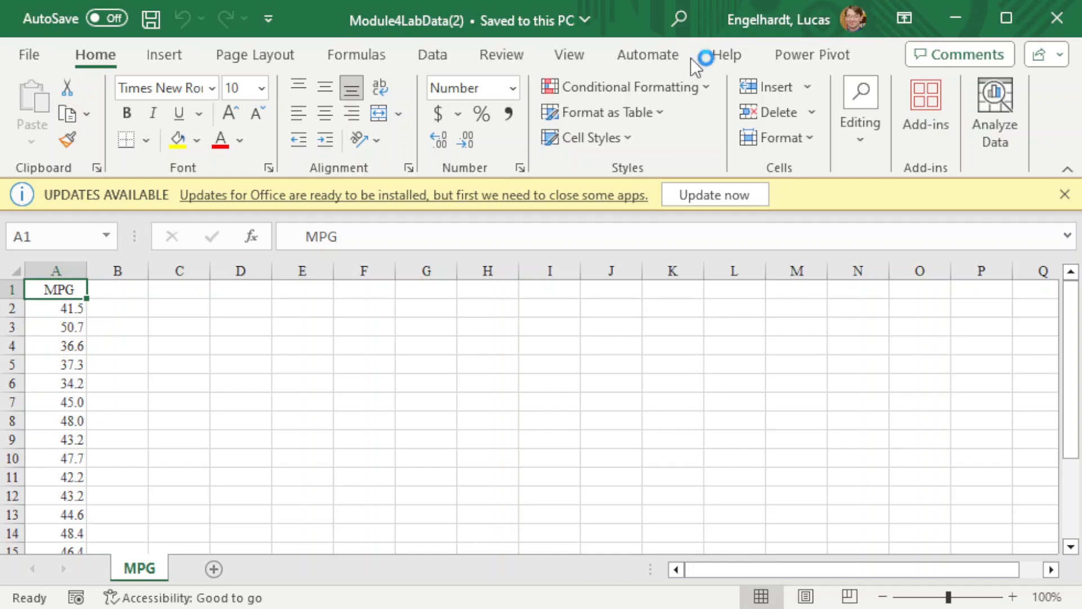
Set up a Descriptive Statistics analysis with input range A1:A21, marking the first row as labels.
{"action": "left_click", "coordinate": [432, 55]}
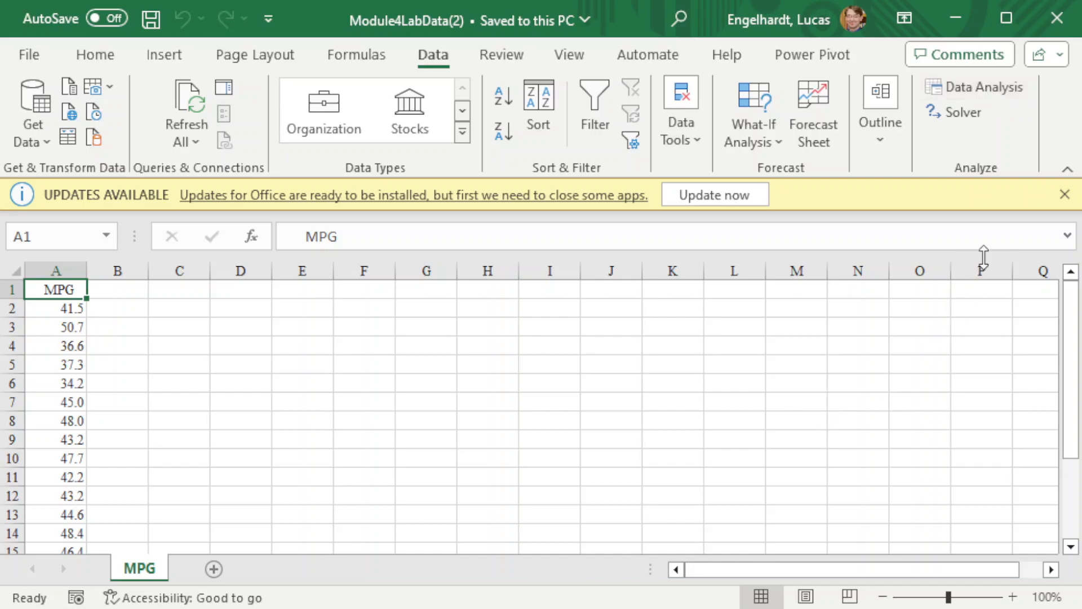
{"action": "left_click", "coordinate": [987, 80]}
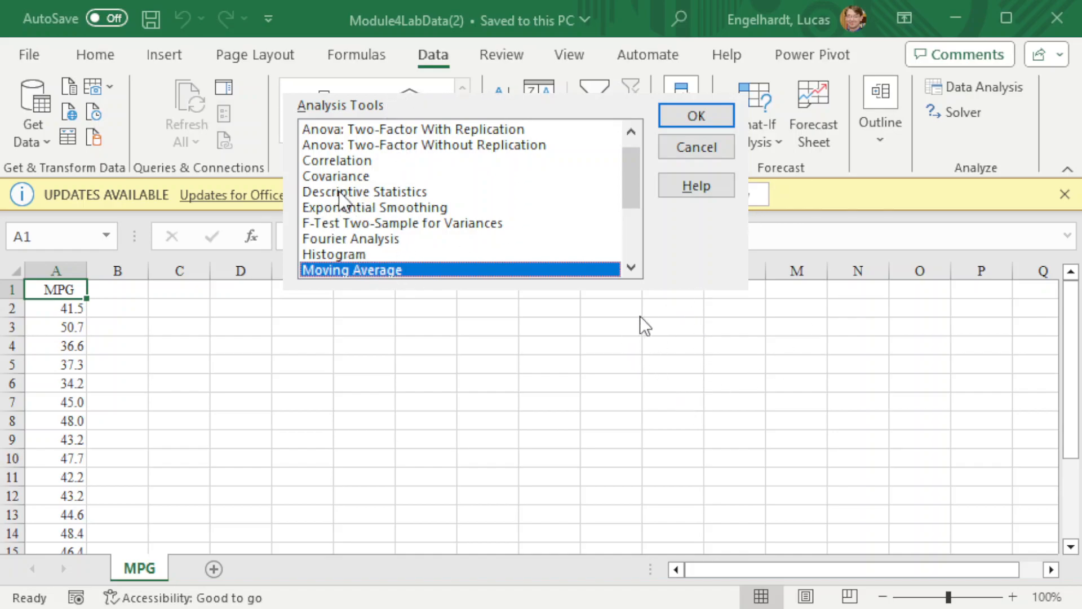
{"action": "left_click", "coordinate": [341, 192]}
{"action": "left_click", "coordinate": [697, 116]}
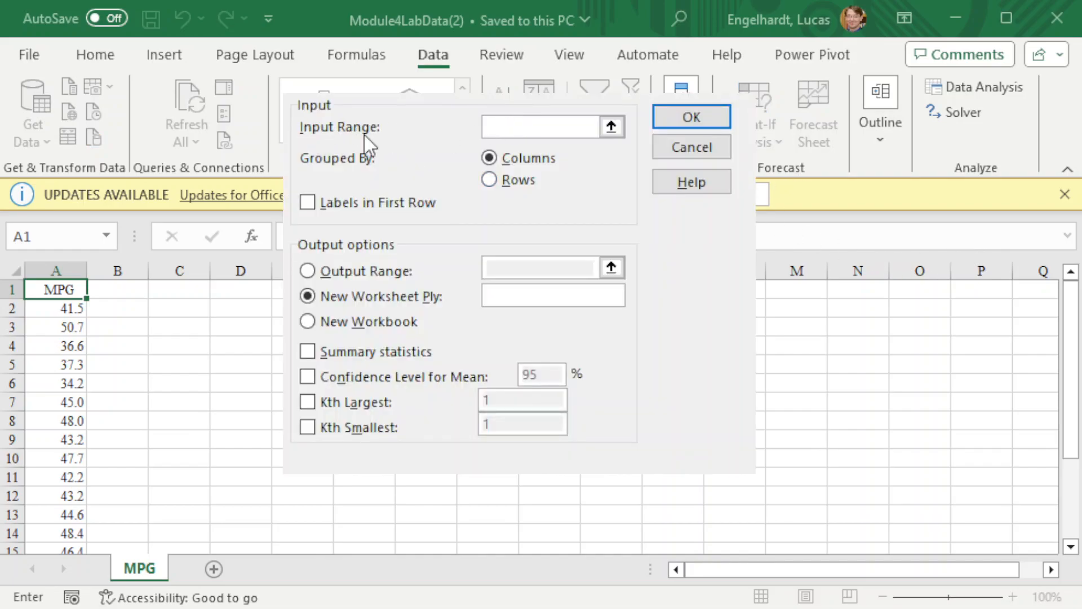
{"action": "left_click", "coordinate": [611, 126]}
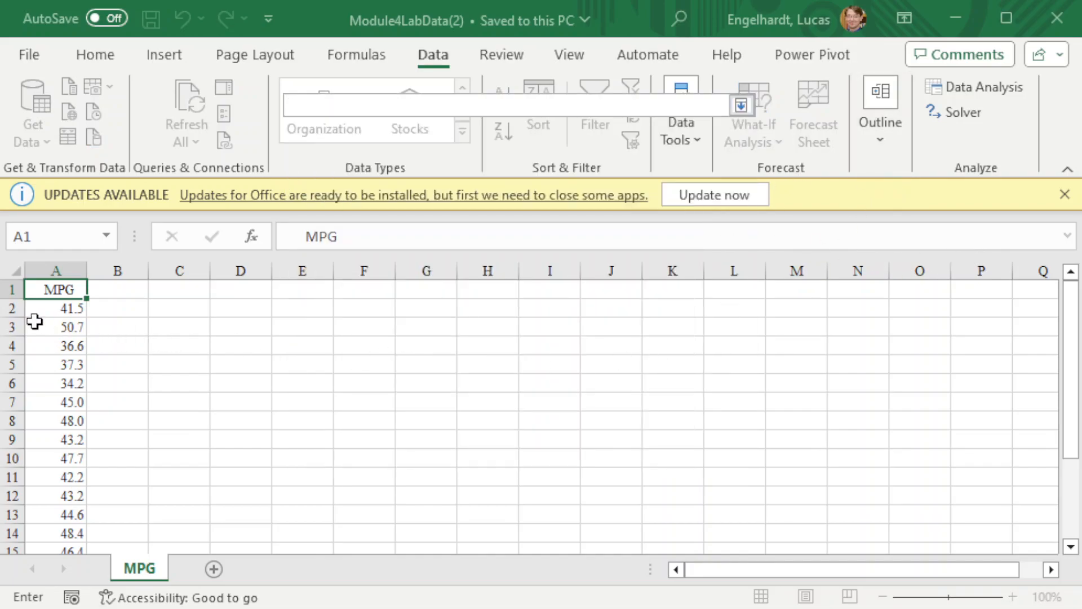
{"action": "left_click_drag", "start_coordinate": [46, 286], "coordinate": [49, 511]}
{"action": "scroll", "coordinate": [733, 372], "scroll_direction": "up", "scroll_amount": 3}
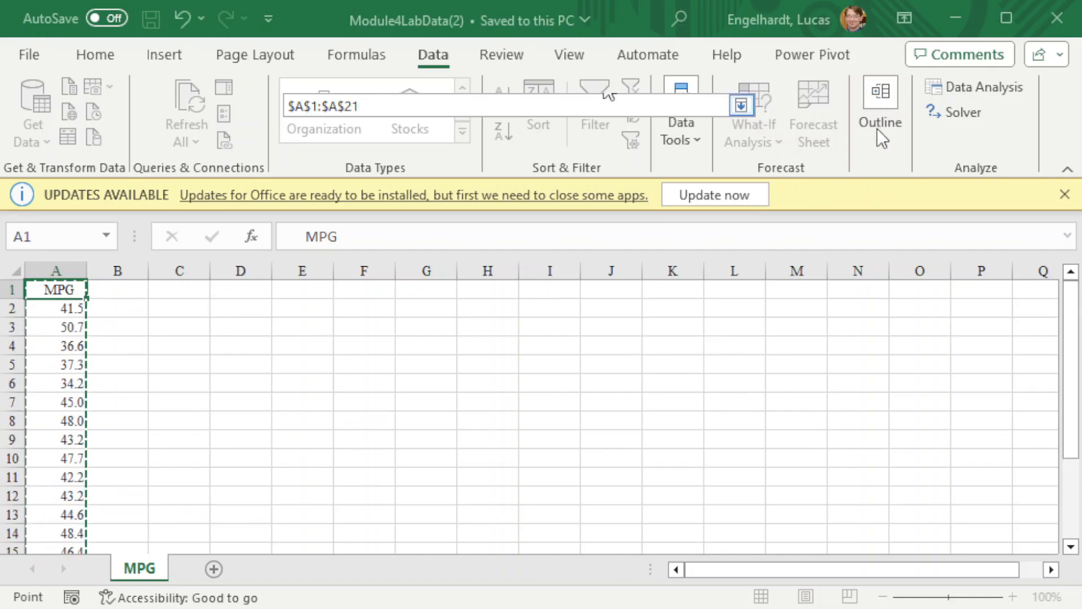
{"action": "left_click", "coordinate": [740, 105]}
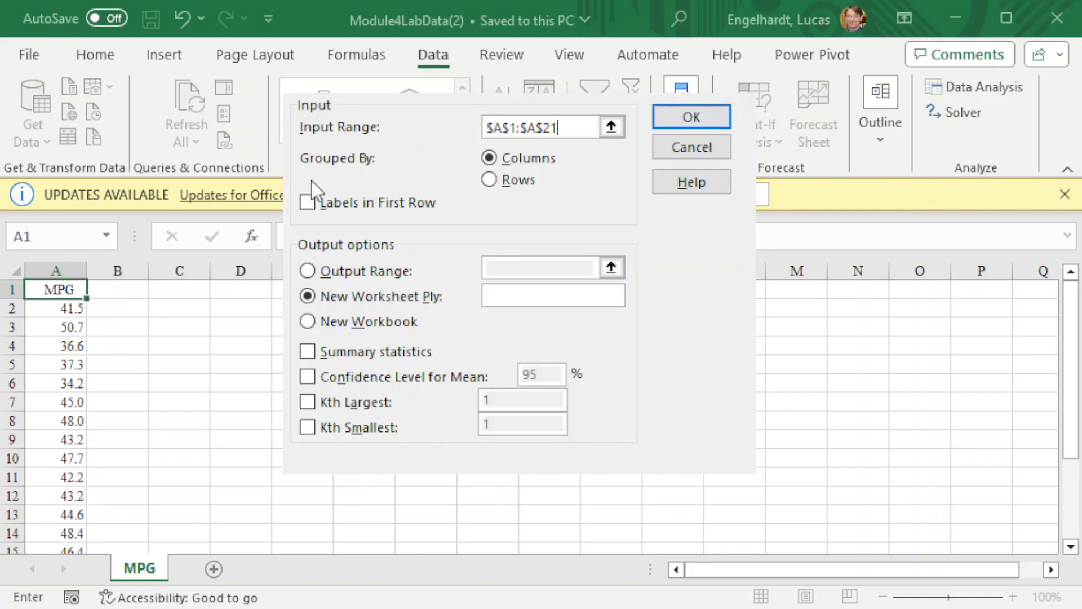
{"action": "left_click", "coordinate": [313, 202]}
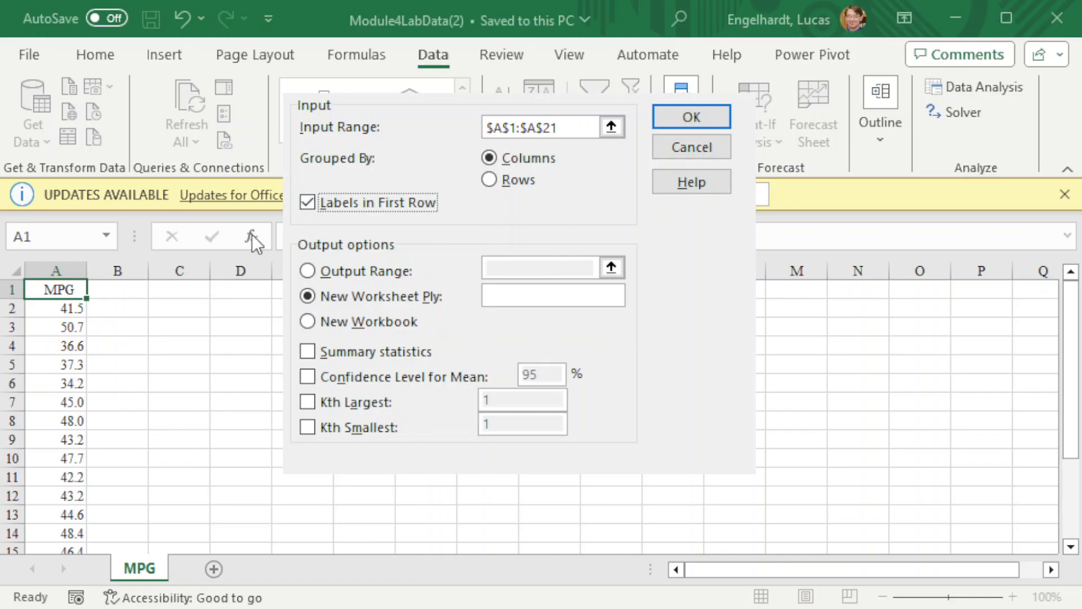
Send the output to C1, include summary statistics and the 95% confidence level for the mean, and run the analysis.
{"action": "key", "text": "Escape"}
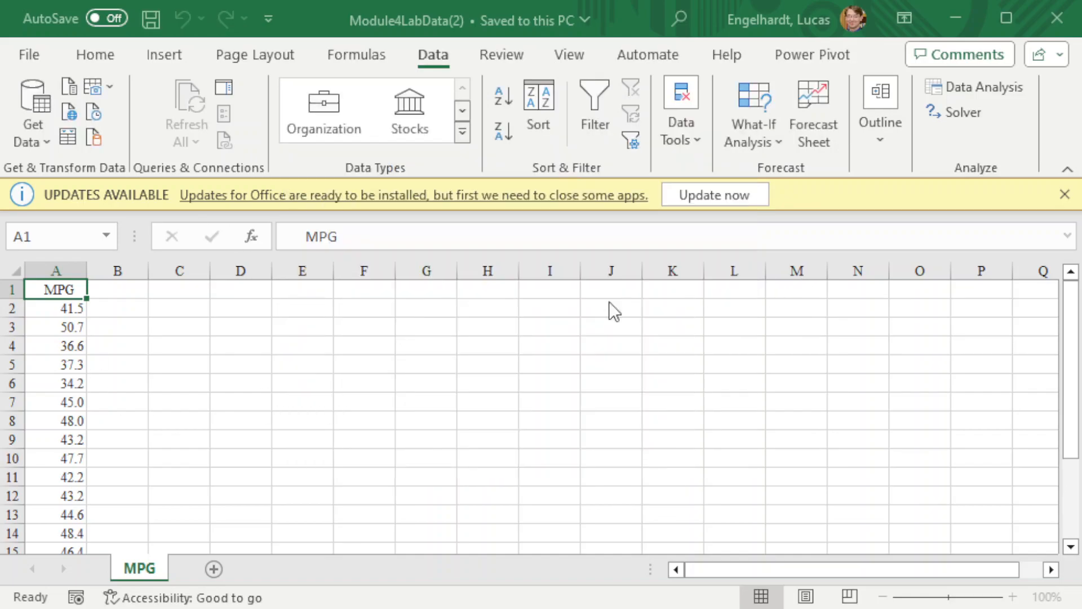
{"action": "left_click", "coordinate": [175, 289]}
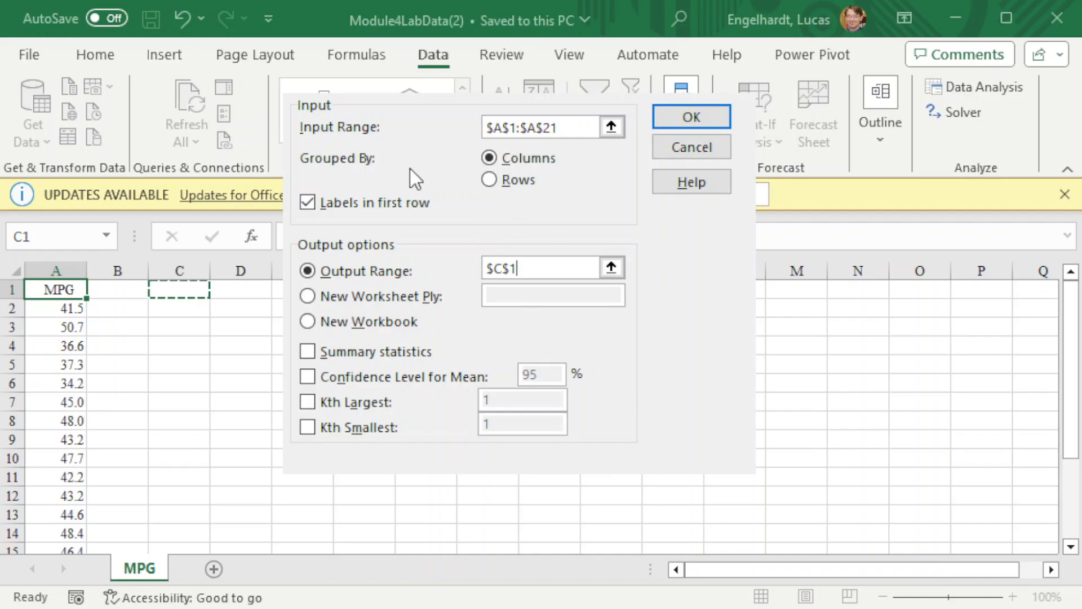
{"action": "left_click", "coordinate": [308, 355]}
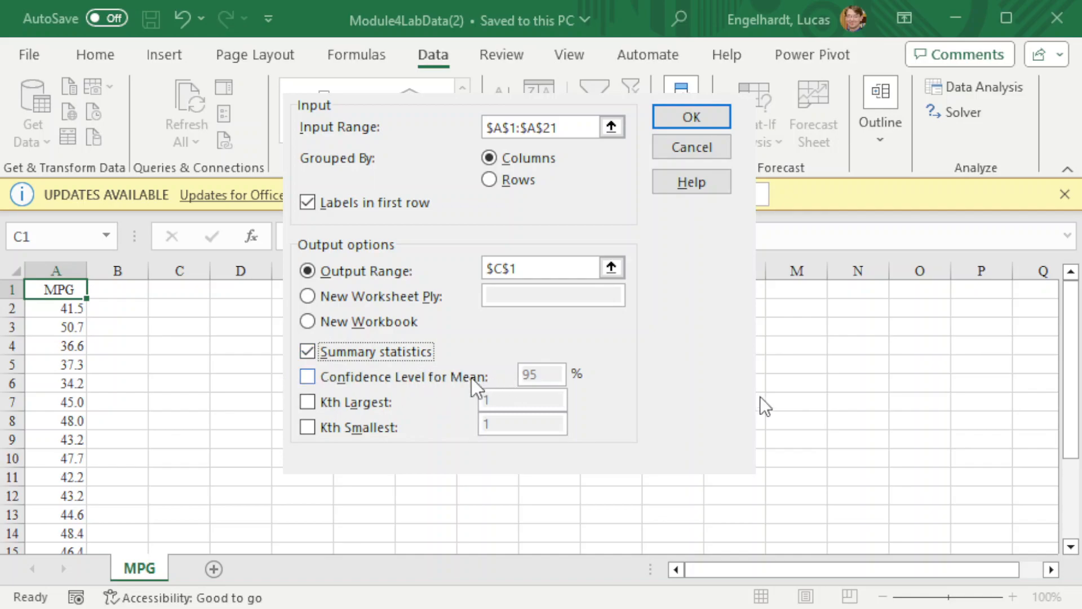
{"action": "left_click", "coordinate": [310, 376]}
{"action": "key", "text": "Return"}
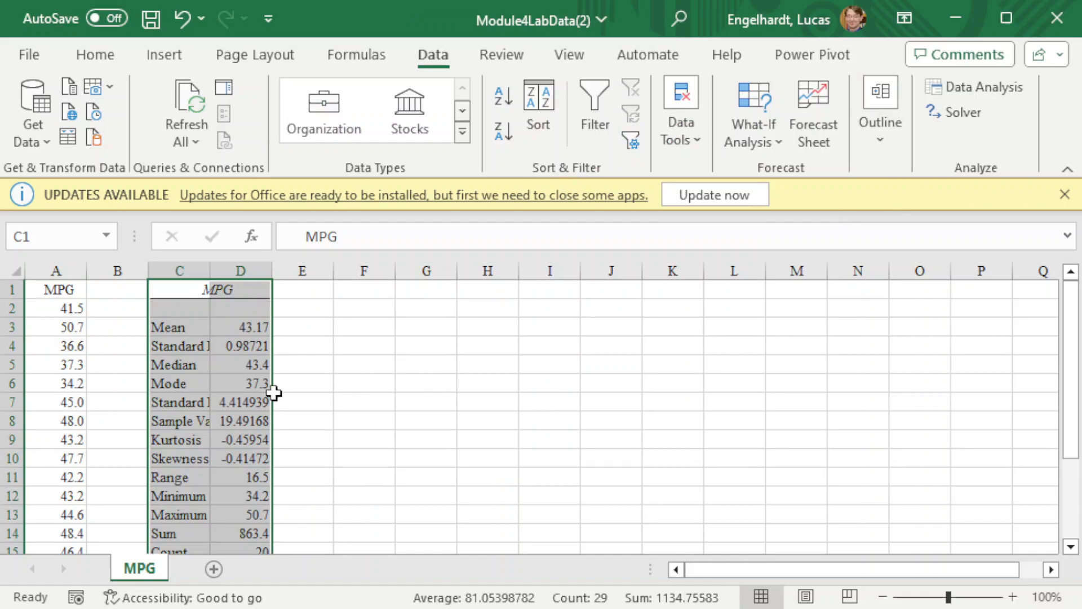
Fit column C's width to the statistic labels and check the mean and standard error rows.
{"action": "double_click", "coordinate": [210, 260]}
{"action": "left_click", "coordinate": [208, 327]}
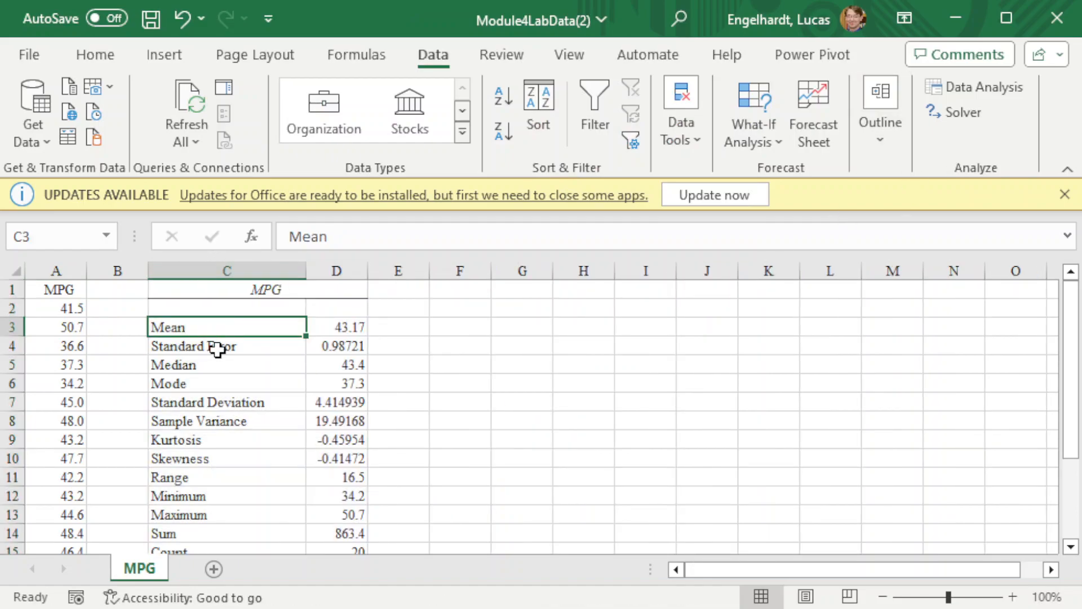
{"action": "left_click", "coordinate": [216, 346]}
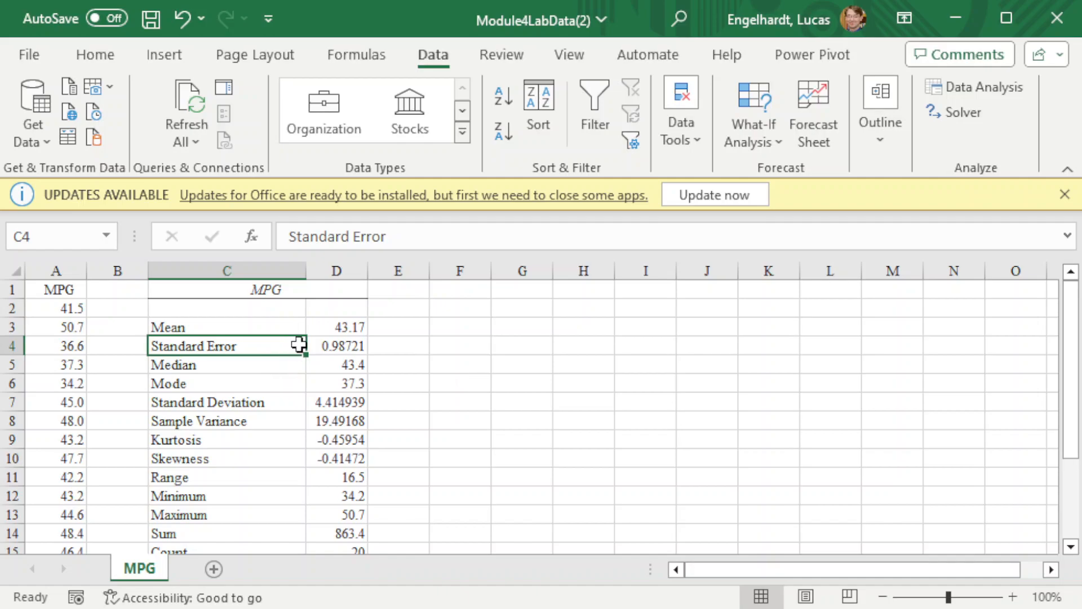
{"action": "left_click", "coordinate": [340, 329]}
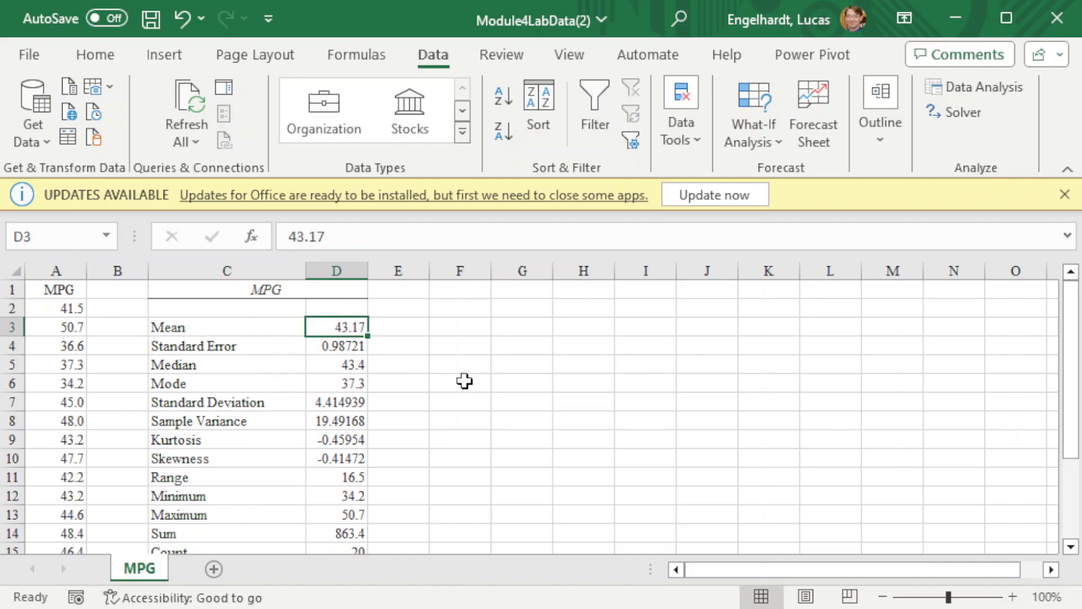
Examine the 95% confidence level row and the mean in the descriptive statistics output.
{"action": "scroll", "coordinate": [403, 370], "scroll_direction": "down", "scroll_amount": 2}
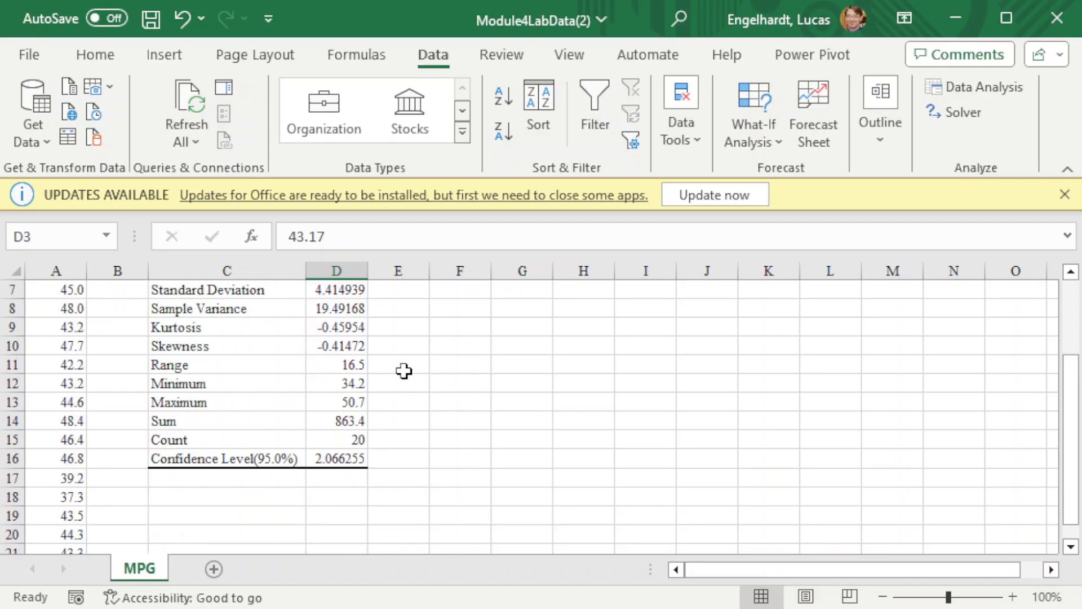
{"action": "left_click", "coordinate": [177, 462]}
{"action": "left_click_drag", "start_coordinate": [177, 462], "coordinate": [328, 456]}
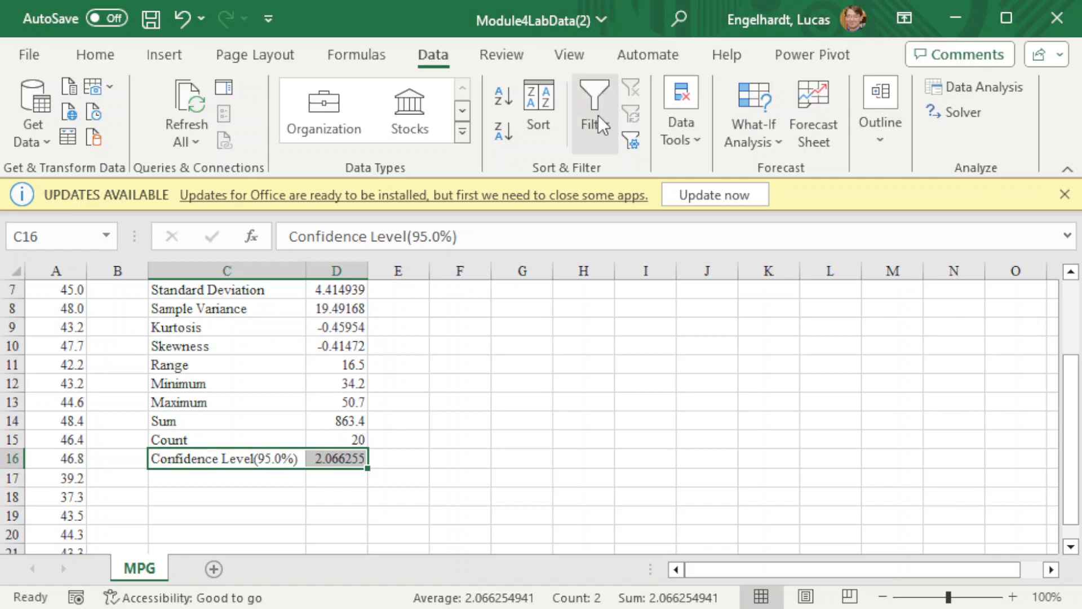
{"action": "left_click", "coordinate": [313, 456]}
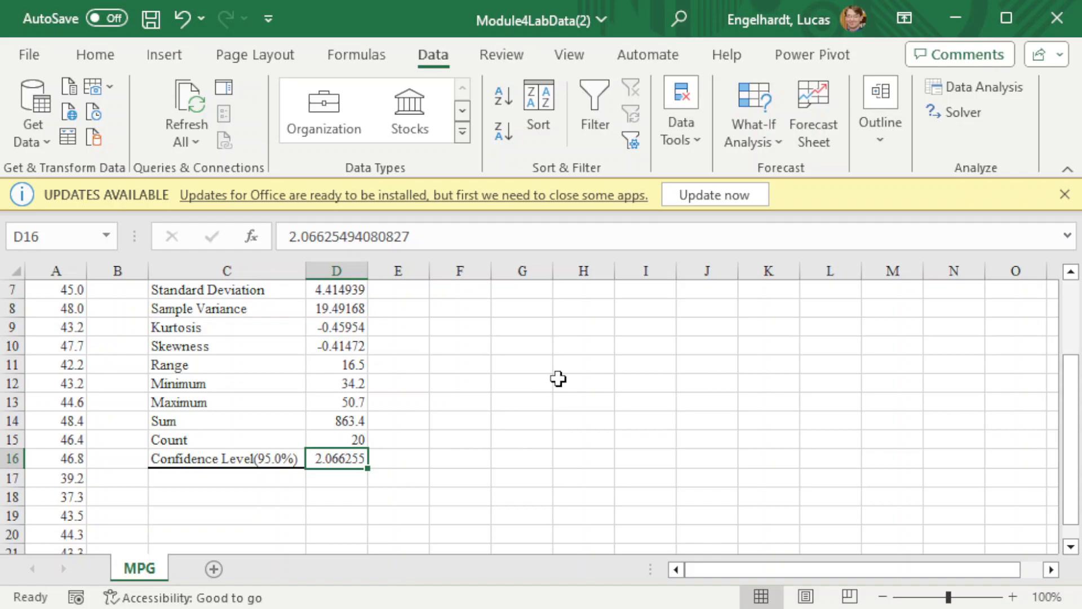
{"action": "scroll", "coordinate": [543, 430], "scroll_direction": "up", "scroll_amount": 2}
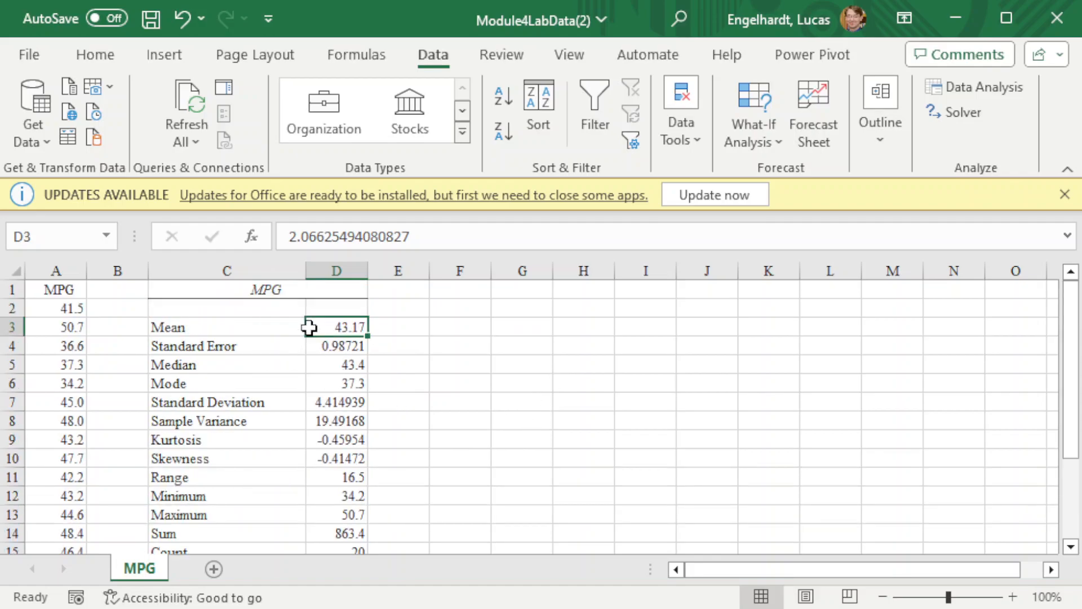
{"action": "left_click", "coordinate": [309, 327]}
{"action": "scroll", "coordinate": [421, 358], "scroll_direction": "down", "scroll_amount": 3}
{"action": "left_click", "coordinate": [338, 402]}
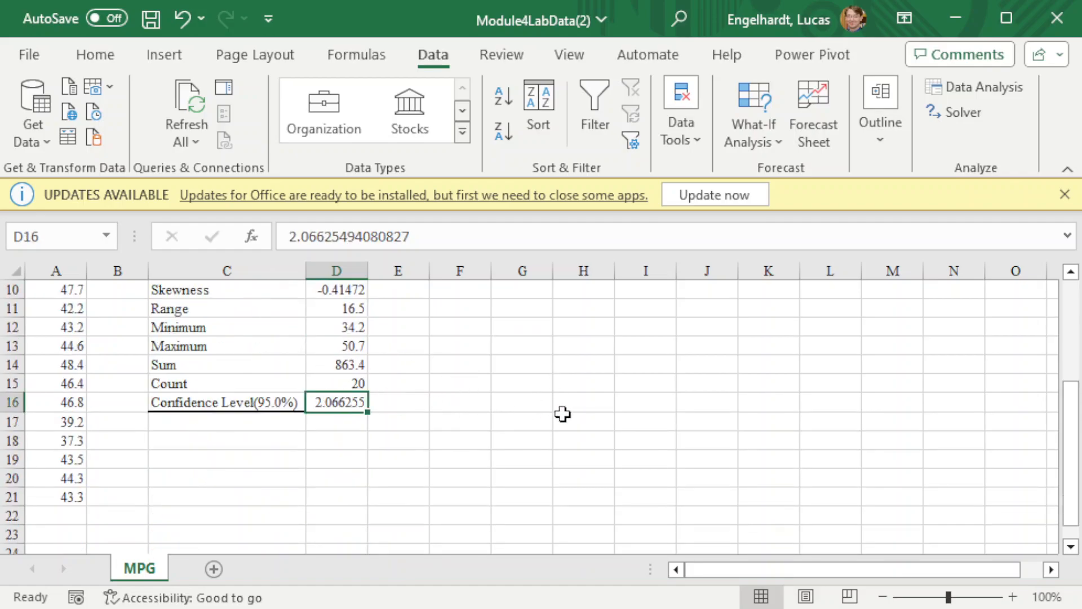
Enter the labels "Upper bound" in F2 and "Lower bound" in F3, and fit column F's width to them.
{"action": "scroll", "coordinate": [625, 425], "scroll_direction": "up", "scroll_amount": 3}
{"action": "left_click", "coordinate": [443, 308]}
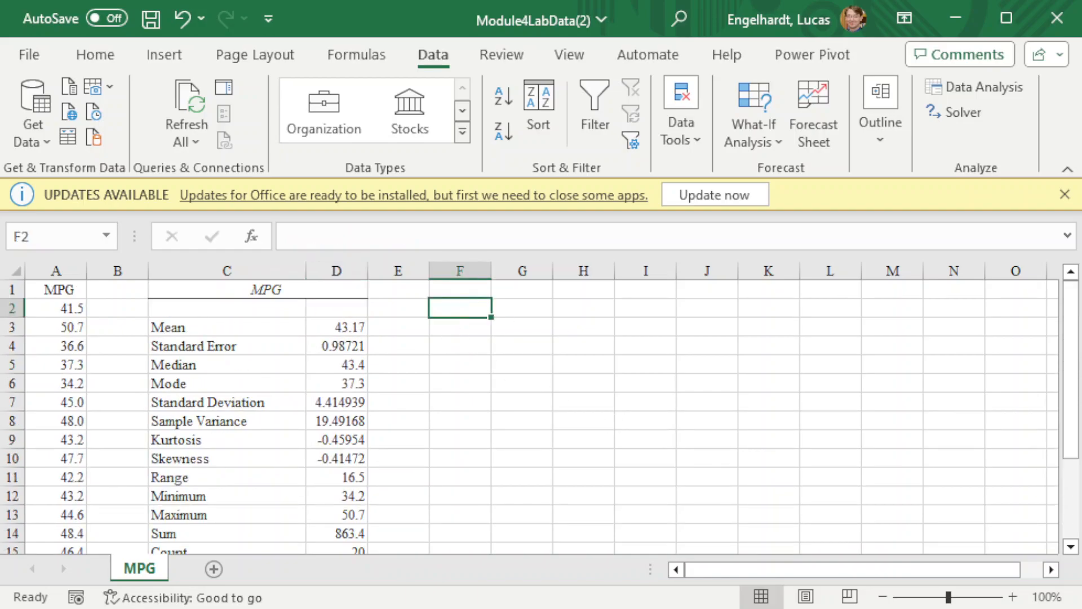
{"action": "type", "text": "Upper"}
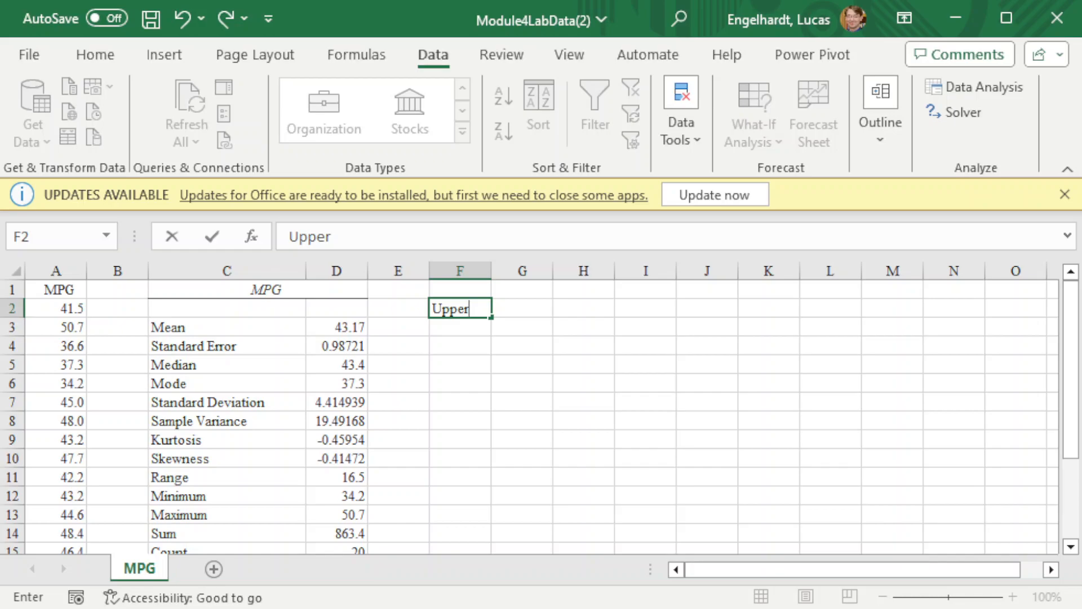
{"action": "type", "text": " bound"}
{"action": "key", "text": "Return"}
{"action": "type", "text": "Lowe"}
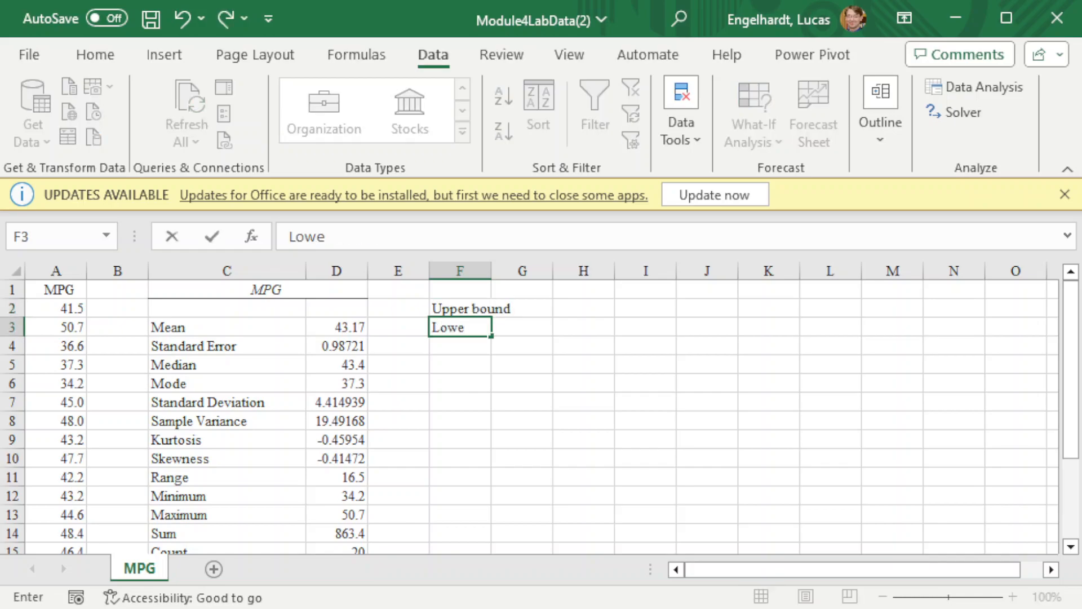
{"action": "type", "text": "r bound"}
{"action": "left_click", "coordinate": [521, 308]}
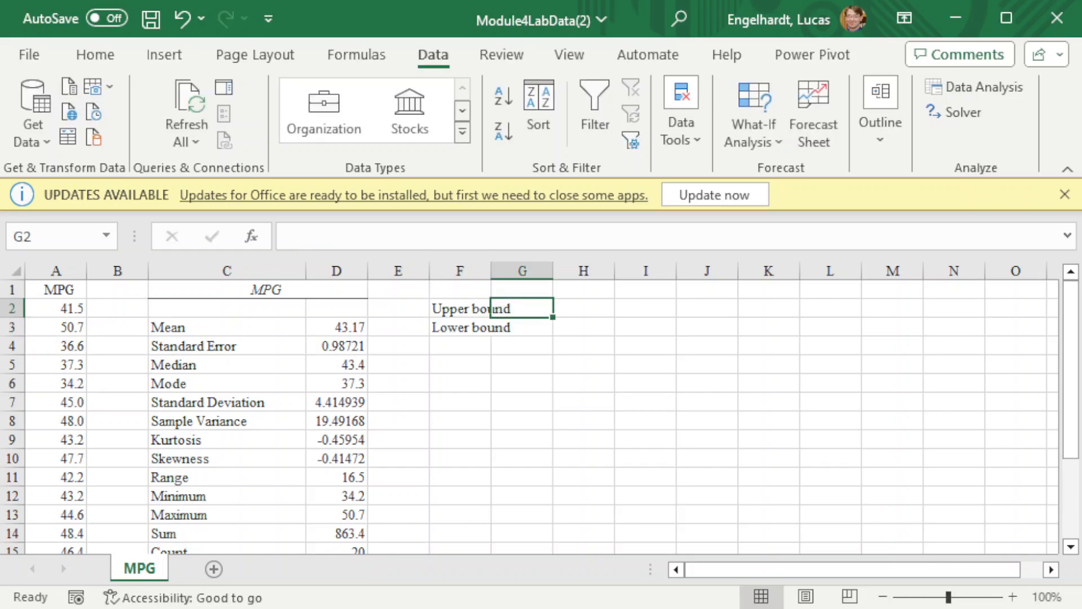
{"action": "double_click", "coordinate": [490, 271]}
Calculate the upper bound in G2 by adding the confidence level value to the mean with =D3+D16.
{"action": "type", "text": "="}
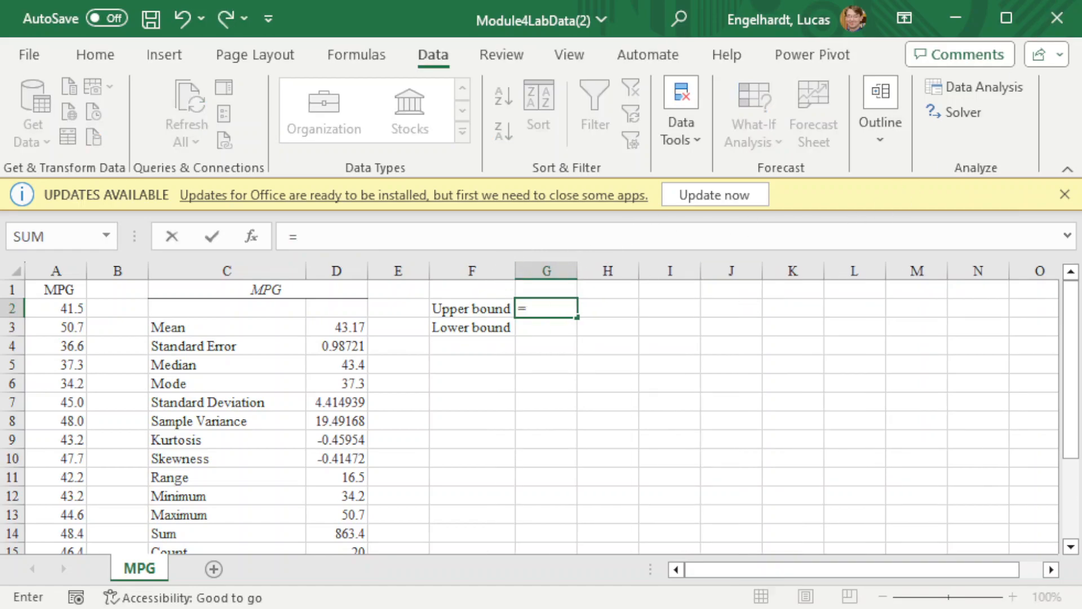
{"action": "left_click", "coordinate": [340, 327]}
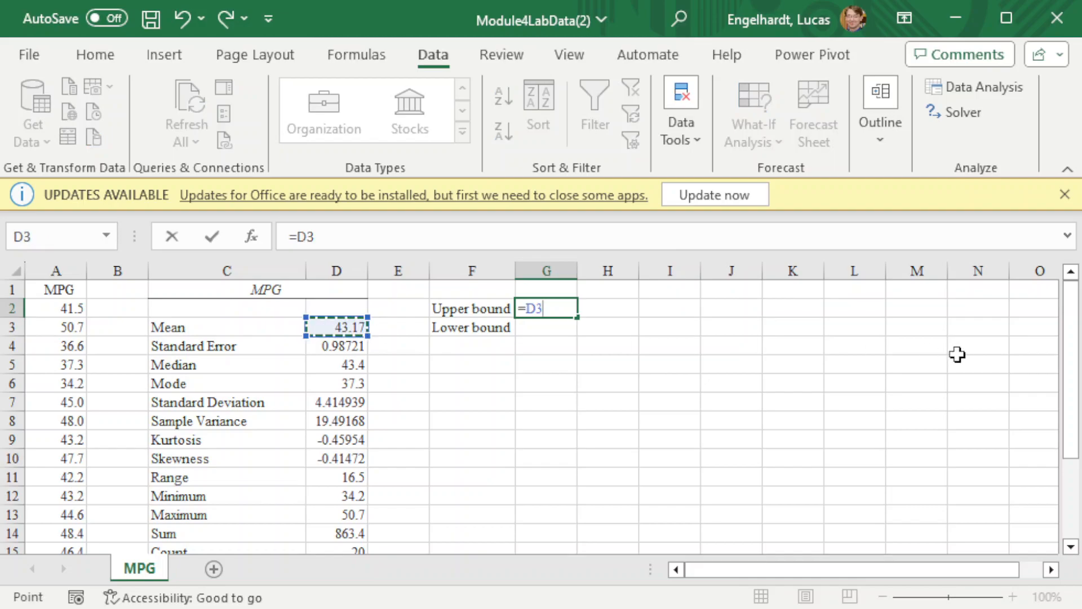
{"action": "type", "text": "+"}
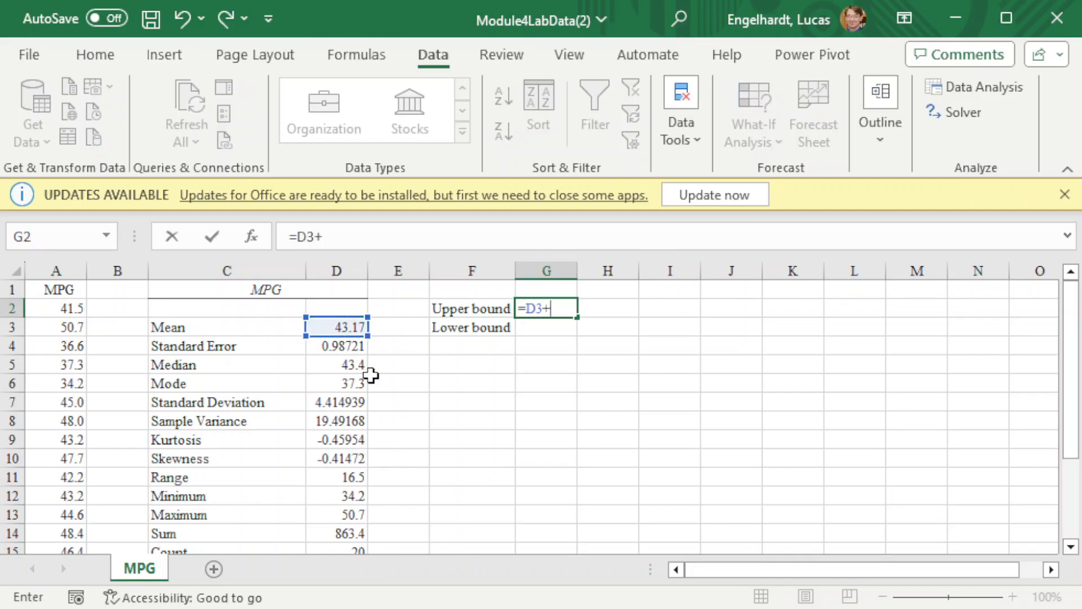
{"action": "scroll", "coordinate": [370, 375], "scroll_direction": "down", "scroll_amount": 1}
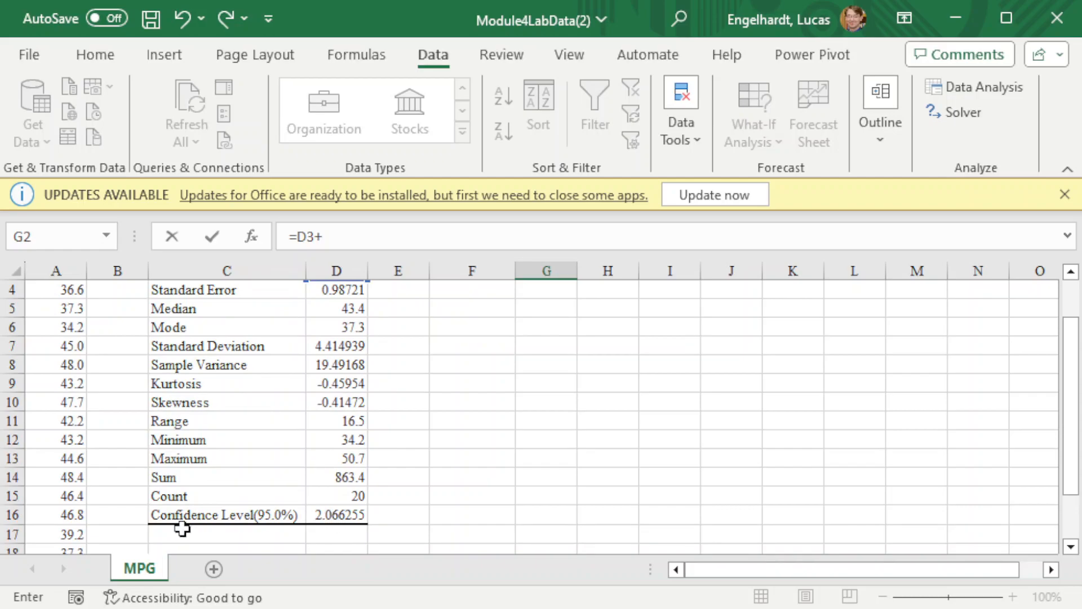
{"action": "left_click", "coordinate": [349, 515]}
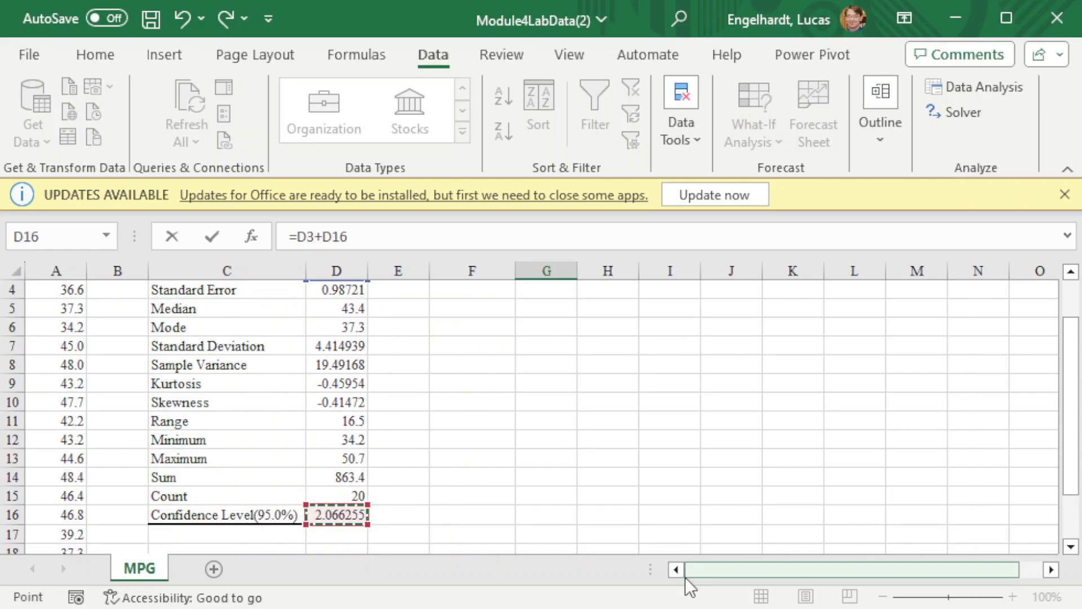
{"action": "scroll", "coordinate": [746, 451], "scroll_direction": "up", "scroll_amount": 1}
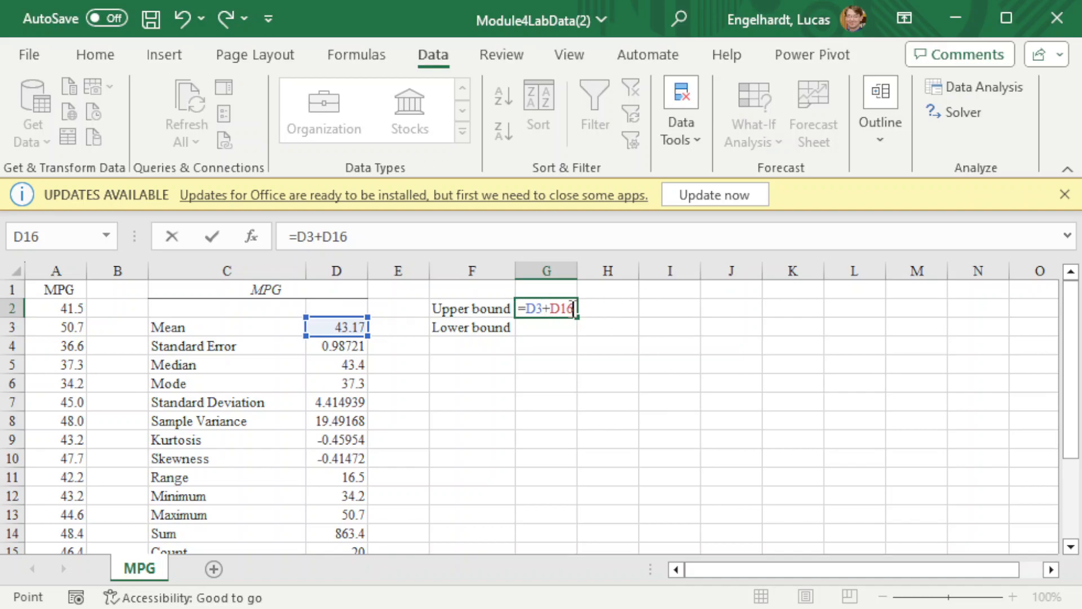
{"action": "key", "text": "Return"}
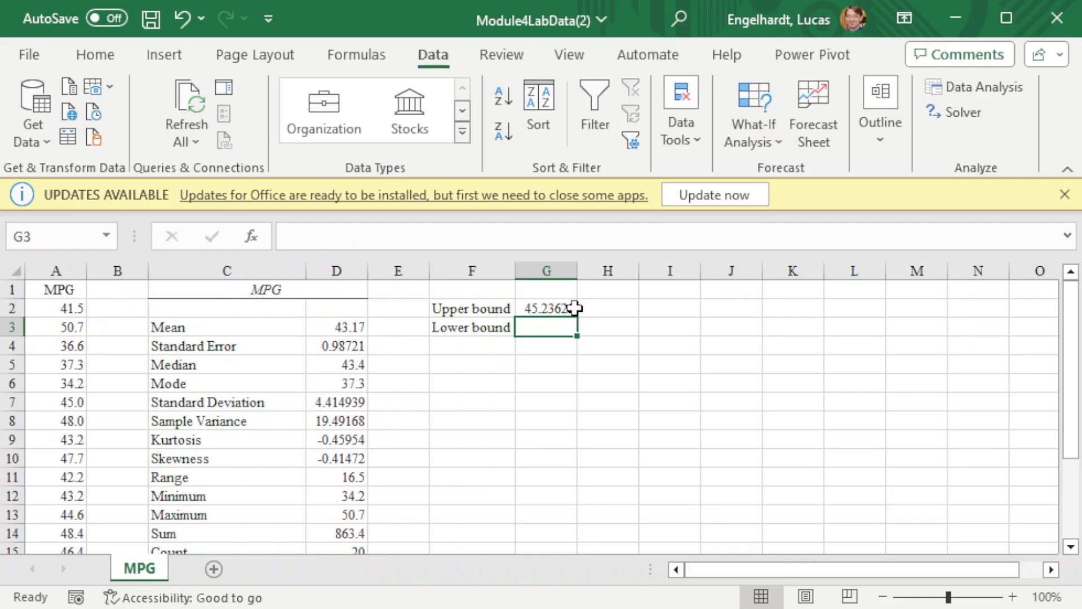
Calculate the lower bound in G3 by subtracting the confidence level value from the mean with =D3-D16.
{"action": "type", "text": "="}
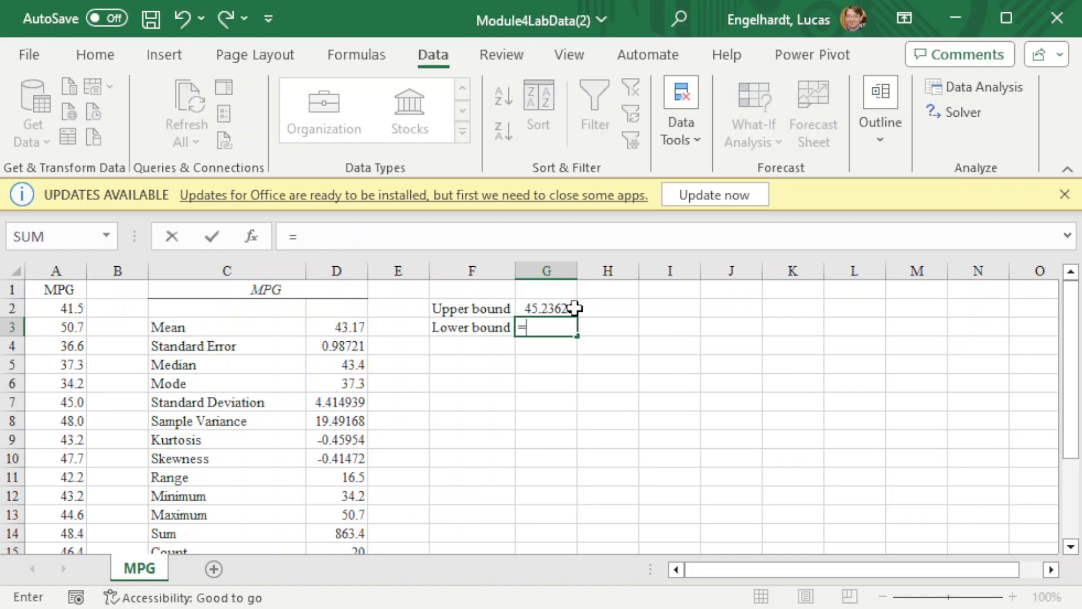
{"action": "left_click", "coordinate": [327, 322]}
{"action": "type", "text": "-"}
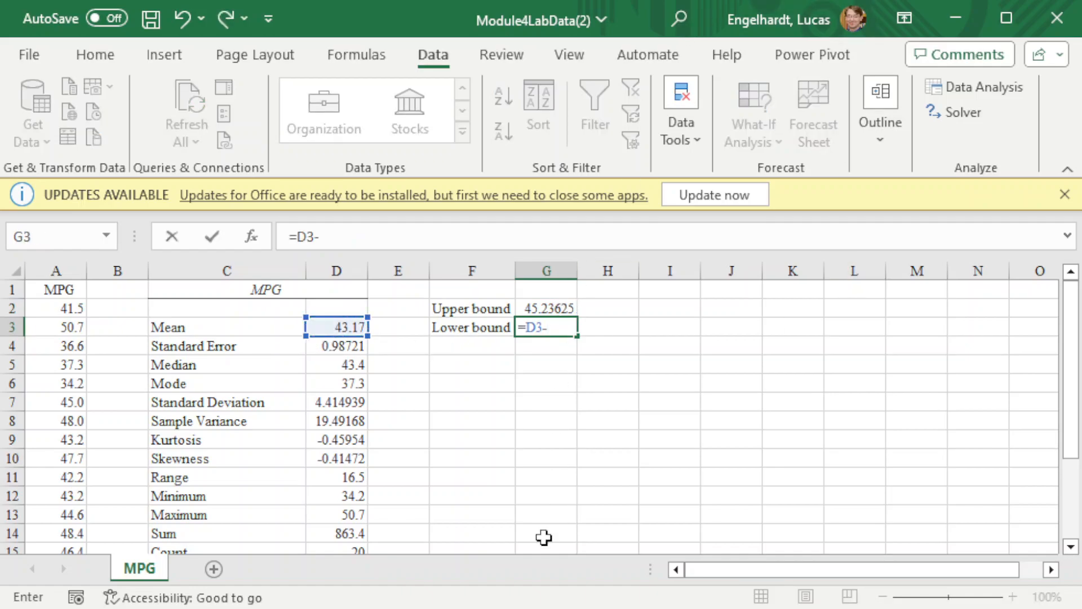
{"action": "scroll", "coordinate": [416, 507], "scroll_direction": "down", "scroll_amount": 2}
{"action": "left_click", "coordinate": [333, 454]}
{"action": "scroll", "coordinate": [657, 445], "scroll_direction": "up", "scroll_amount": 2}
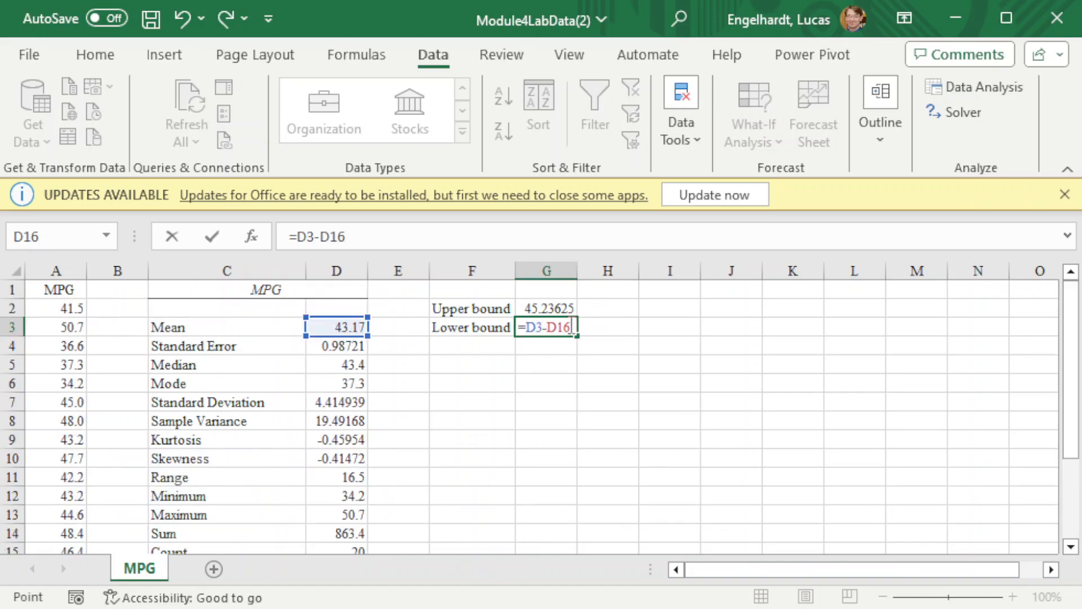
{"action": "key", "text": "Return"}
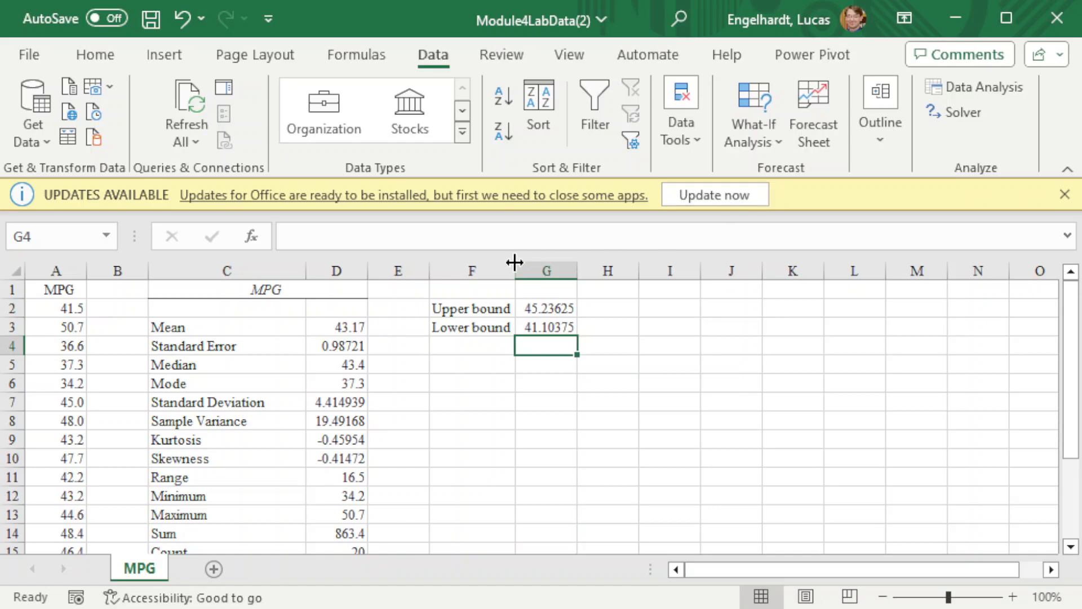
Examine the Confidence Level(95.0%) row in the statistics output alongside the upper and lower bounds.
{"action": "scroll", "coordinate": [418, 431], "scroll_direction": "down", "scroll_amount": 2}
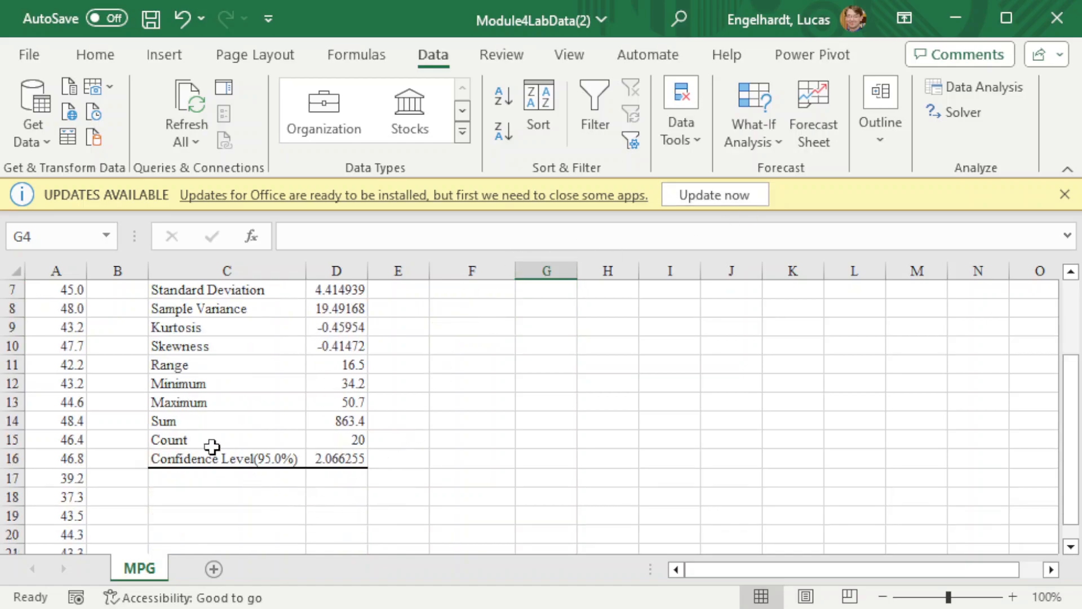
{"action": "left_click_drag", "start_coordinate": [224, 452], "coordinate": [315, 456]}
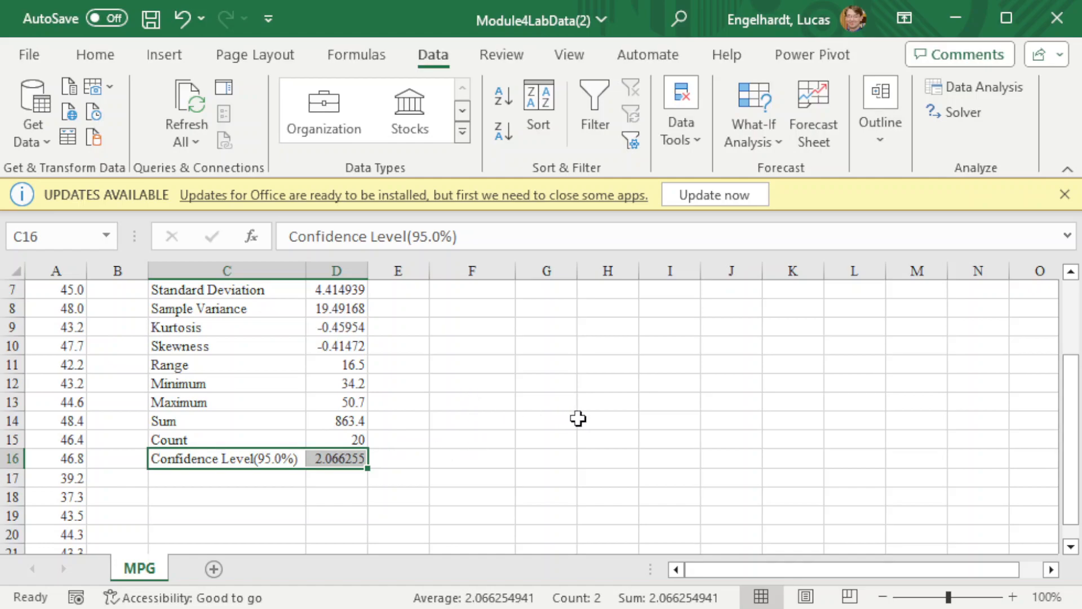
{"action": "scroll", "coordinate": [617, 418], "scroll_direction": "up", "scroll_amount": 2}
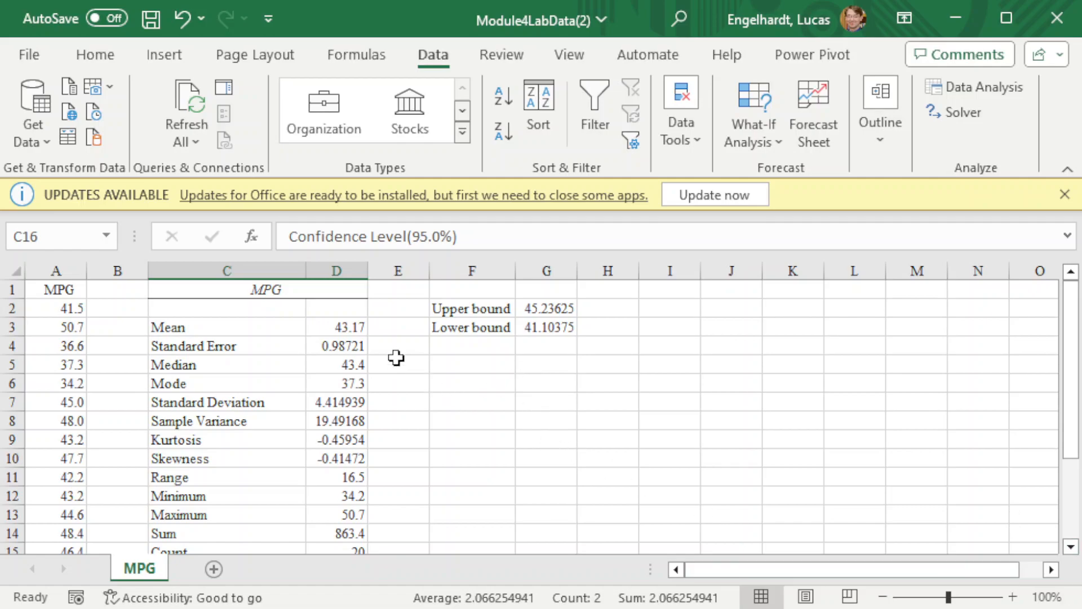
{"action": "scroll", "coordinate": [366, 370], "scroll_direction": "down", "scroll_amount": 1}
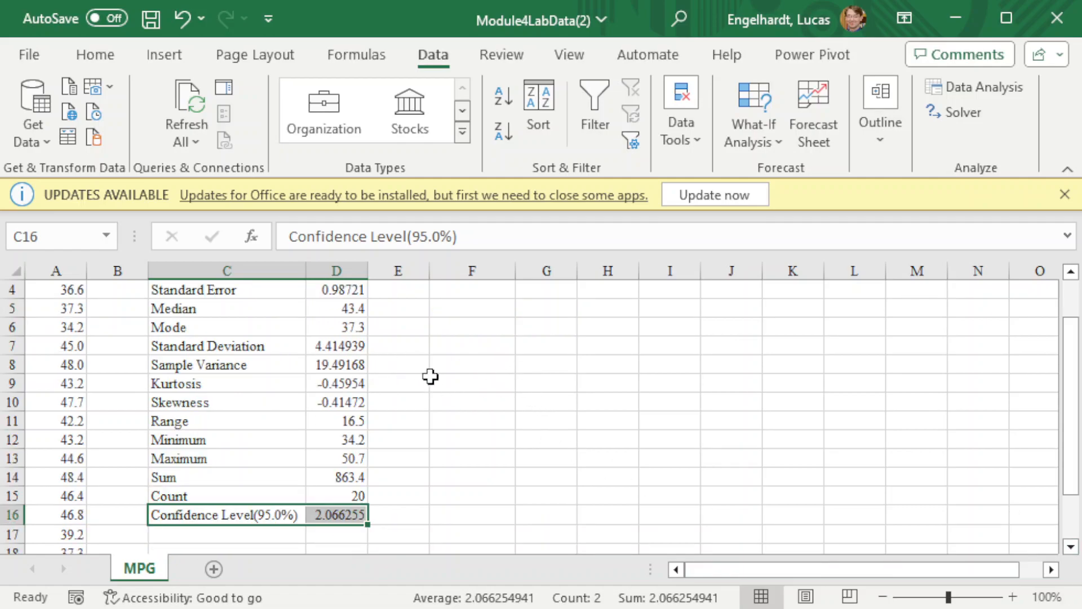
{"action": "scroll", "coordinate": [416, 371], "scroll_direction": "up", "scroll_amount": 1}
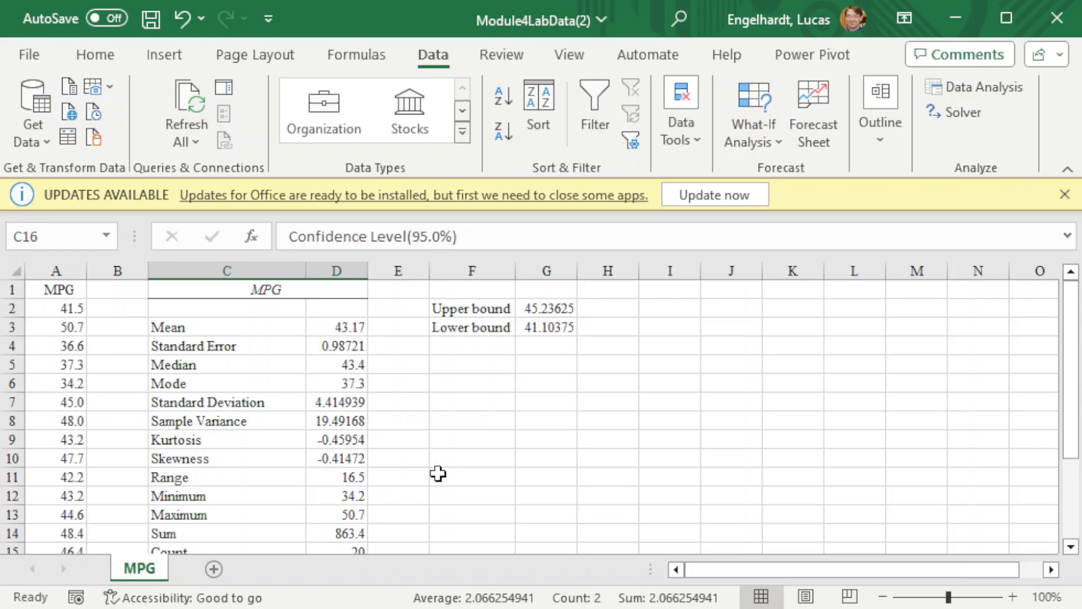
Enter the labels "Mean" in F5 and "Margin of error" in F6.
{"action": "left_click", "coordinate": [462, 361]}
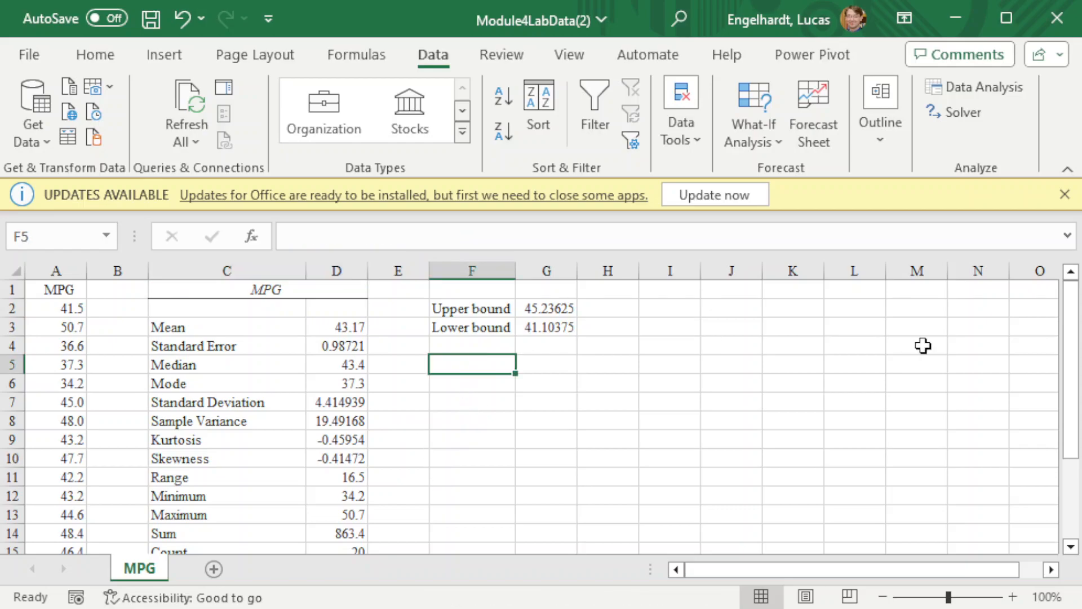
{"action": "type", "text": "Mean"}
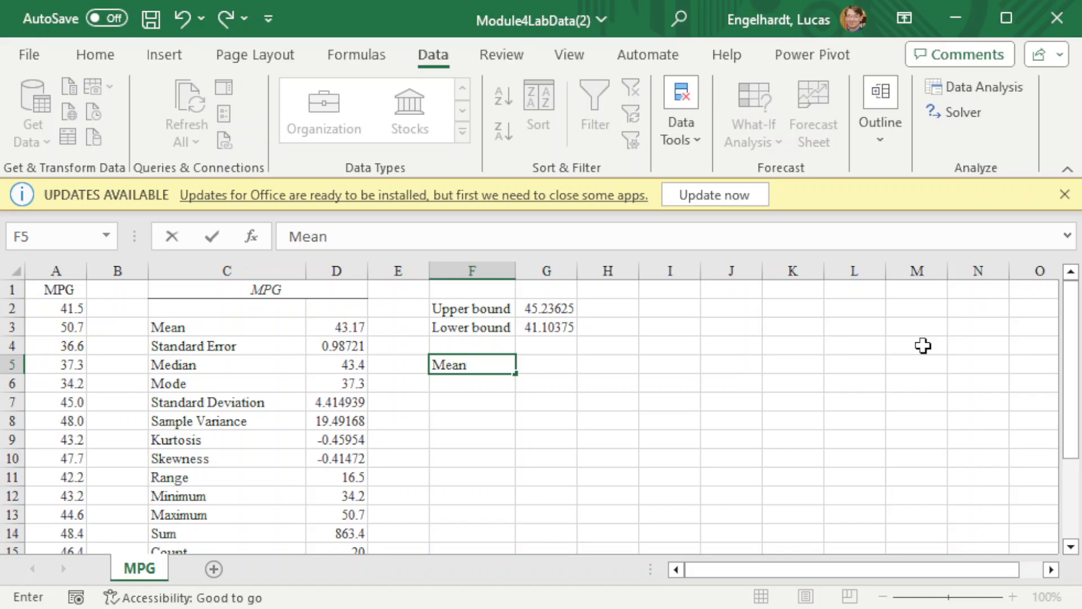
{"action": "key", "text": "Return"}
{"action": "type", "text": "M"}
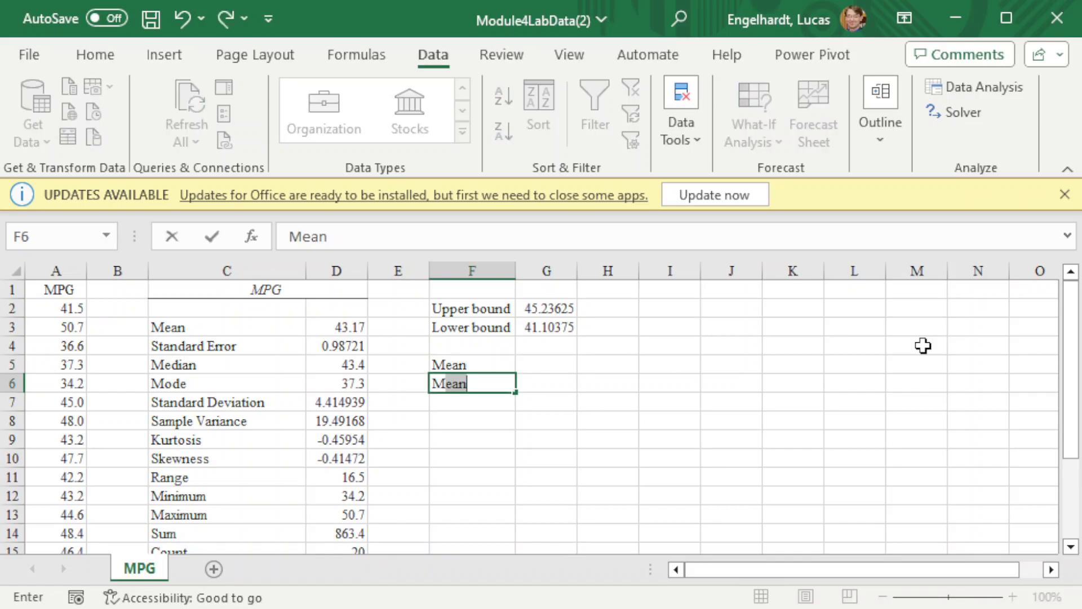
{"action": "type", "text": "argin of error"}
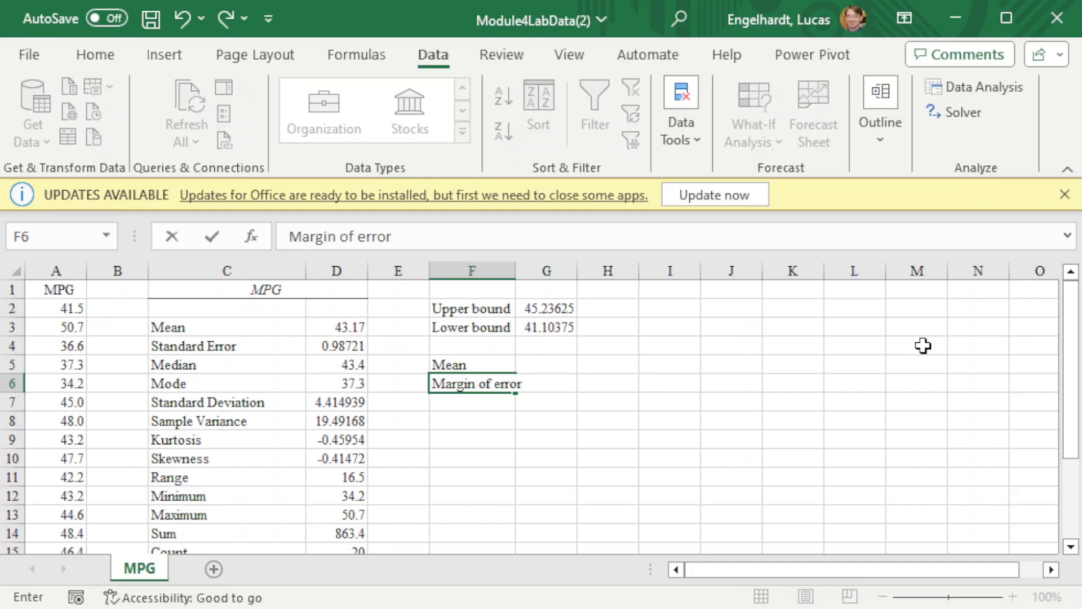
{"action": "key", "text": "Tab"}
Calculate the mean of the MPG data in G5 with =AVERAGE(A2:A21).
{"action": "key", "text": "Up"}
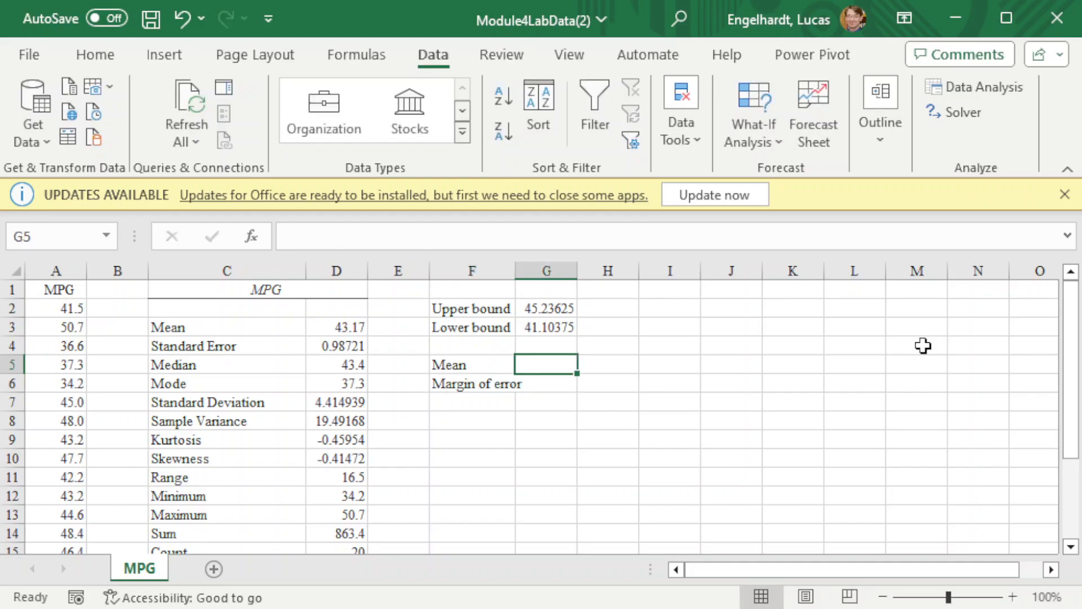
{"action": "type", "text": "=ave"}
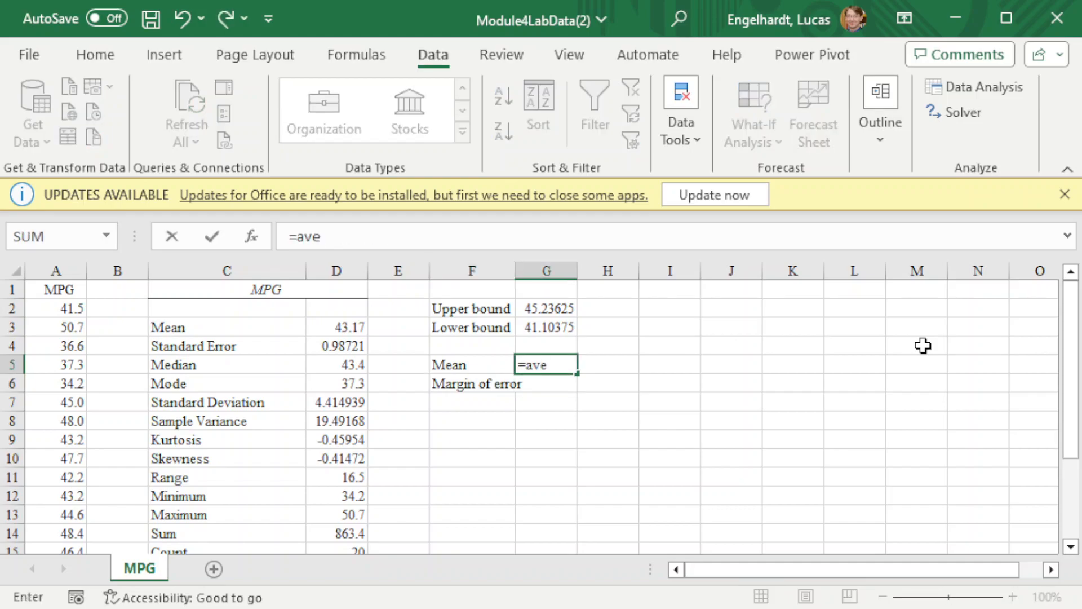
{"action": "type", "text": "rage("}
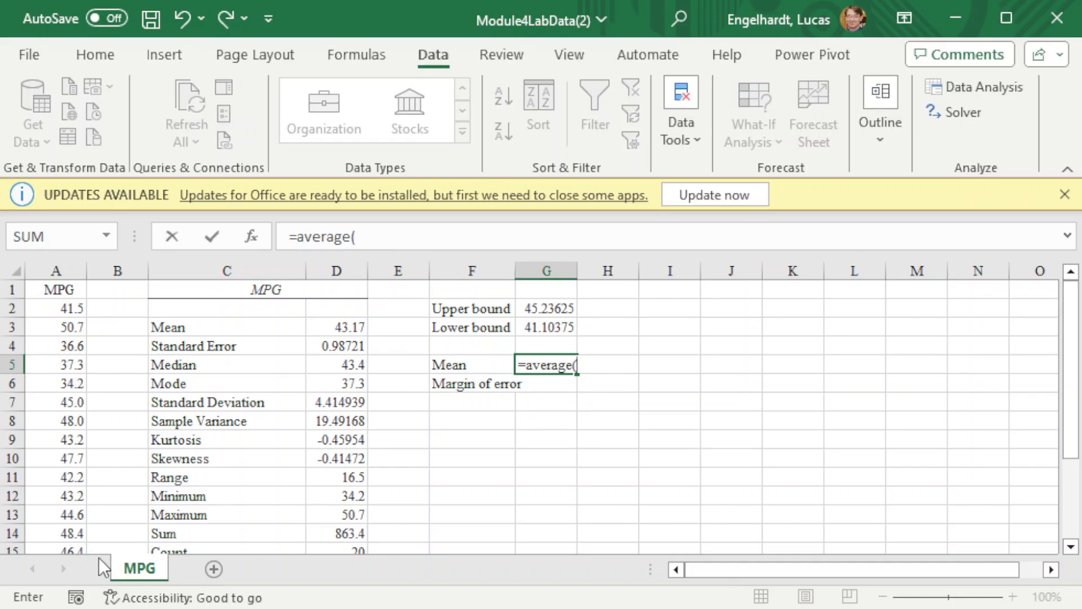
{"action": "left_click_drag", "start_coordinate": [75, 314], "coordinate": [60, 485]}
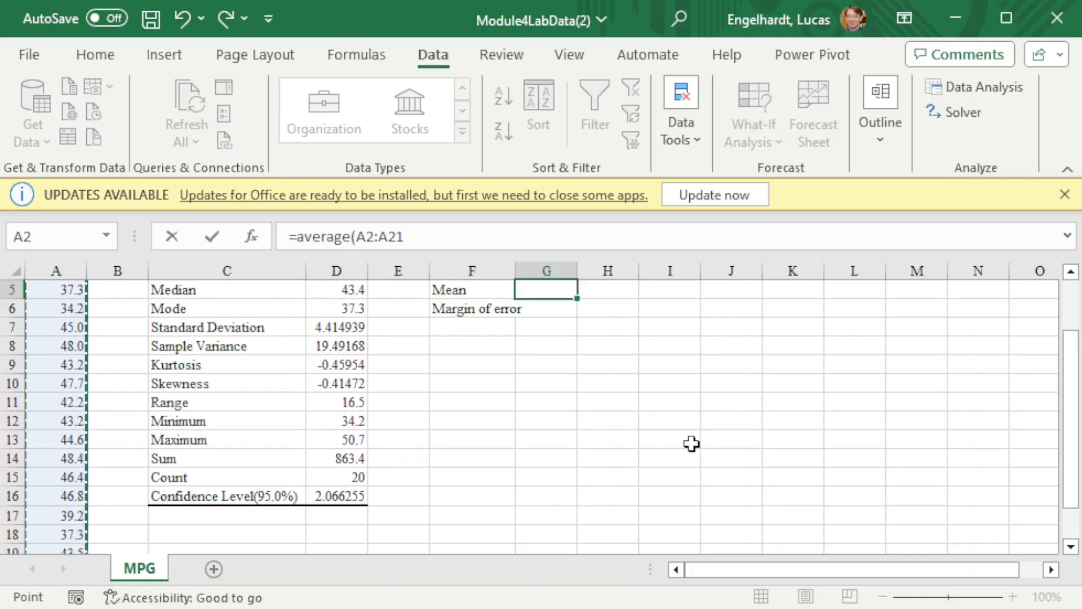
{"action": "type", "text": ")"}
{"action": "key", "text": "Return"}
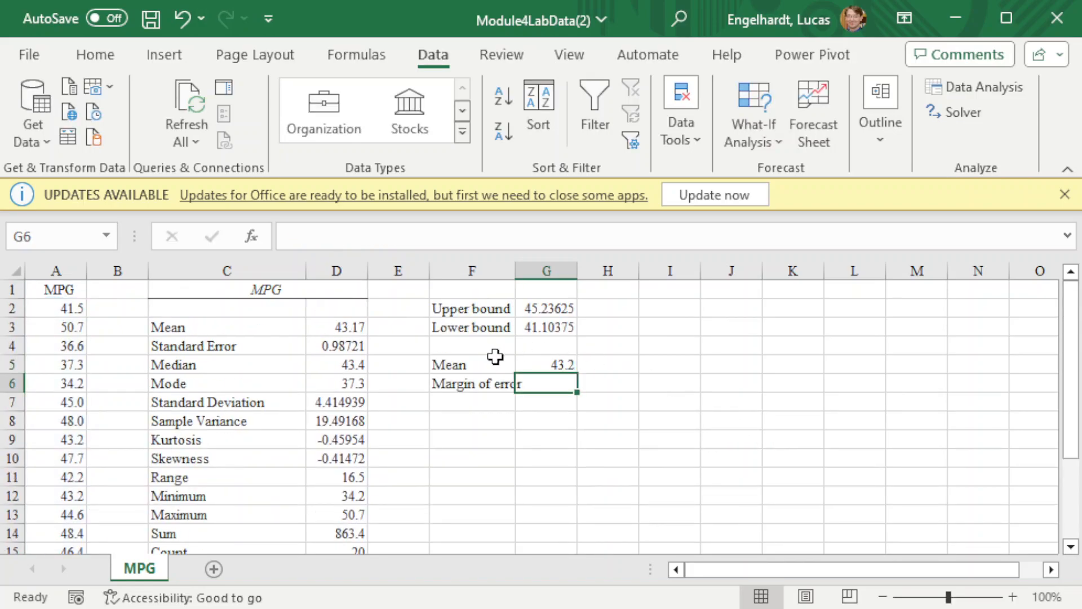
Compare the mean in G5 with the one in D3 and format G5 to show two decimal places.
{"action": "left_click", "coordinate": [325, 332]}
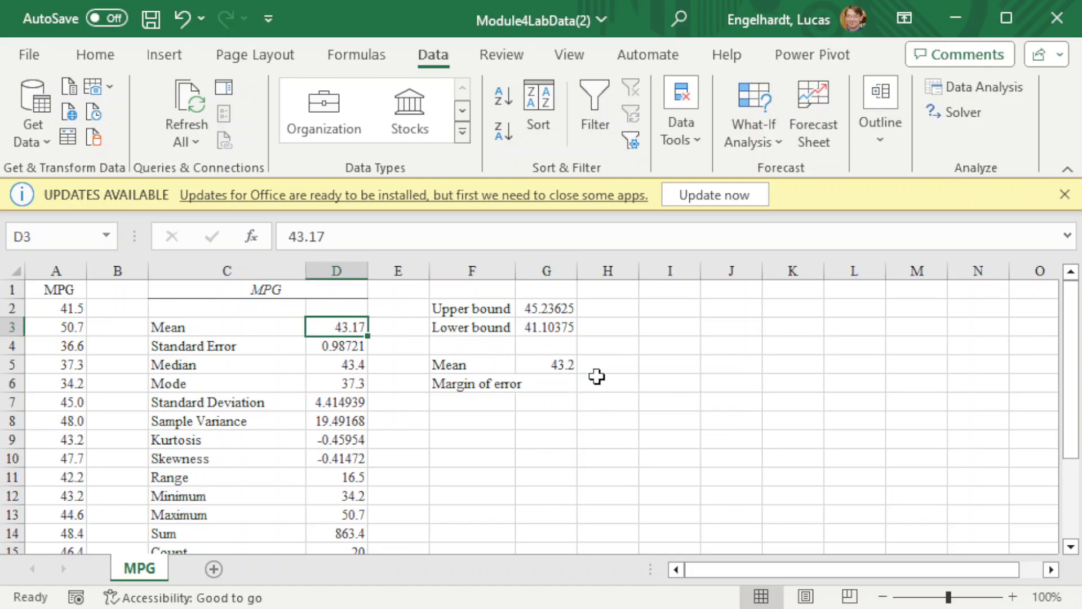
{"action": "left_click", "coordinate": [561, 365]}
{"action": "left_click", "coordinate": [358, 329]}
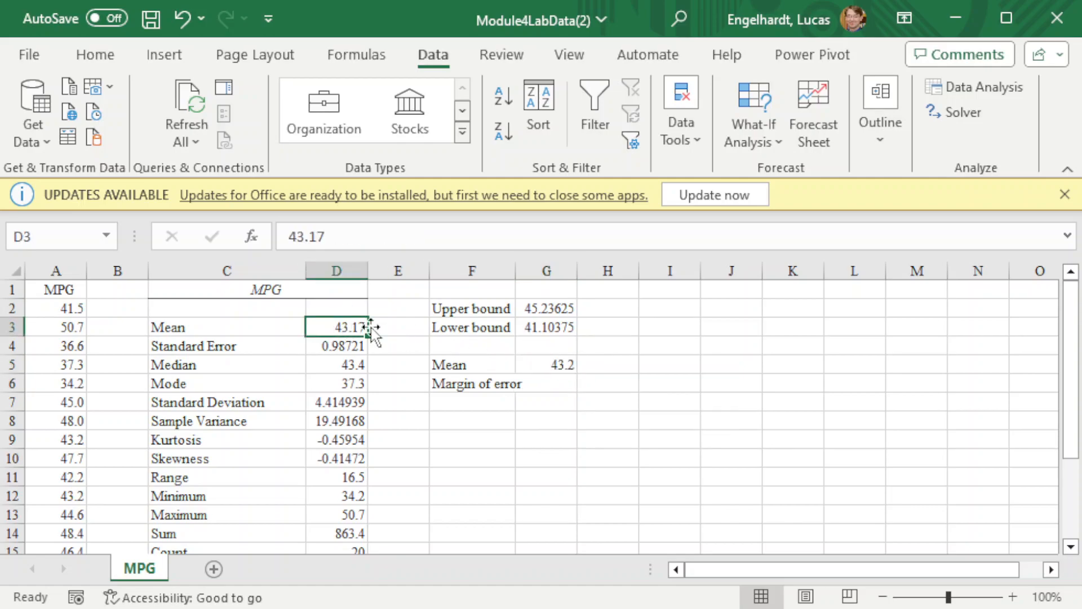
{"action": "left_click", "coordinate": [555, 363]}
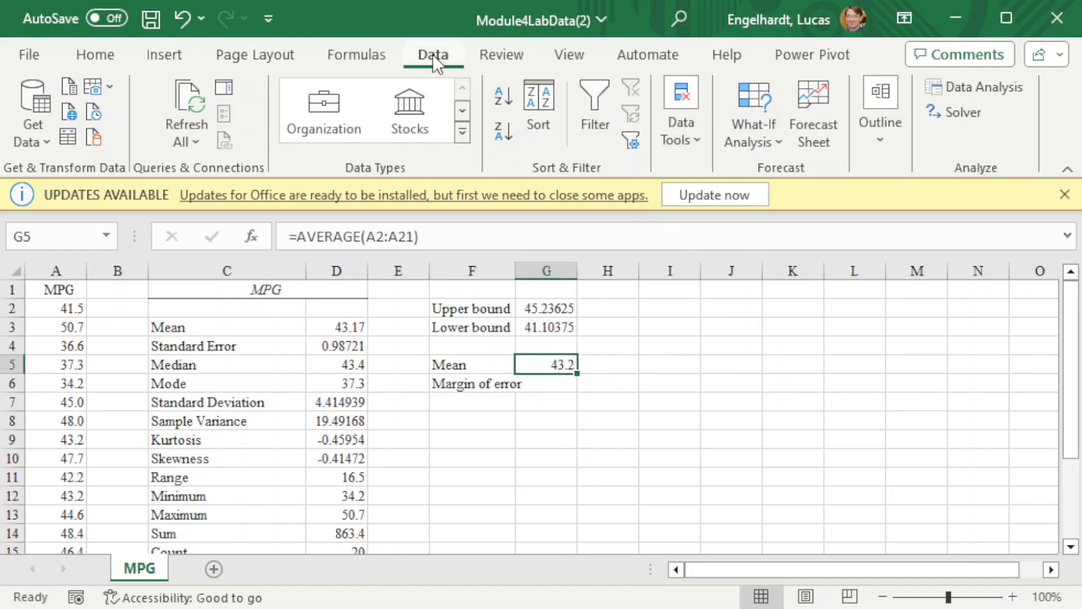
{"action": "left_click", "coordinate": [84, 56]}
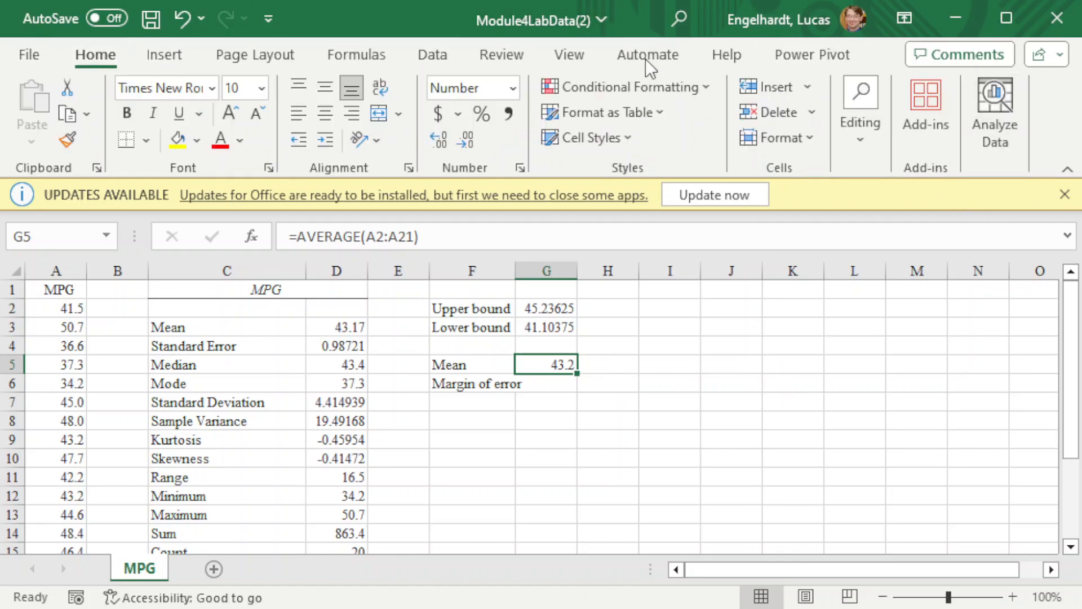
{"action": "left_click", "coordinate": [440, 140]}
Calculate the margin of error in G6 with =CONFIDENCE.T(.05,STDEV.S(A2:A21), COUNT(A2:A21)).
{"action": "left_click", "coordinate": [531, 384]}
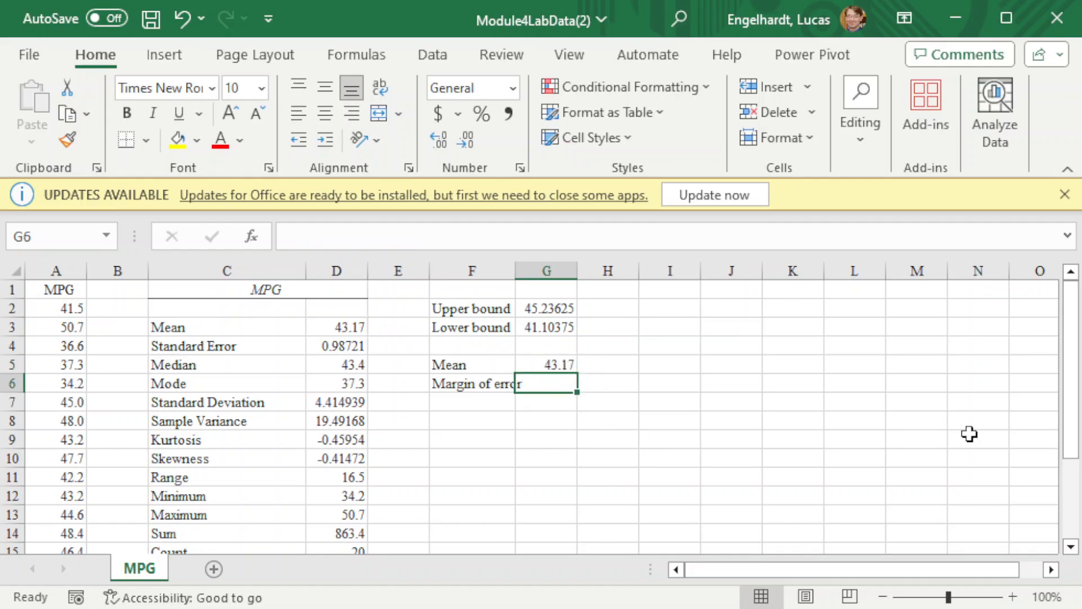
{"action": "type", "text": "=con"}
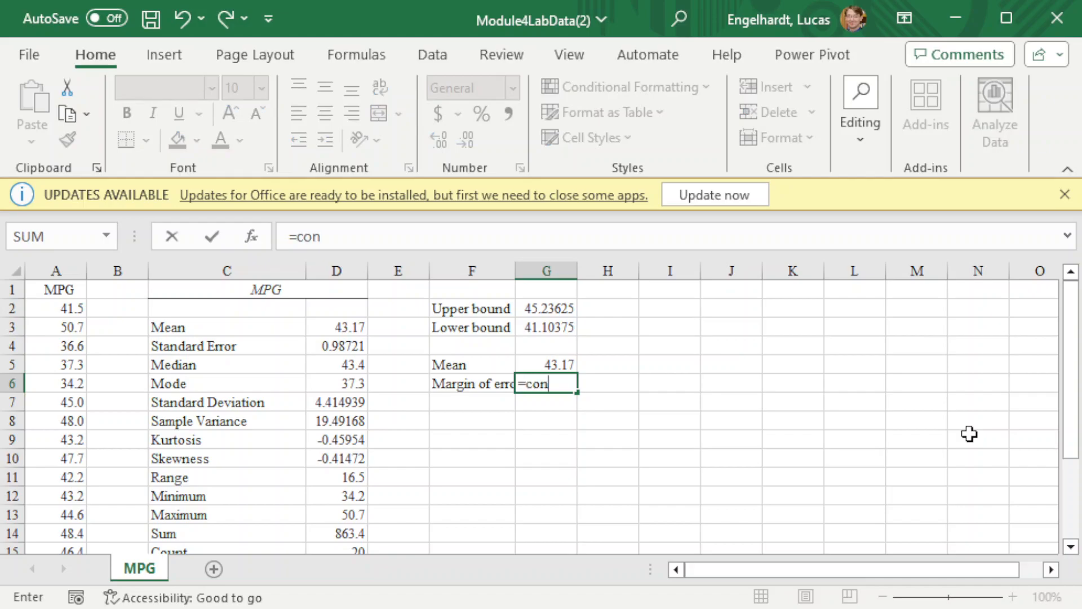
{"action": "type", "text": "fidence.t("}
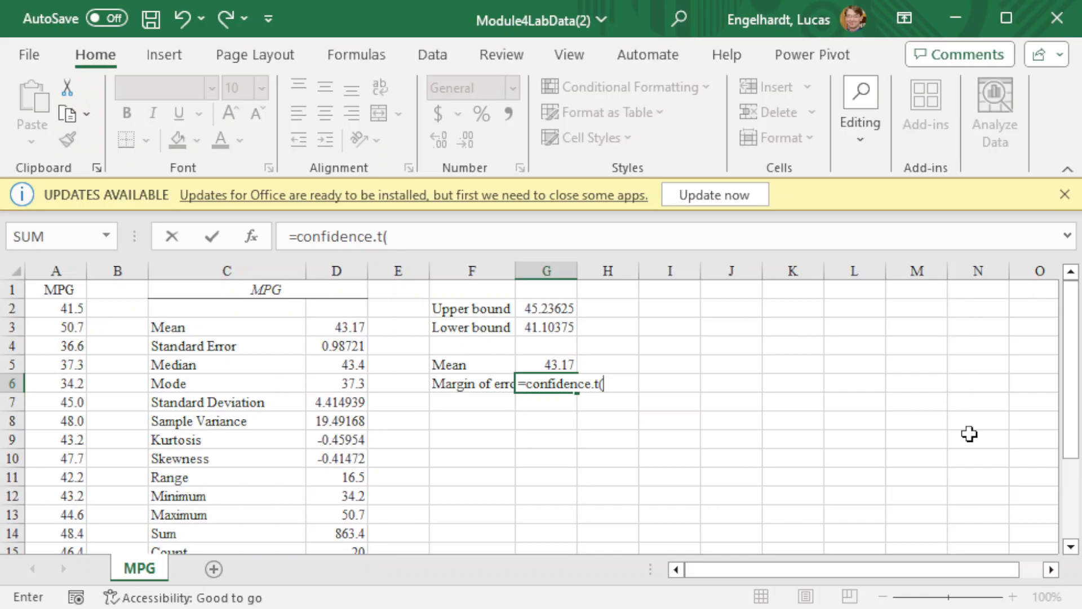
{"action": "type", "text": ".05,stdev.s"}
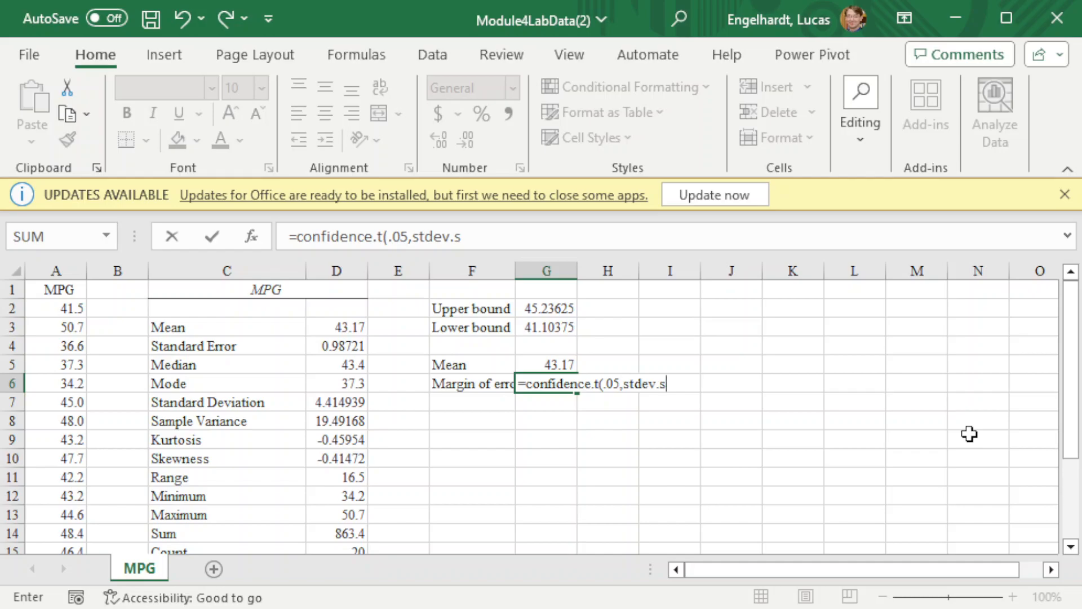
{"action": "type", "text": "("}
{"action": "left_click_drag", "start_coordinate": [46, 310], "coordinate": [45, 512]}
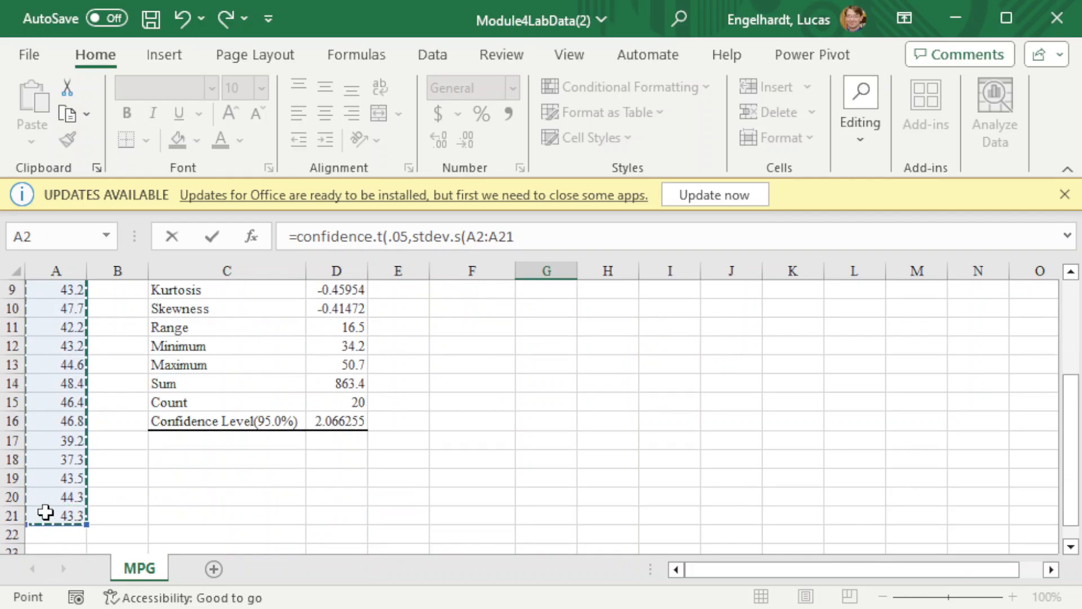
{"action": "type", "text": "),"}
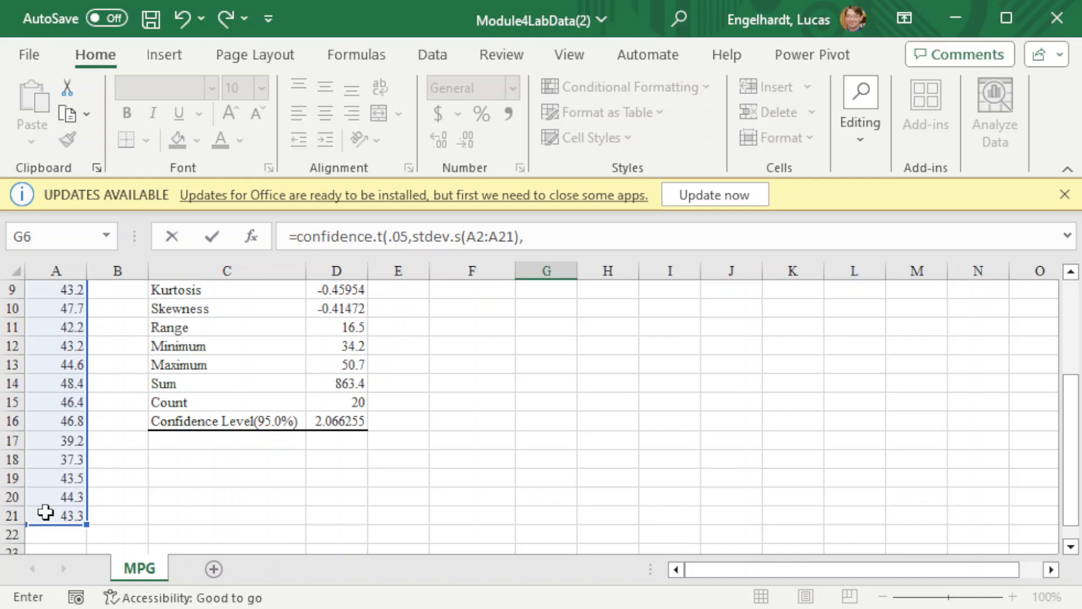
{"action": "type", "text": " count("}
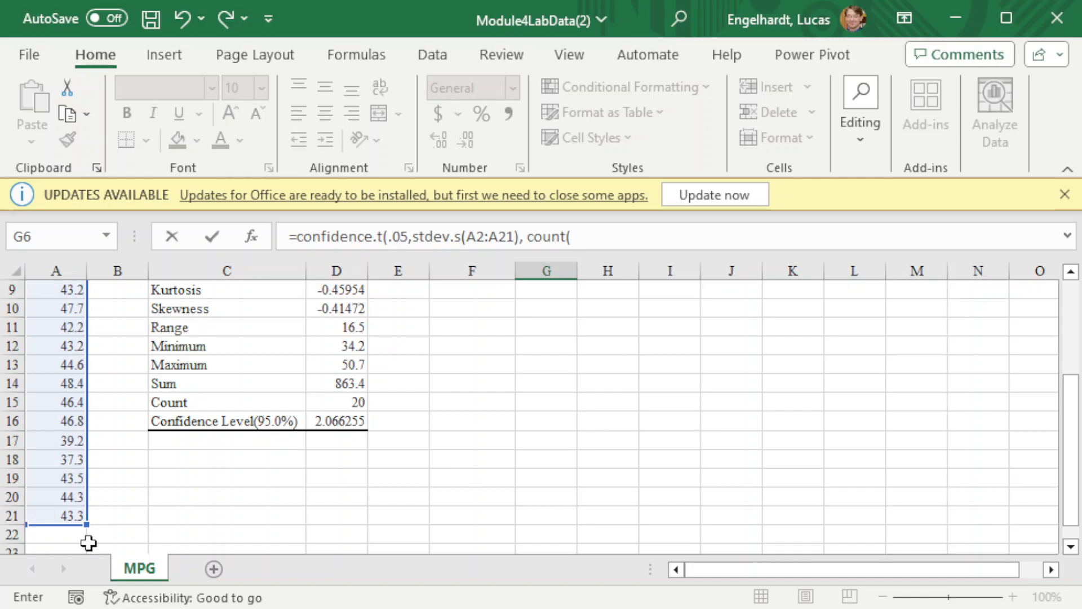
{"action": "left_click", "coordinate": [67, 510]}
{"action": "left_click_drag", "start_coordinate": [67, 510], "coordinate": [64, 306]}
{"action": "type", "text": "))"}
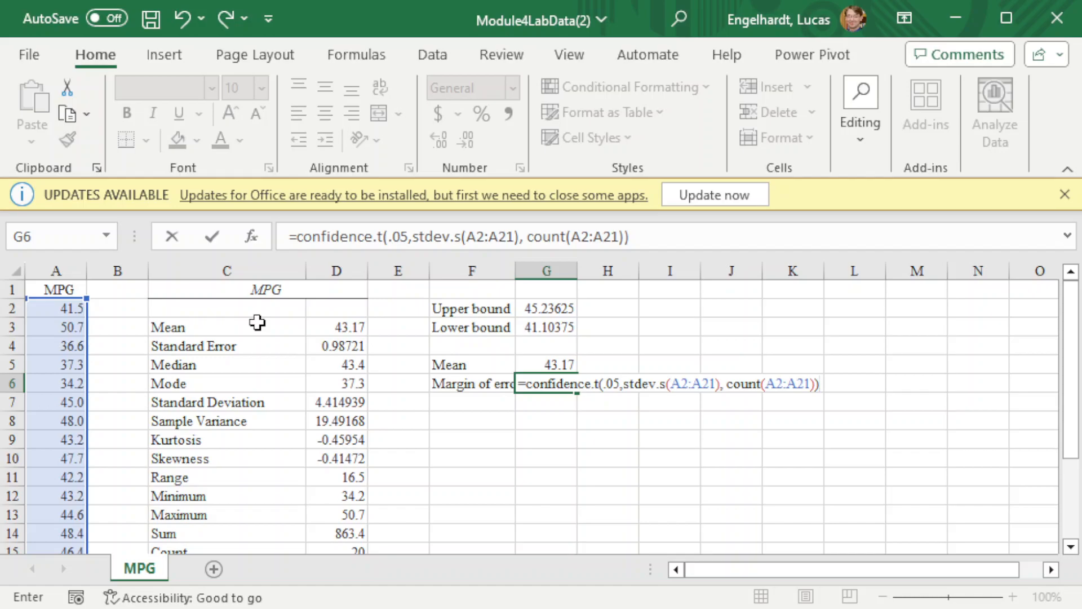
{"action": "key", "text": "Return"}
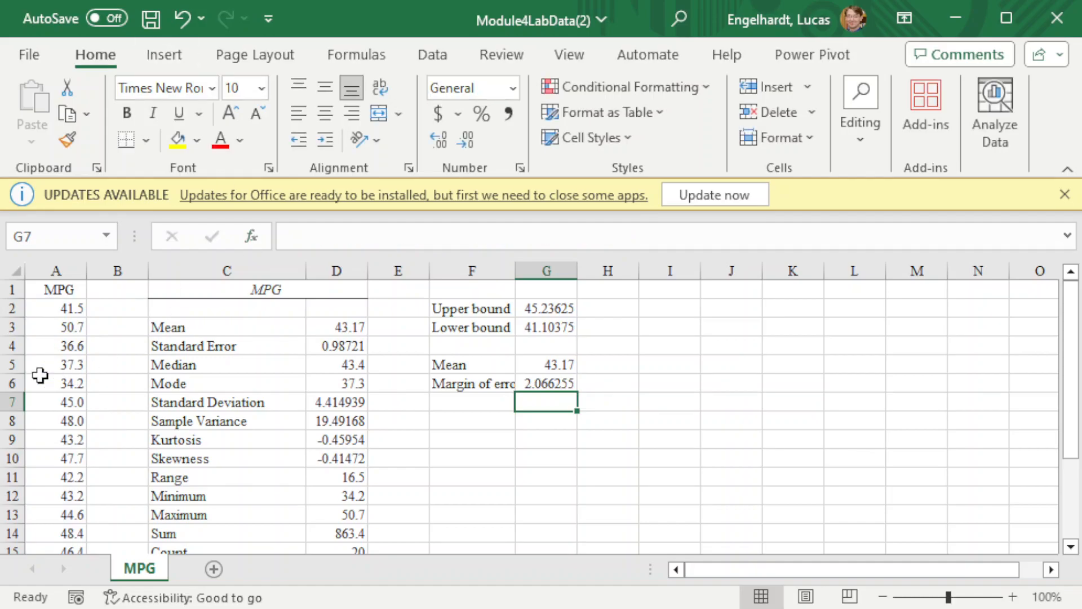
Compare the margin of error in G6 with the confidence level value in D16, and review the mean and margin of error in G5:G6.
{"action": "left_click", "coordinate": [549, 386]}
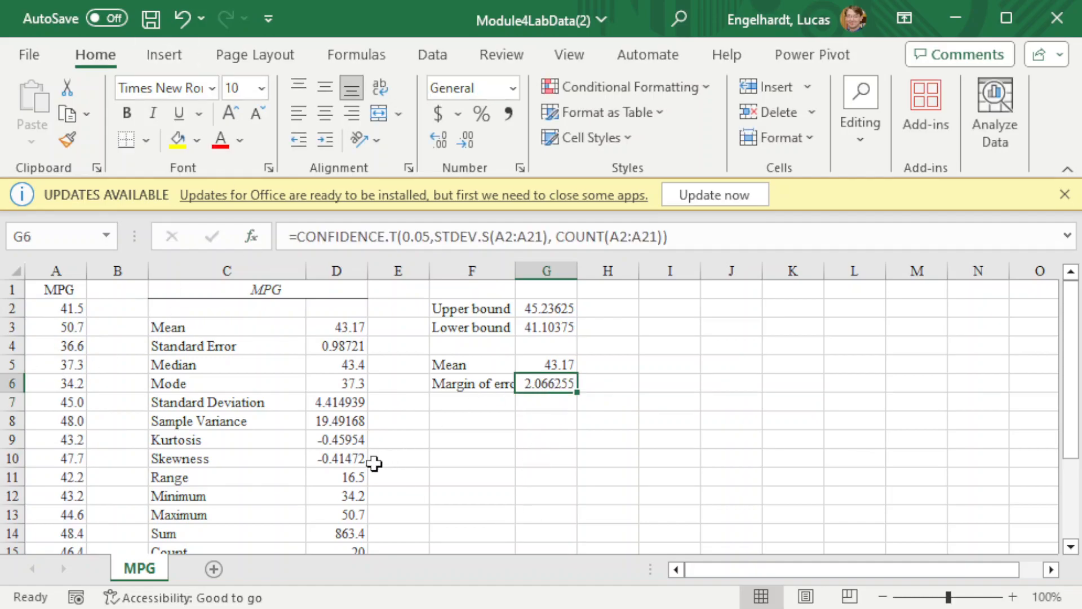
{"action": "scroll", "coordinate": [314, 392], "scroll_direction": "down", "scroll_amount": 3}
{"action": "left_click", "coordinate": [331, 389]}
{"action": "left_click", "coordinate": [337, 403]}
{"action": "scroll", "coordinate": [502, 392], "scroll_direction": "up", "scroll_amount": 2}
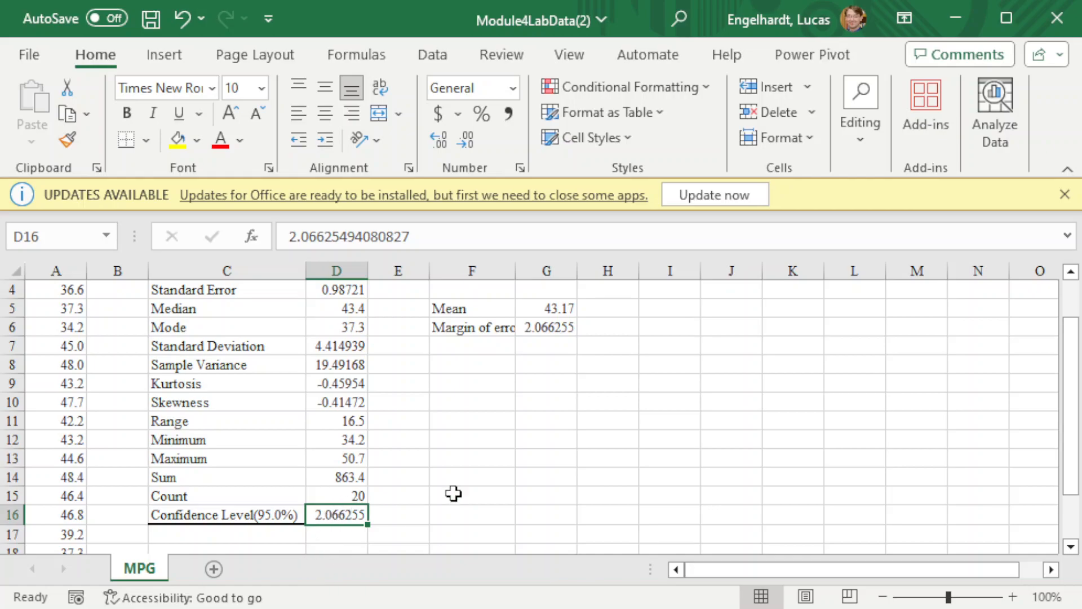
{"action": "left_click", "coordinate": [535, 327]}
{"action": "scroll", "coordinate": [676, 383], "scroll_direction": "up", "scroll_amount": 1}
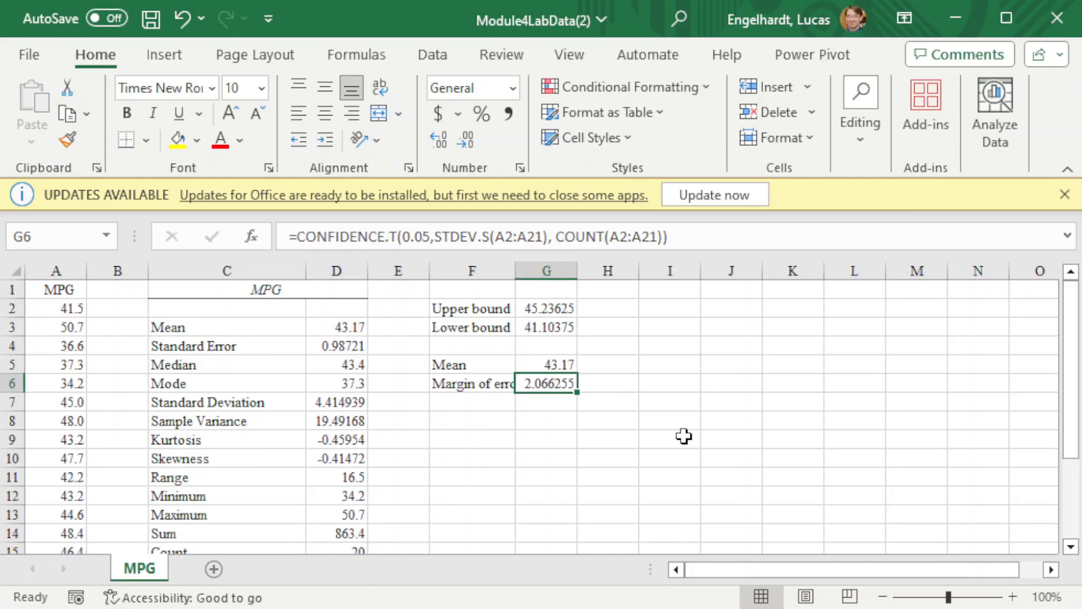
{"action": "left_click", "coordinate": [544, 362]}
{"action": "left_click_drag", "start_coordinate": [544, 362], "coordinate": [549, 381]}
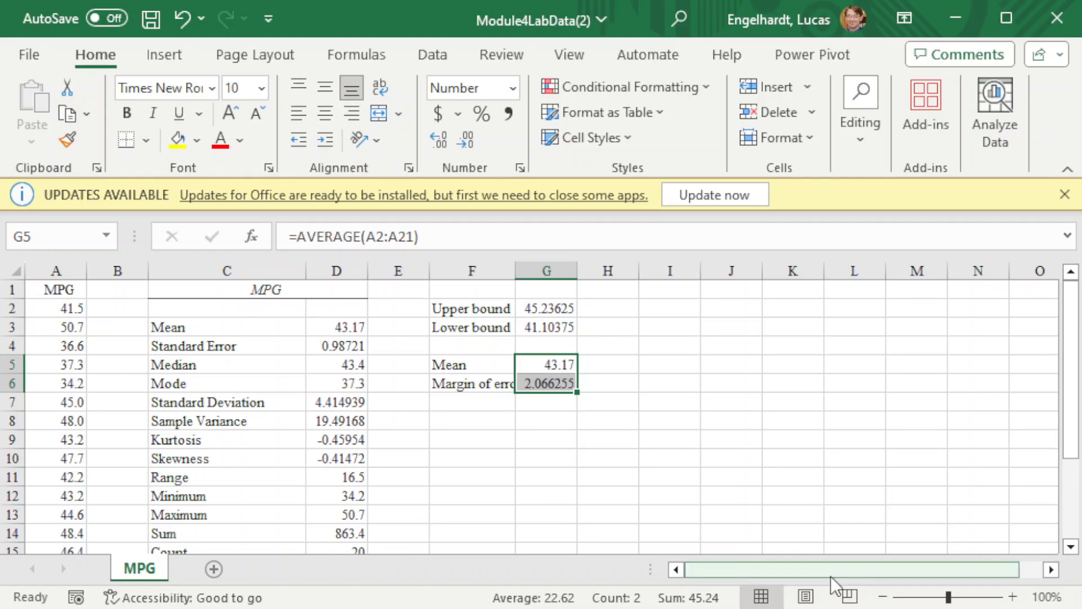
Add a new worksheet and enter the labels "Successes" in A1 and "Sample Size" in A2.
{"action": "left_click", "coordinate": [214, 568]}
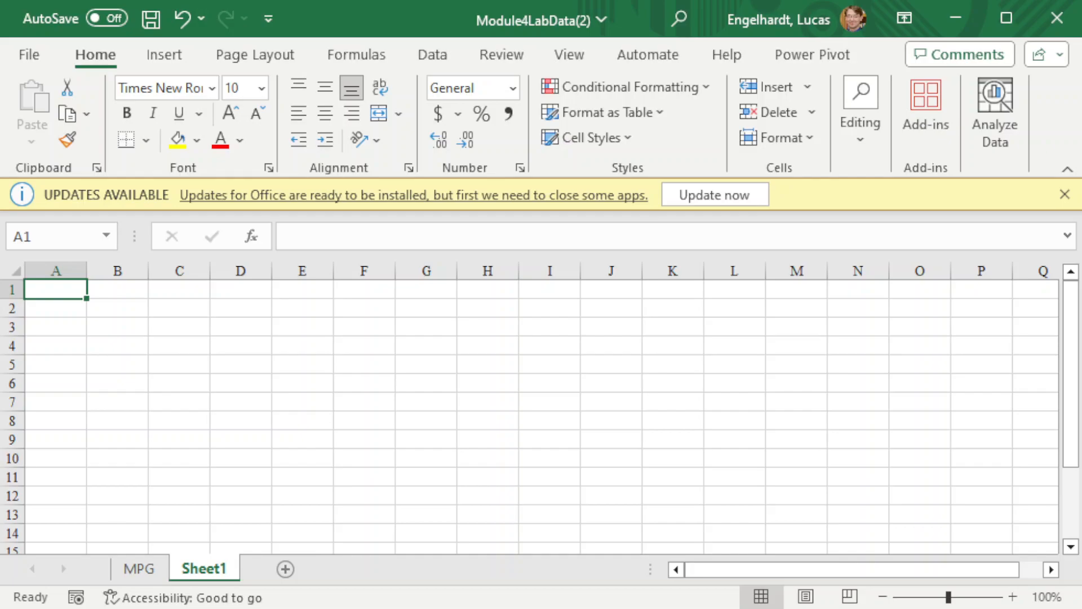
{"action": "type", "text": "Succe"}
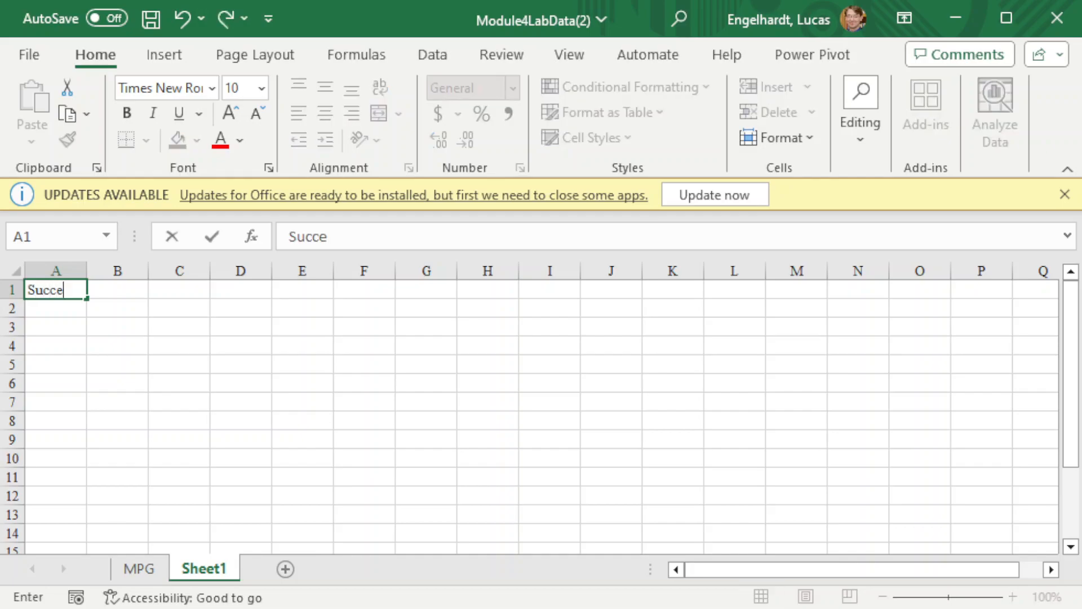
{"action": "type", "text": "sses"}
{"action": "key", "text": "Return"}
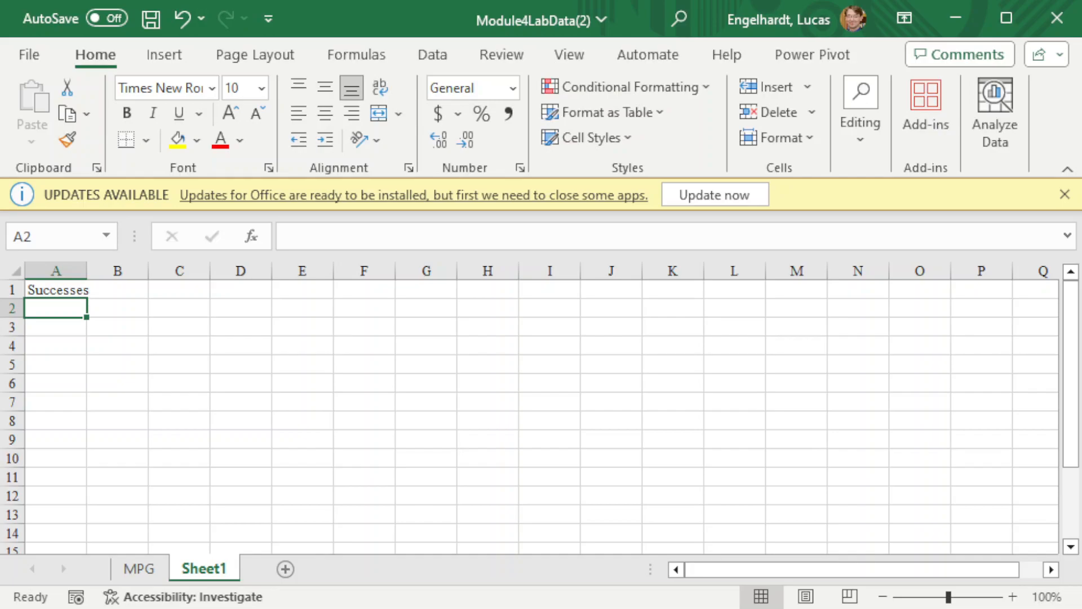
{"action": "type", "text": "Su"}
{"action": "key", "text": "BackSpace"}
{"action": "key", "text": "BackSpace"}
{"action": "key", "text": "BackSpace"}
{"action": "type", "text": "Sample Size"}
{"action": "key", "text": "Return"}
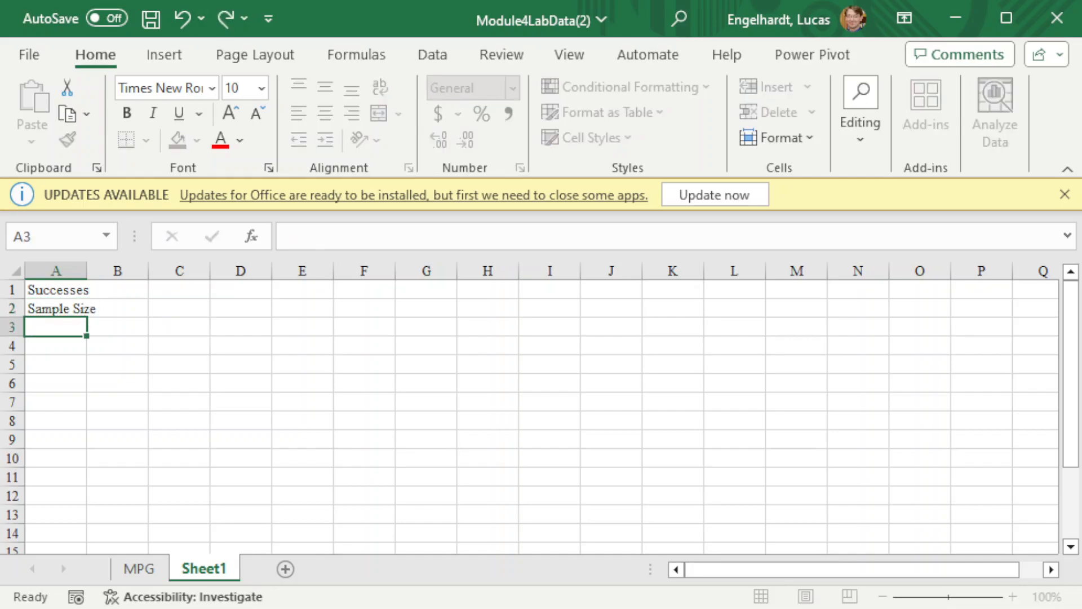
Fit the width of column A to its labels.
{"action": "left_click", "coordinate": [87, 308]}
{"action": "left_click", "coordinate": [87, 289]}
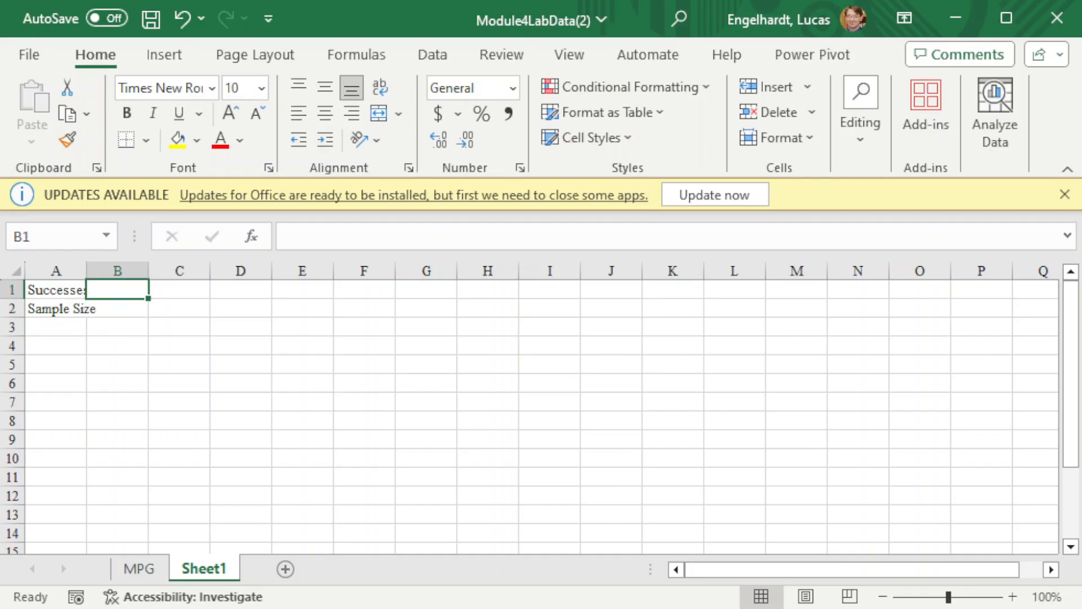
{"action": "double_click", "coordinate": [87, 271]}
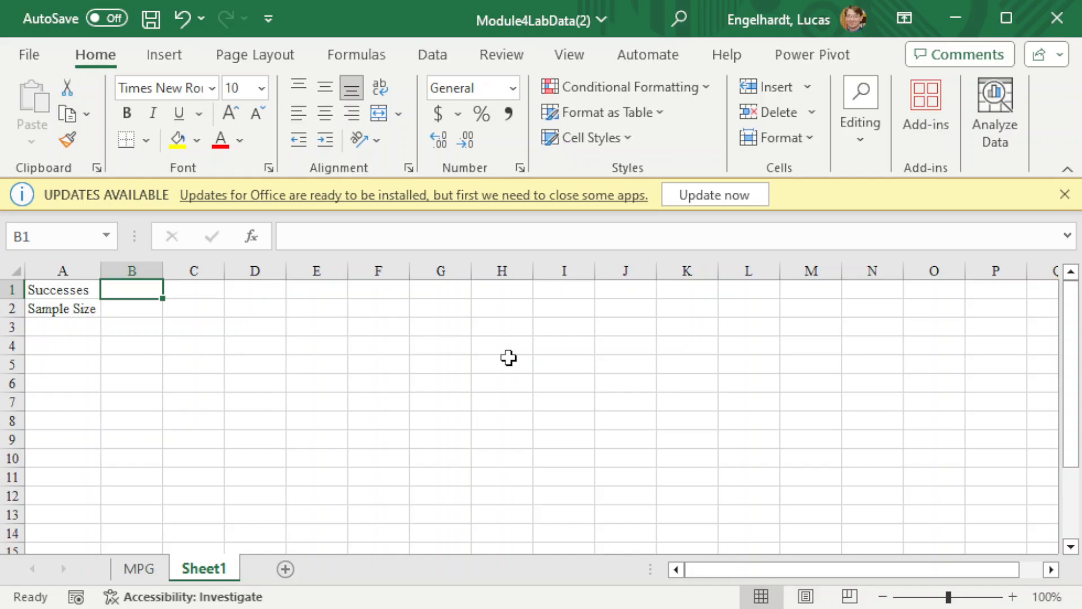
Enter the note "Input based on data" in B1 and B2, beside the successes and sample size labels.
{"action": "type", "text": "Input based on data"}
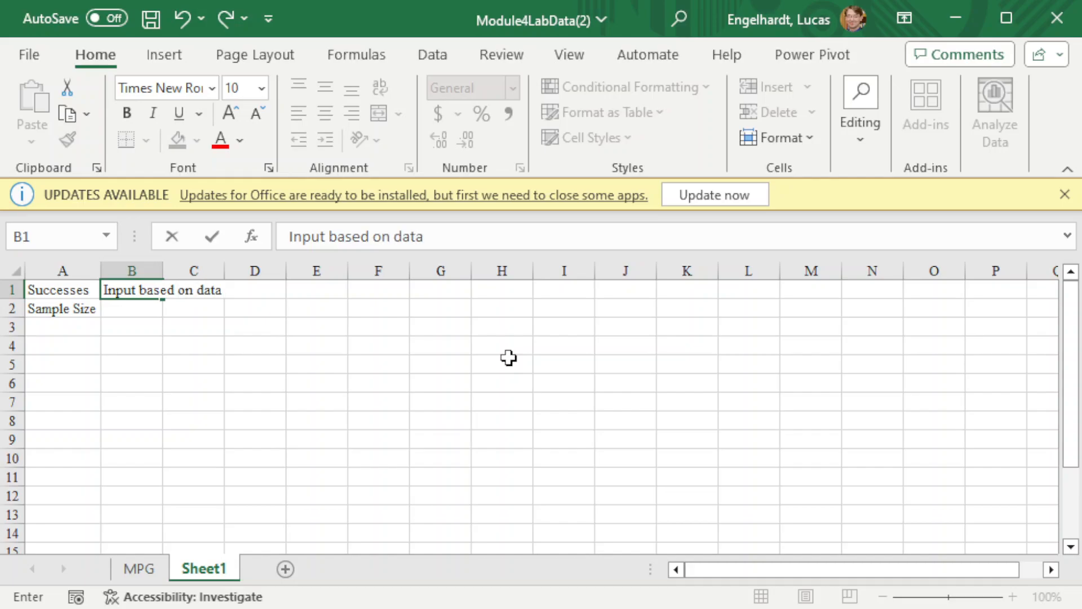
{"action": "key", "text": "Return"}
{"action": "type", "text": "Sa"}
{"action": "key", "text": "BackSpace"}
{"action": "key", "text": "BackSpace"}
{"action": "type", "text": "I"}
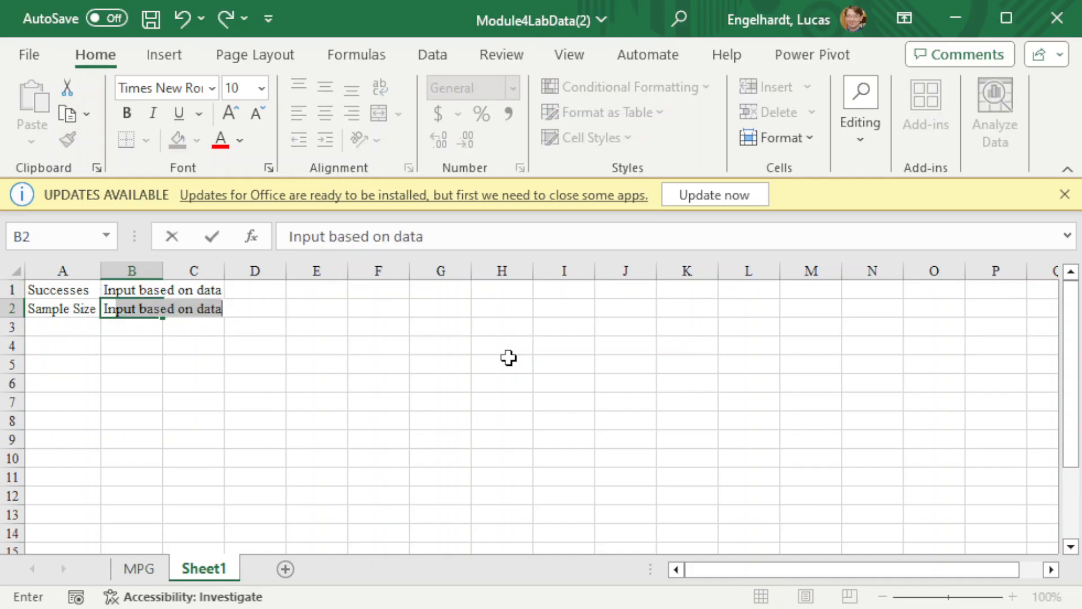
{"action": "key", "text": "Return"}
Label A4 as p' and enter its formula =B1/B2 as literal text in B4.
{"action": "key", "text": "Down"}
{"action": "key", "text": "Left"}
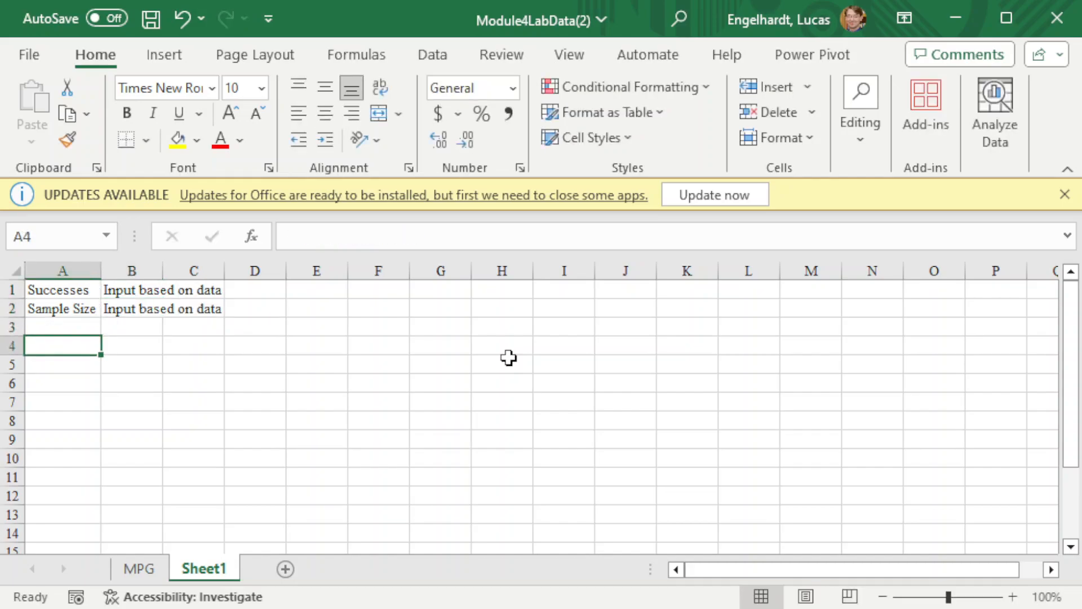
{"action": "type", "text": "p'"}
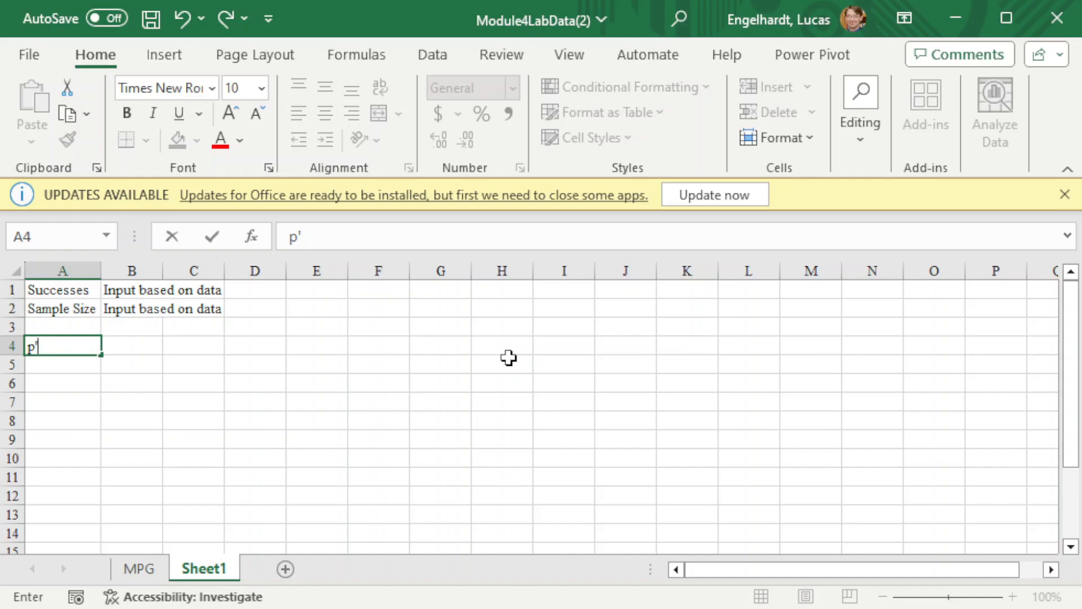
{"action": "key", "text": "Tab"}
{"action": "type", "text": "'="}
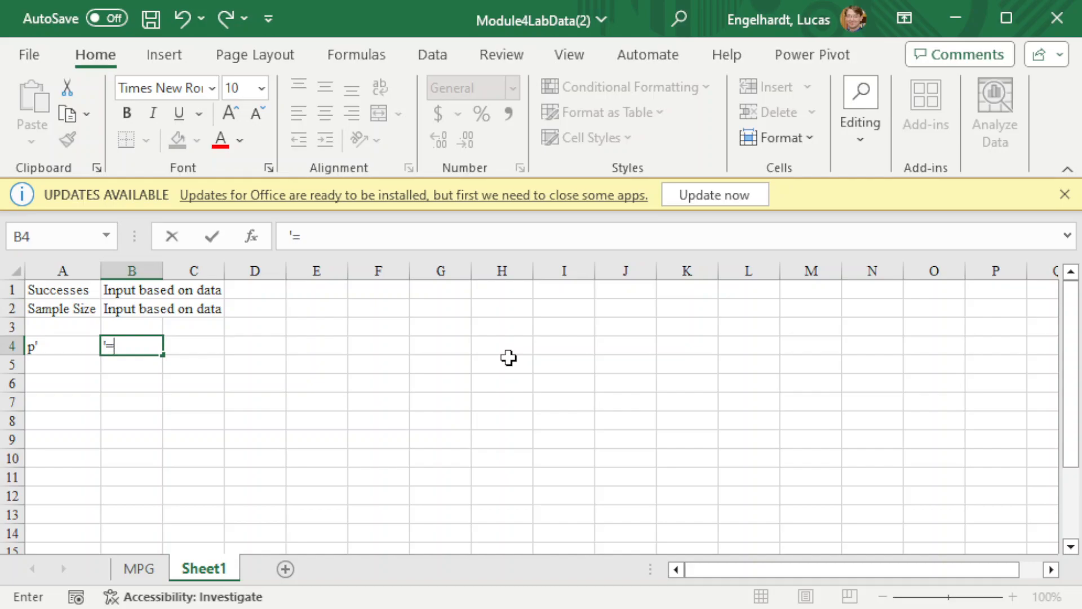
{"action": "type", "text": "B1/B2"}
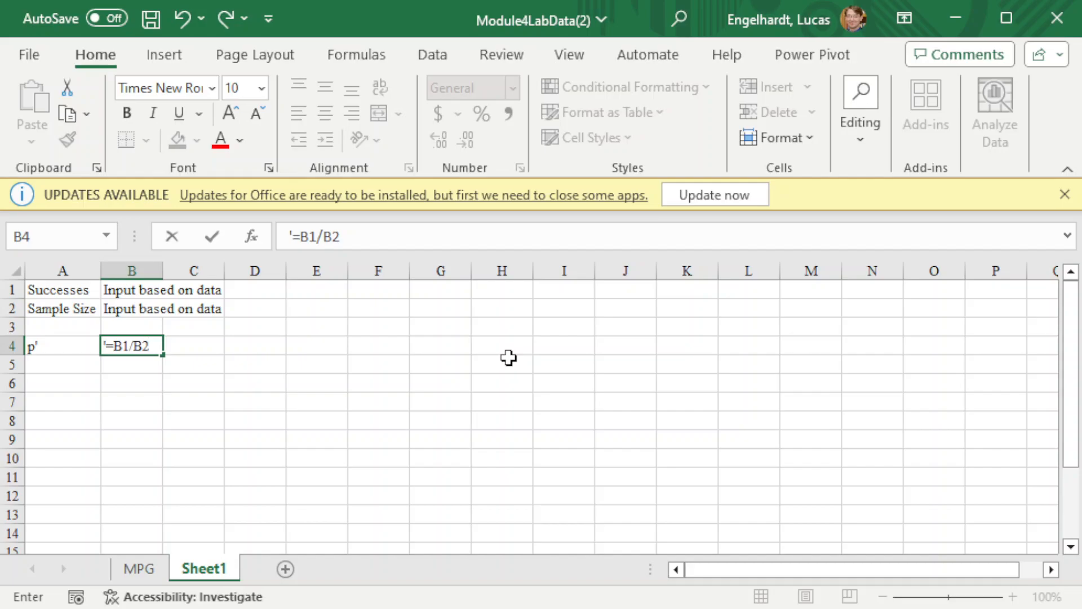
{"action": "key", "text": "Return"}
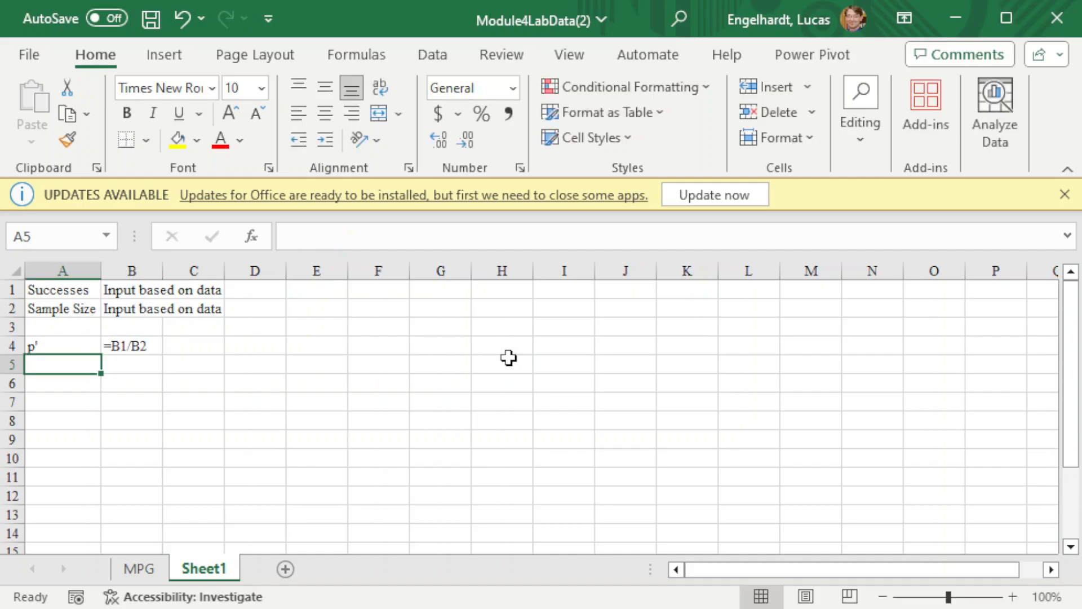
Label A5 "St. Deviation" and widen column A to fit the label.
{"action": "type", "text": "St. Deviation"}
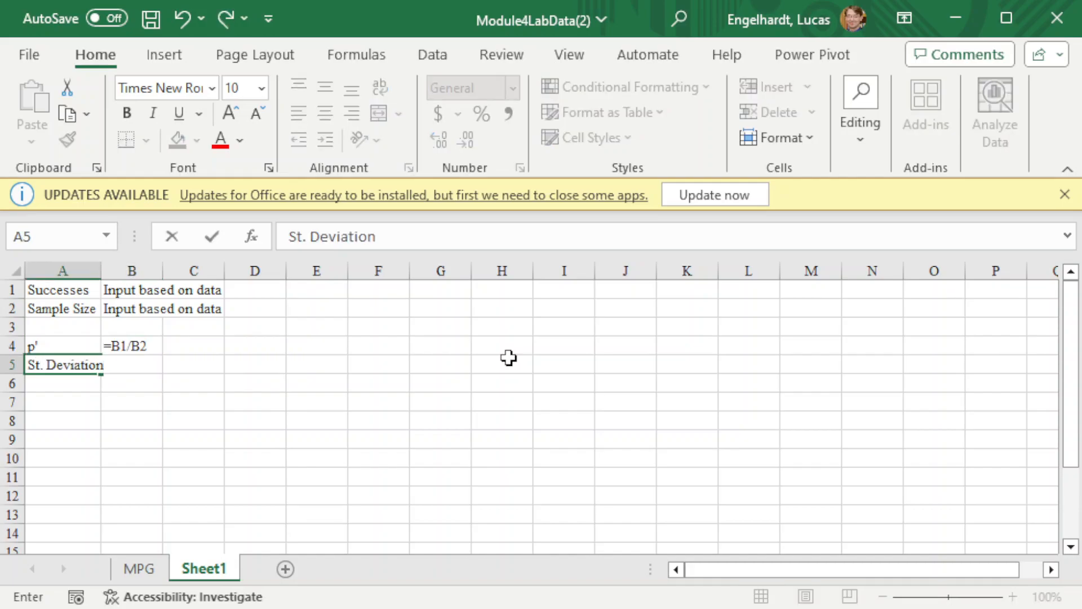
{"action": "key", "text": "Tab"}
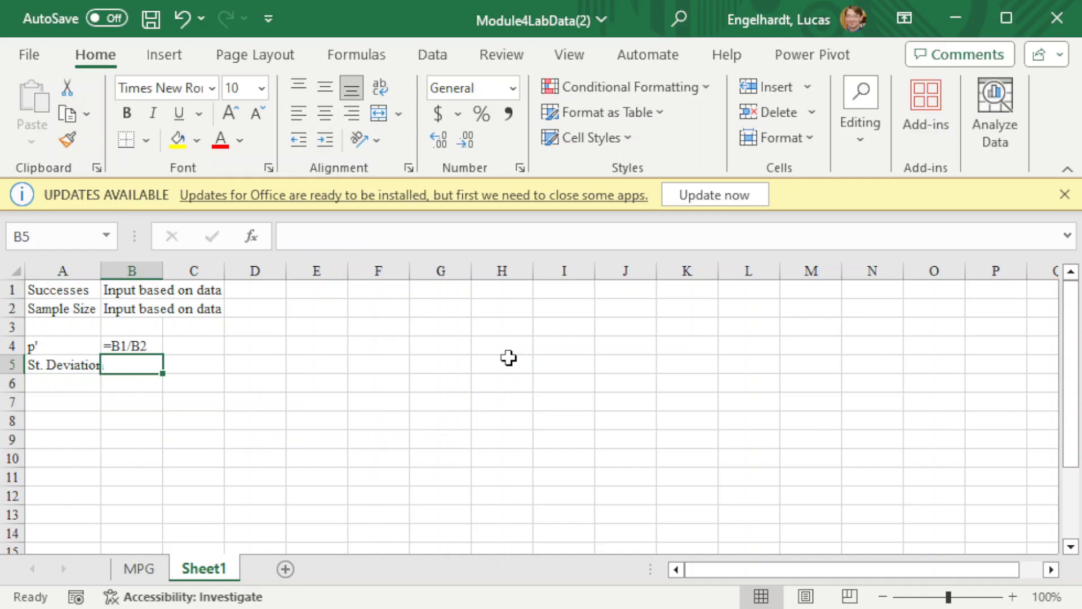
{"action": "left_click_drag", "start_coordinate": [101, 270], "coordinate": [109, 270]}
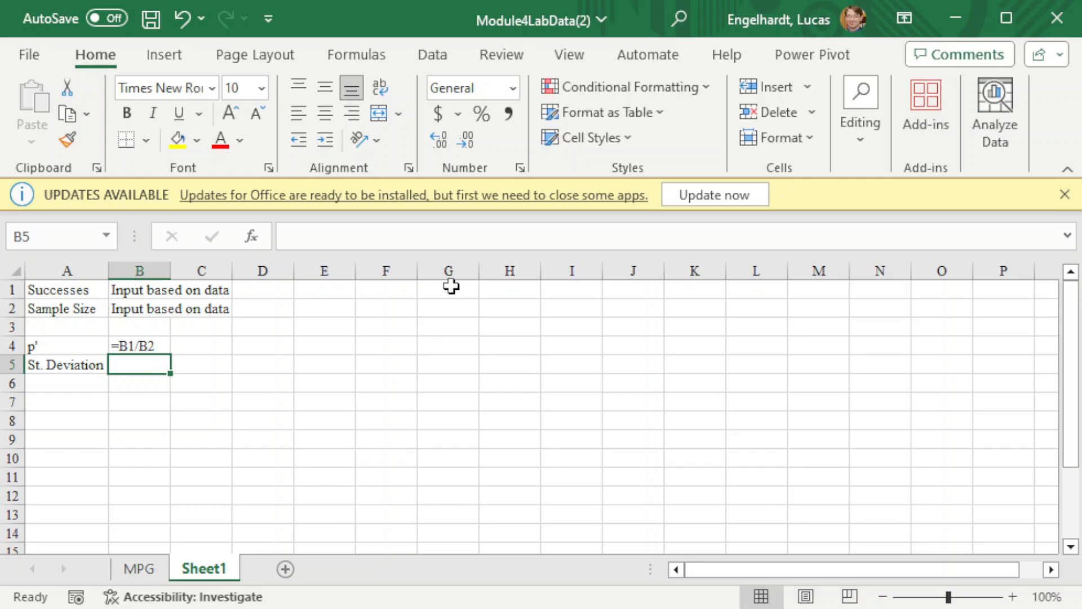
Enter the standard deviation formula =SQRT(B4*(1-B4)) as literal text in B5.
{"action": "type", "text": "="}
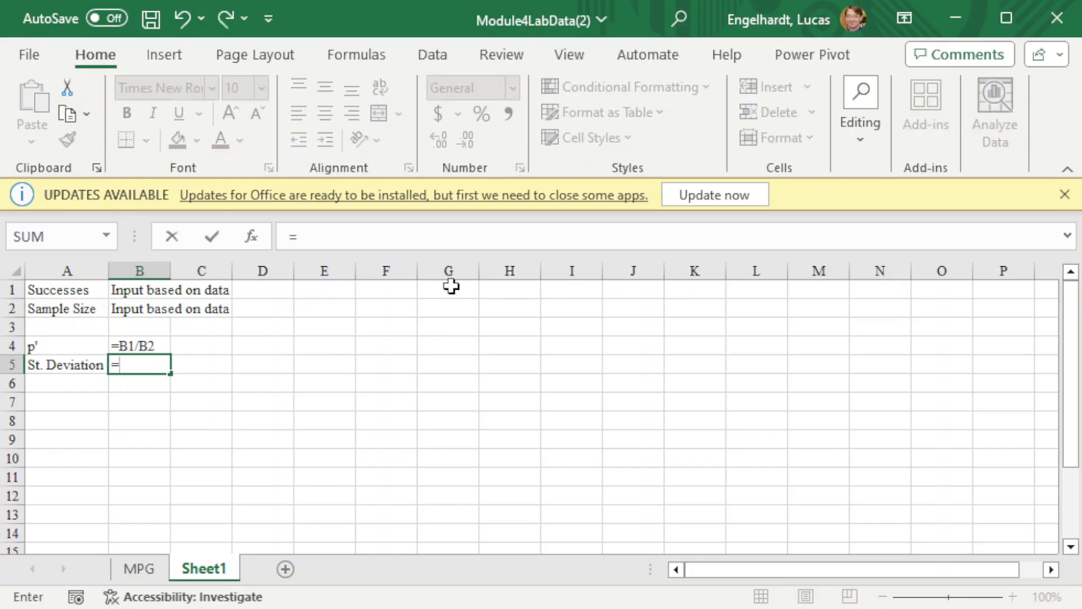
{"action": "type", "text": "SQRT("}
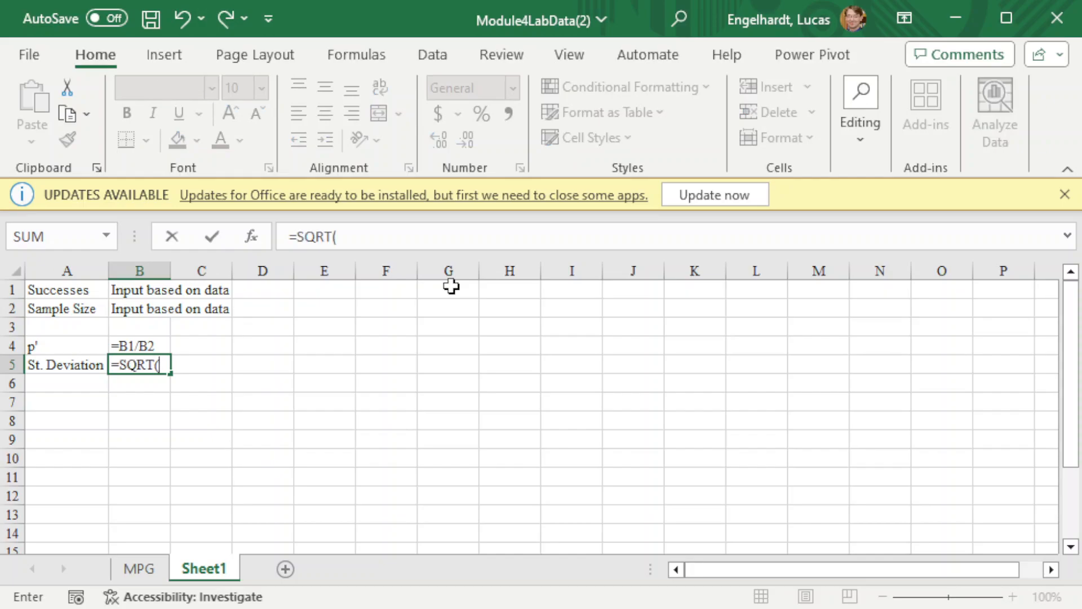
{"action": "type", "text": "B4"}
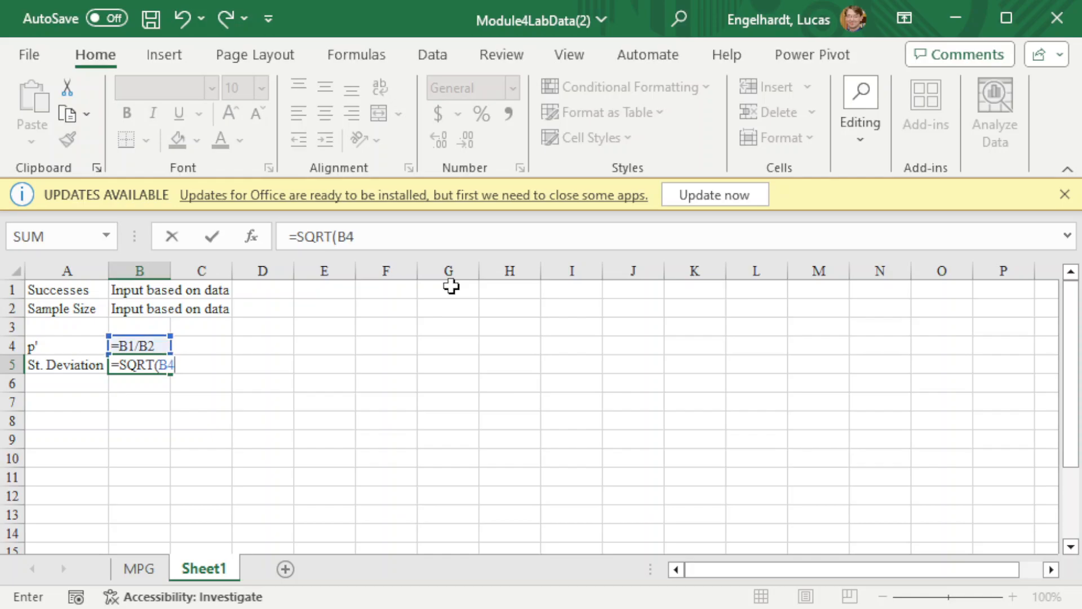
{"action": "type", "text": "*(1-B4))"}
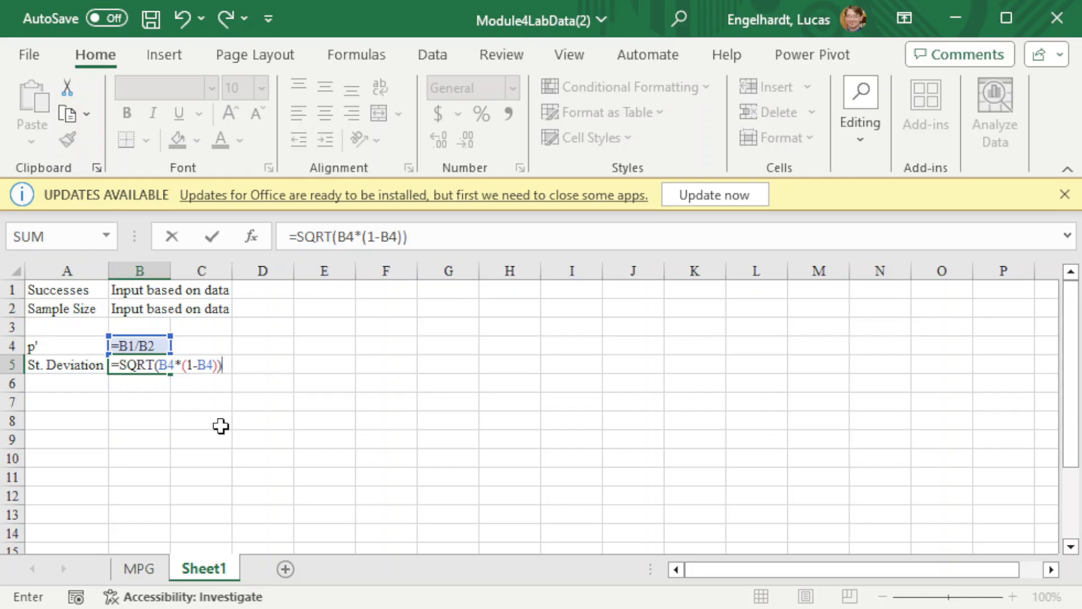
{"action": "key", "text": "Home"}
{"action": "type", "text": "'"}
{"action": "key", "text": "Return"}
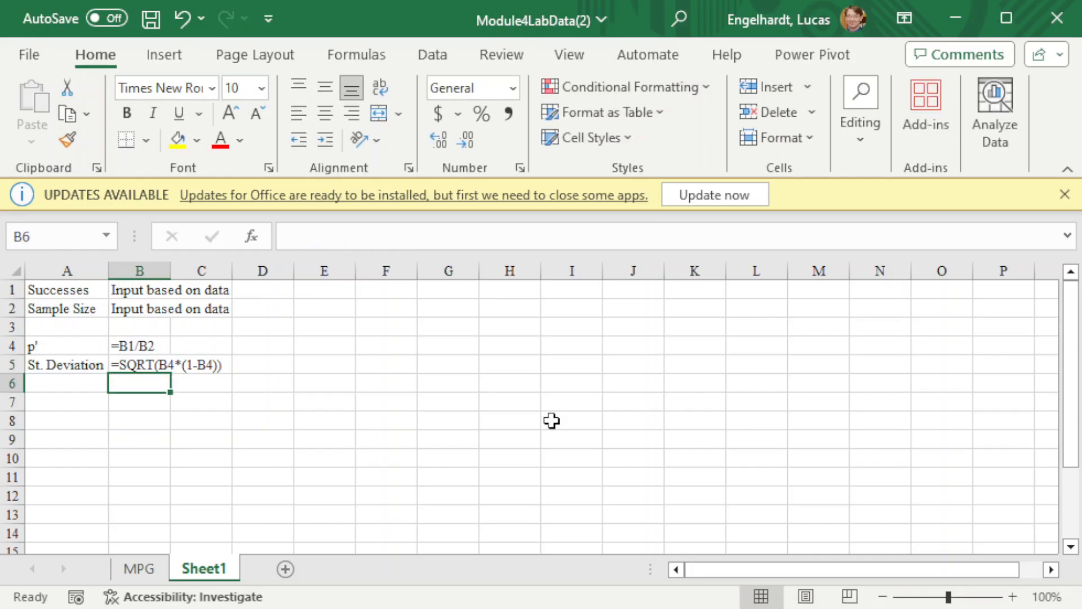
Label A6 "Margin of Error" and fit the width of column A to the text.
{"action": "key", "text": "Left"}
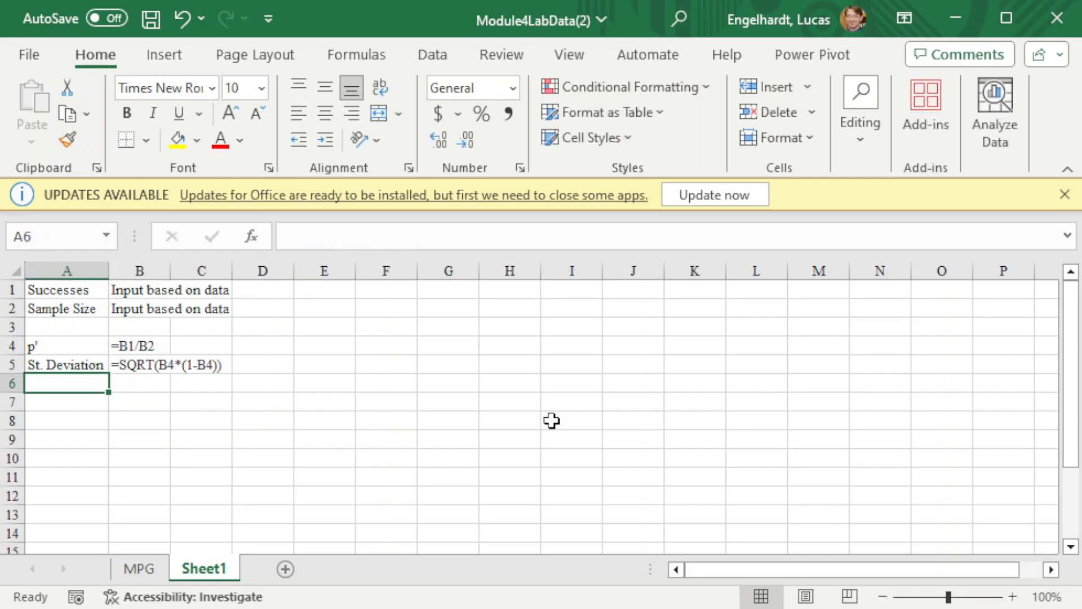
{"action": "type", "text": "Margin of Error"}
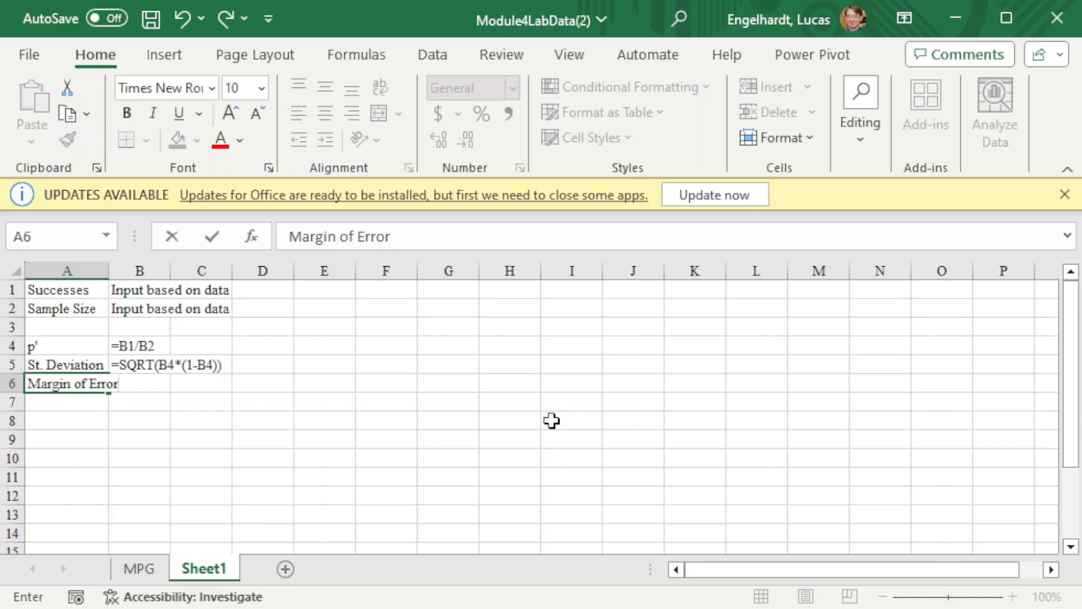
{"action": "key", "text": "ctrl+Return"}
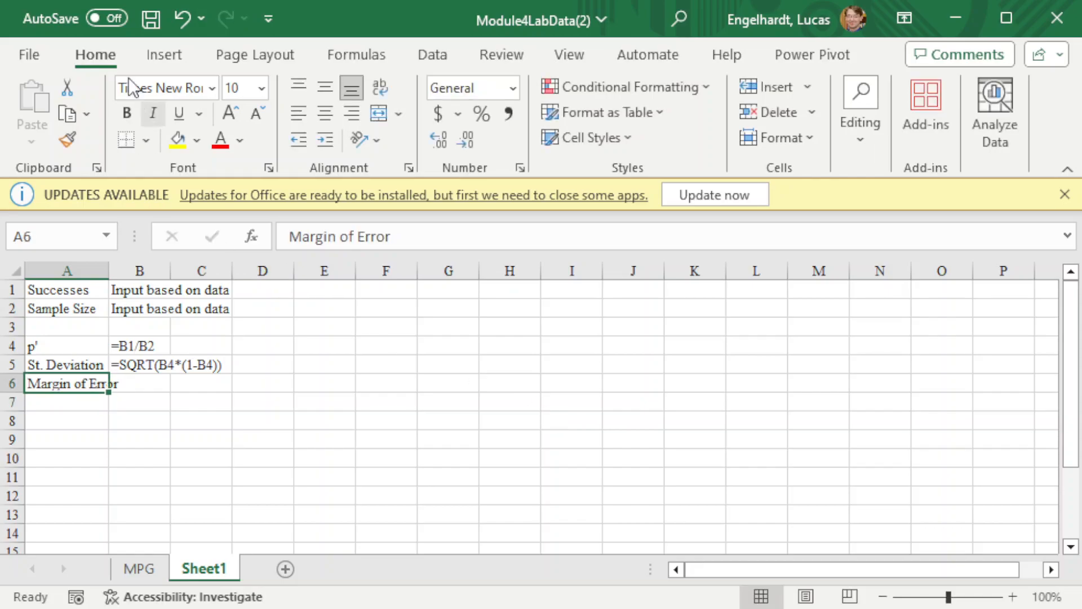
{"action": "left_click", "coordinate": [105, 287]}
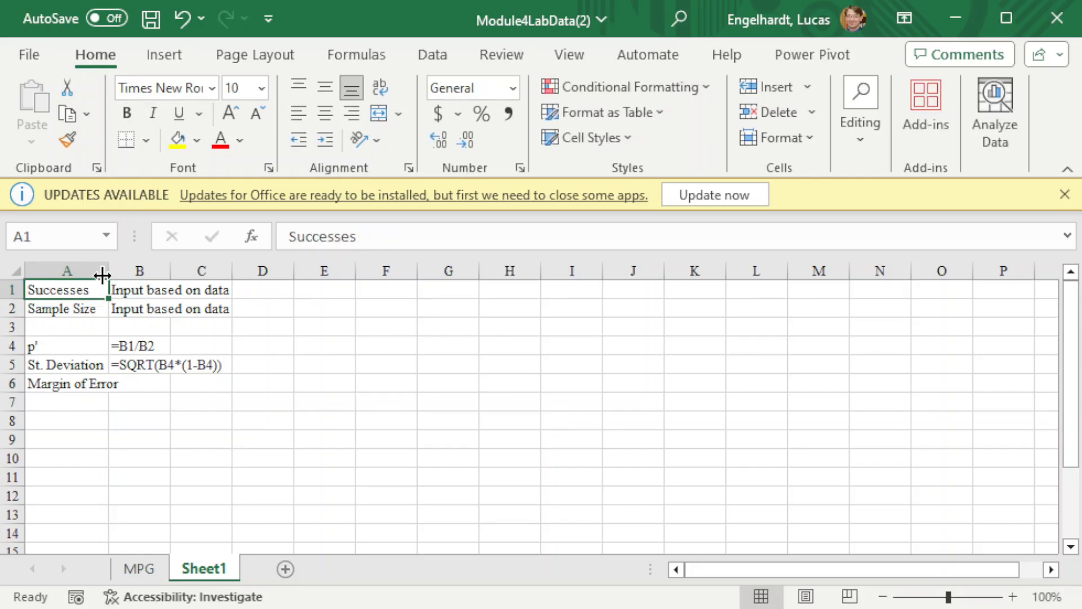
{"action": "double_click", "coordinate": [109, 270]}
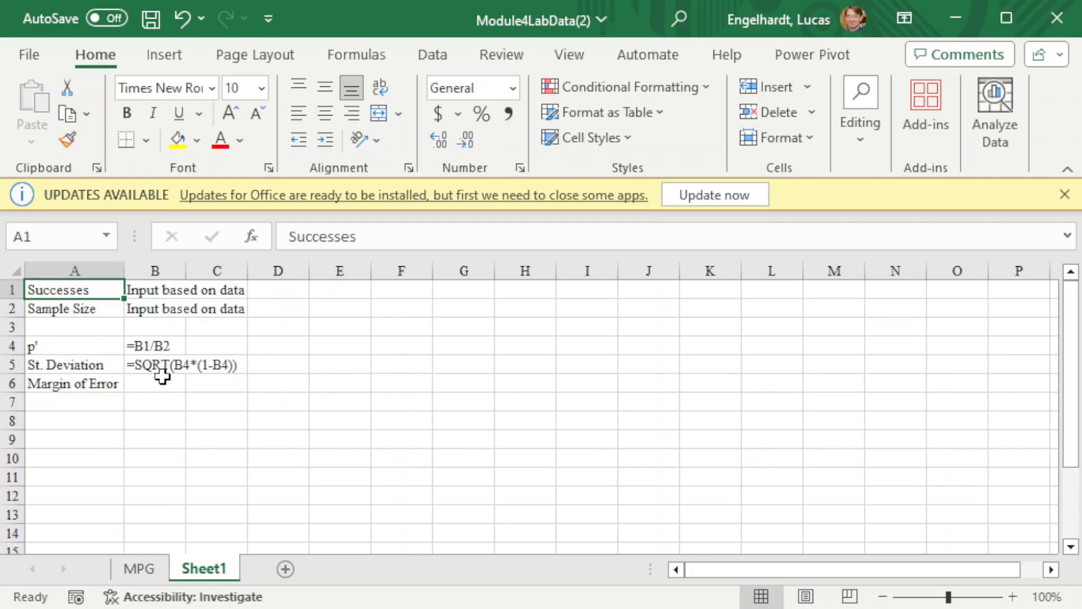
Enter the margin of error formula =CONFIDENCE.NORM(1-confidence level, B5, B2) as literal text in B6.
{"action": "left_click", "coordinate": [156, 383]}
{"action": "type", "text": "'"}
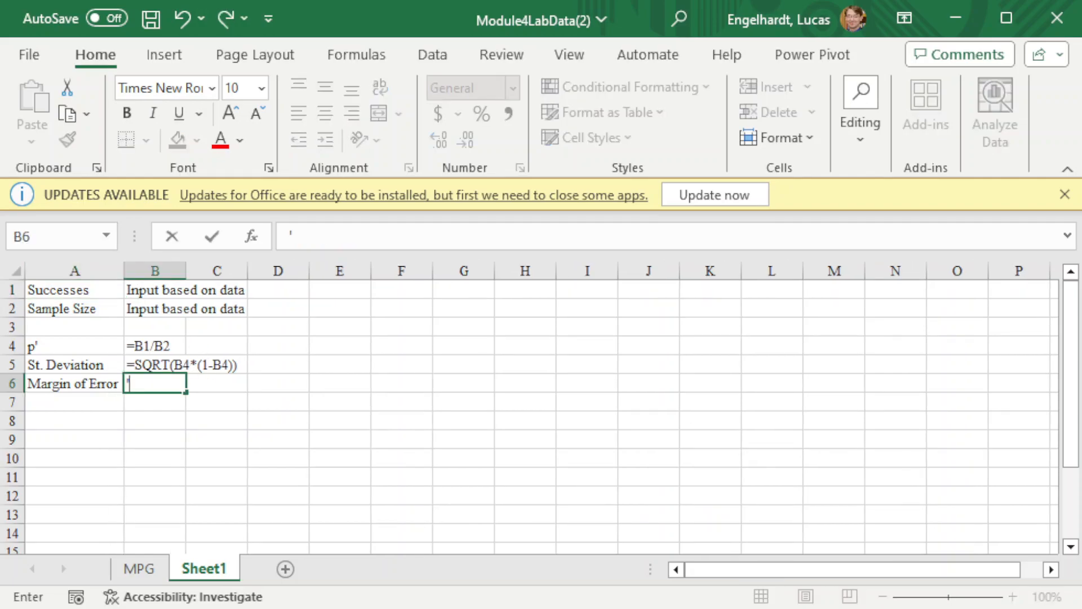
{"action": "type", "text": "=CONFIDEN"}
{"action": "key", "text": "BackSpace"}
{"action": "type", "text": "DENCE.NORM("}
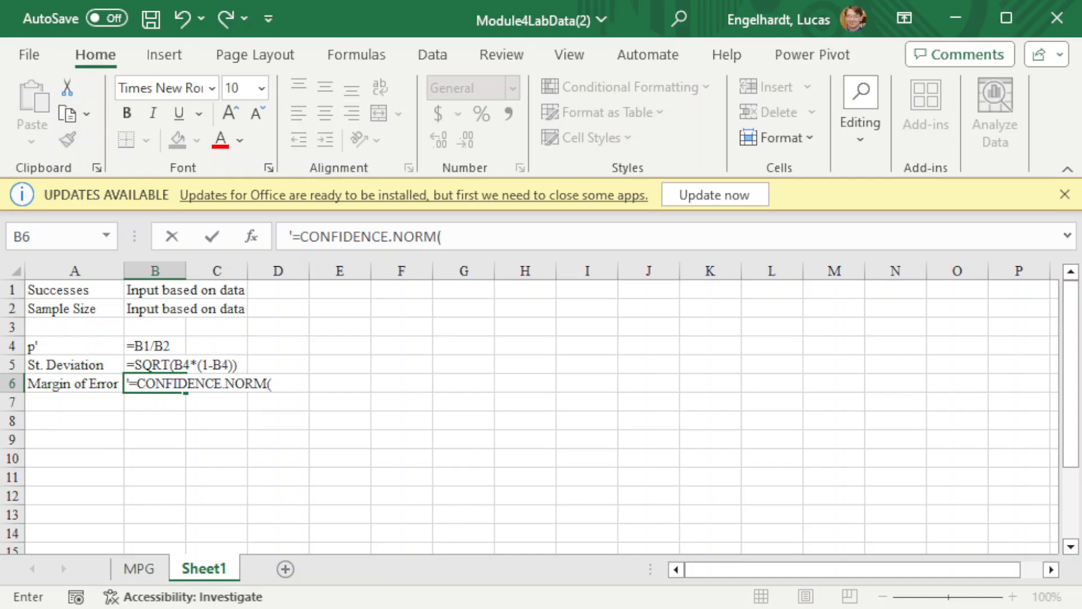
{"action": "type", "text": "1-confidence"}
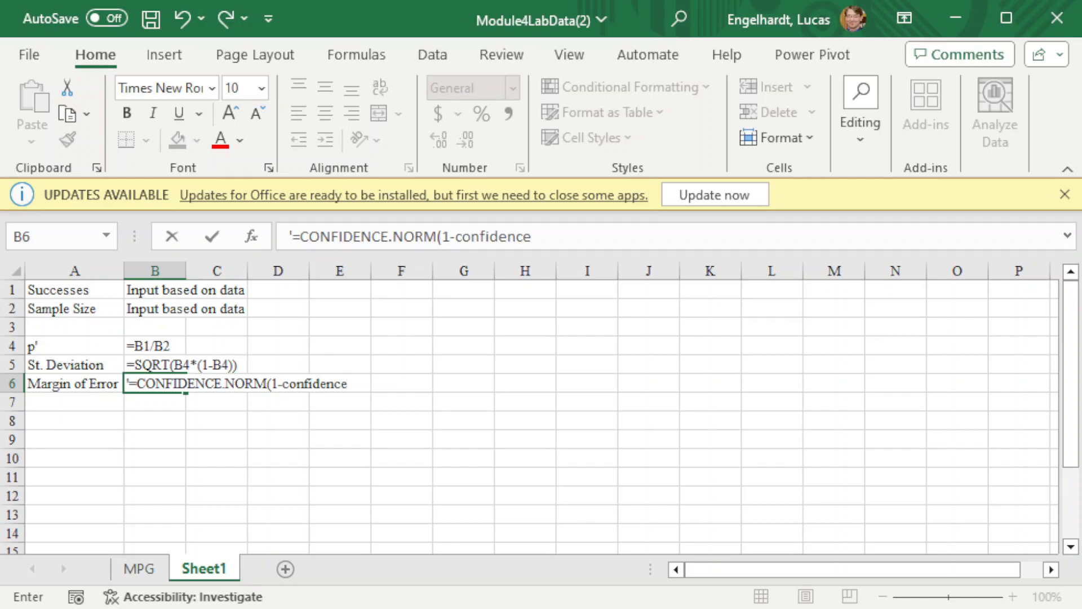
{"action": "type", "text": " level, B5, "}
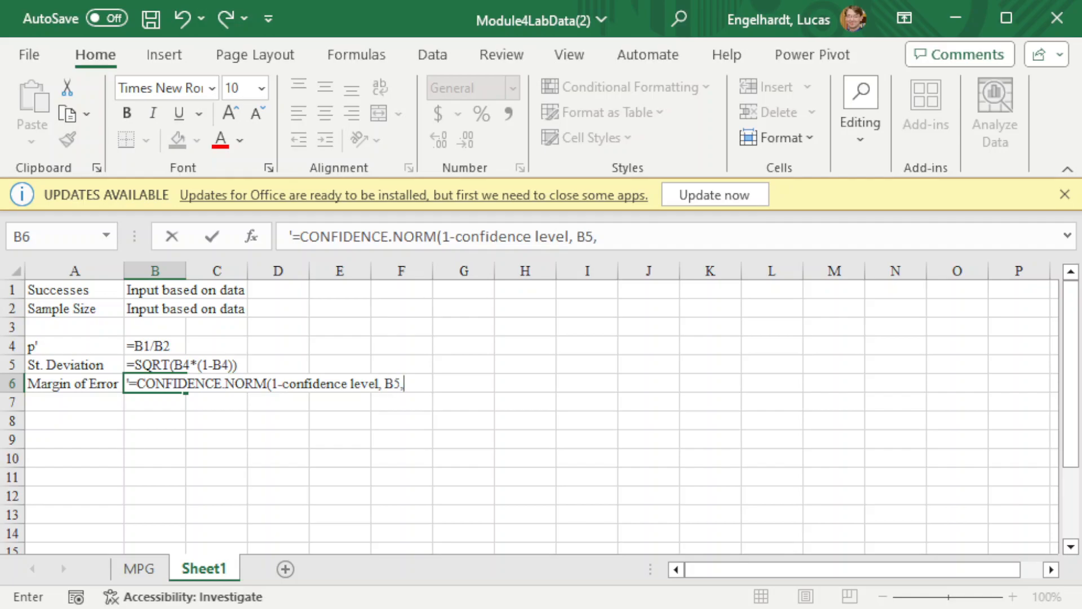
{"action": "type", "text": "B2)"}
{"action": "key", "text": "Return"}
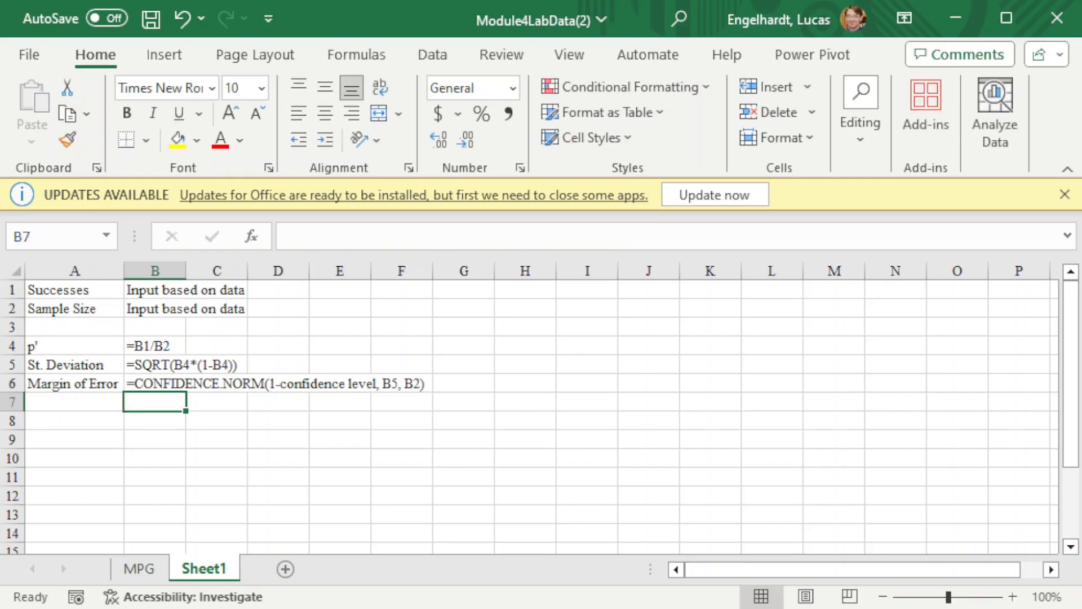
Enter the labels "Lower Bound" in A8 and "Upper Bound" in A9.
{"action": "left_click", "coordinate": [74, 420]}
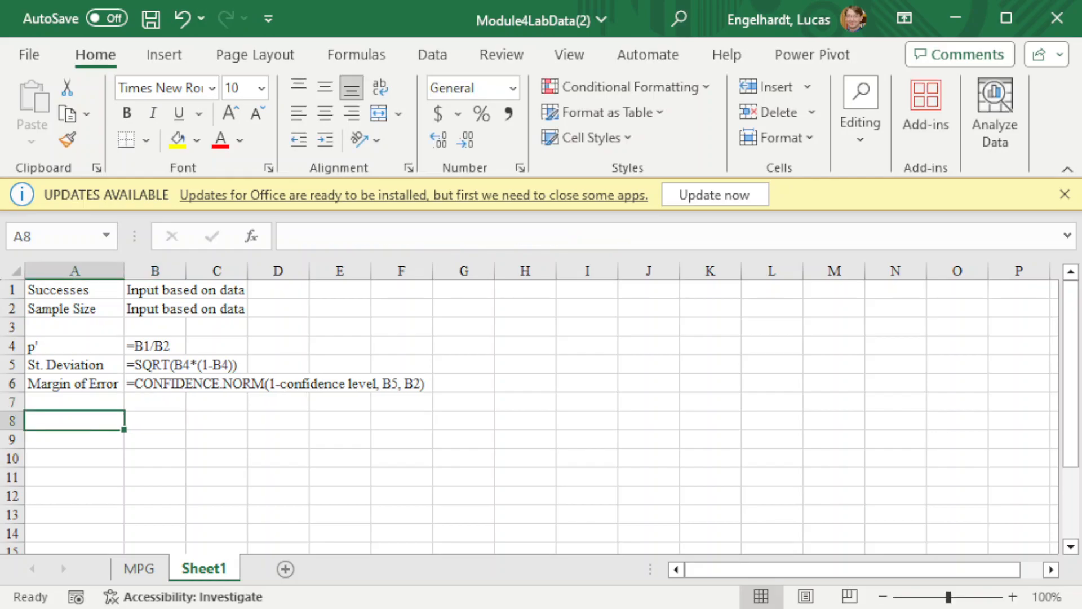
{"action": "type", "text": "Lower Bound"}
{"action": "key", "text": "Return"}
{"action": "type", "text": "Upper Bound"}
Enter the bound formulas as literal text, =B4-B6 in B8 and =B4+B6 in B9.
{"action": "left_click", "coordinate": [155, 421]}
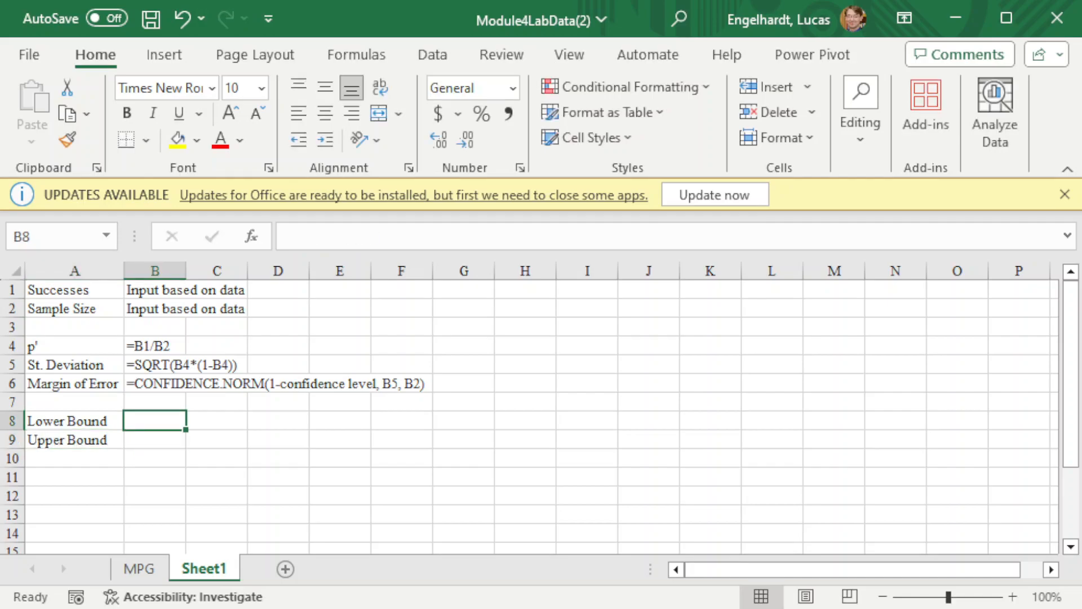
{"action": "type", "text": "="}
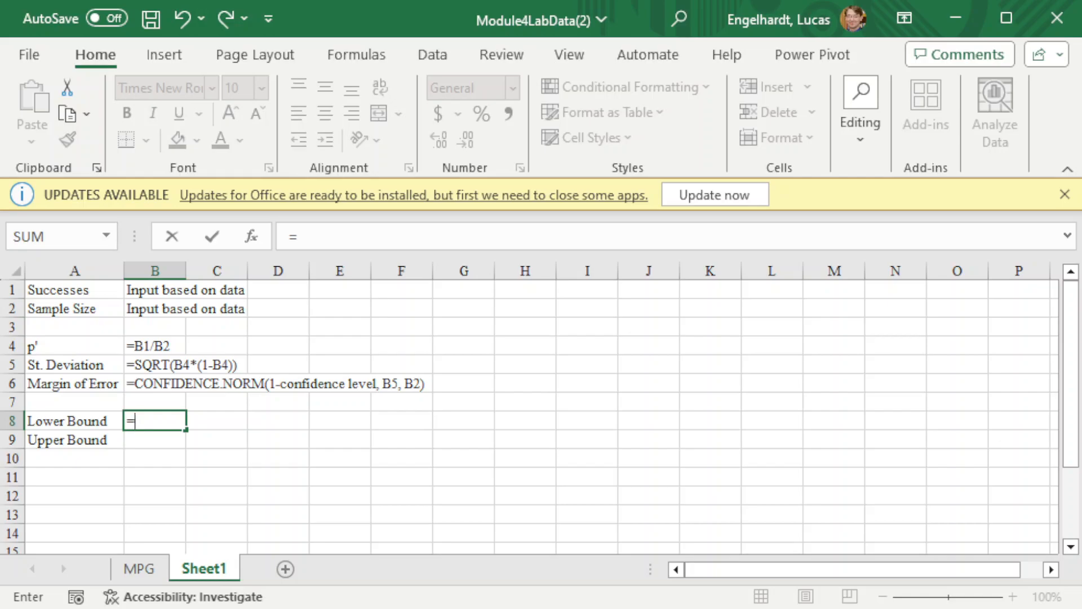
{"action": "key", "text": "BackSpace"}
{"action": "type", "text": "'="}
{"action": "type", "text": "B4-"}
{"action": "type", "text": "B6"}
{"action": "key", "text": "Return"}
{"action": "type", "text": "'=B"}
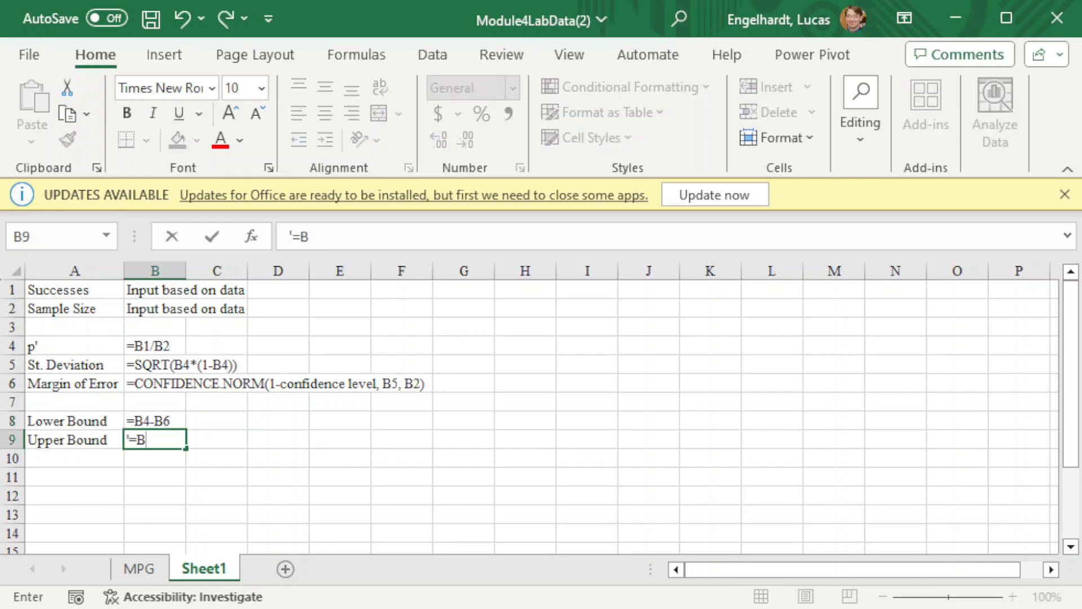
{"action": "type", "text": "4+B6"}
{"action": "key", "text": "Return"}
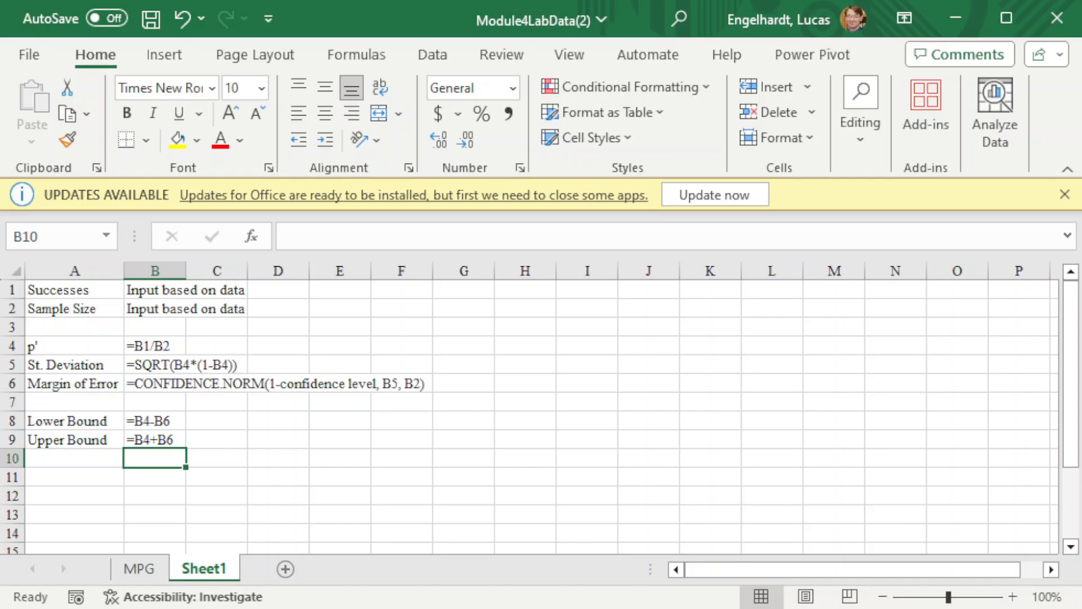
Replace the placeholder texts with 15 successes in B1 and a sample size of 100 in B2.
{"action": "key", "text": "Up"}
{"action": "key", "text": "Up"}
{"action": "key", "text": "Up"}
{"action": "key", "text": "Up"}
{"action": "key", "text": "Up"}
{"action": "key", "text": "Up"}
{"action": "key", "text": "Up"}
{"action": "key", "text": "Up"}
{"action": "key", "text": "Up"}
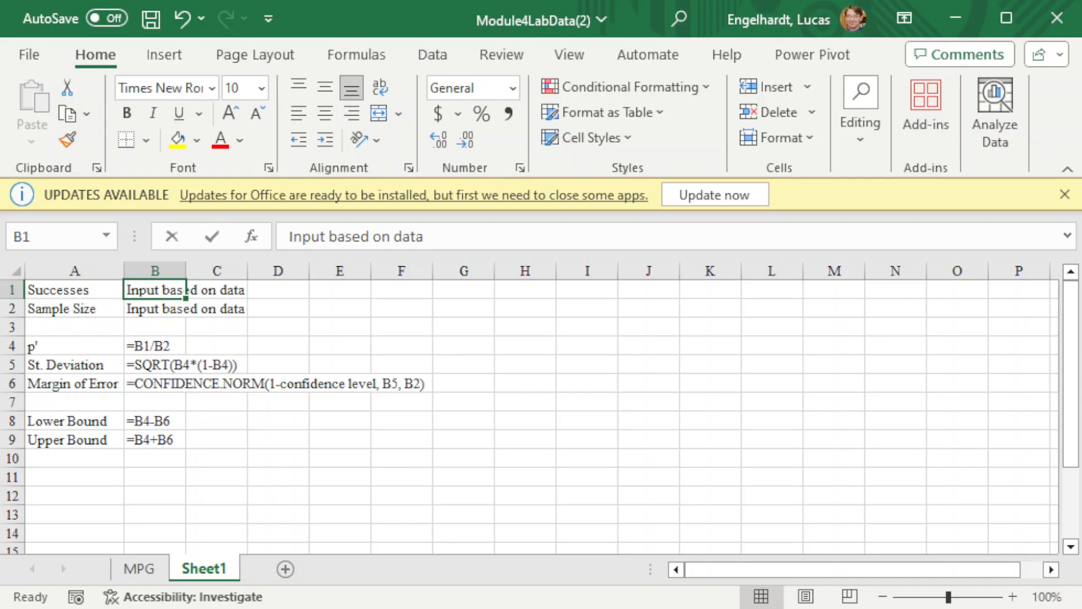
{"action": "type", "text": "15"}
{"action": "key", "text": "Return"}
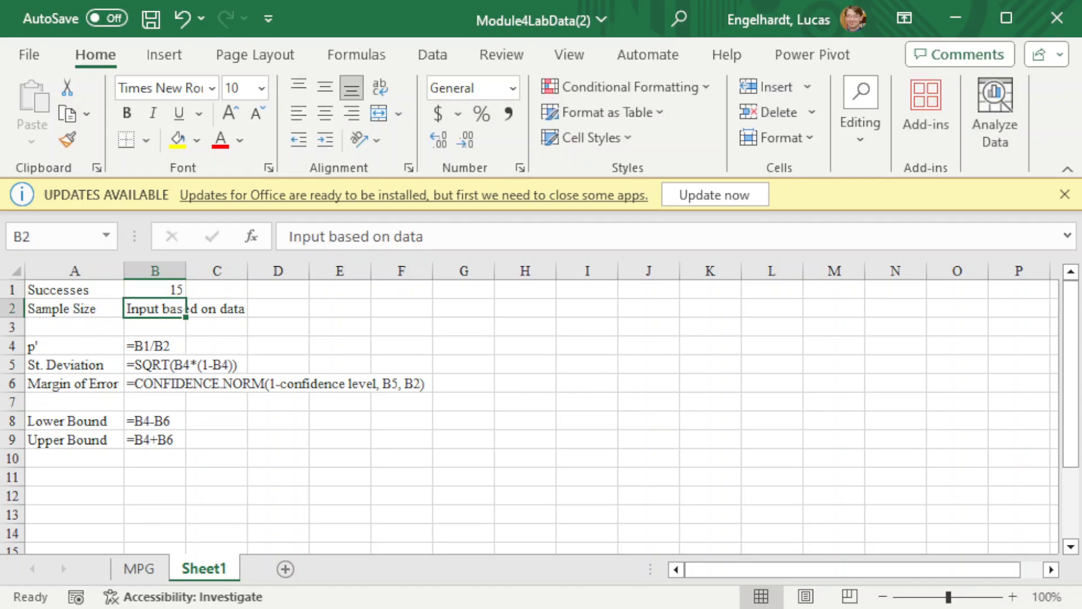
{"action": "type", "text": "100"}
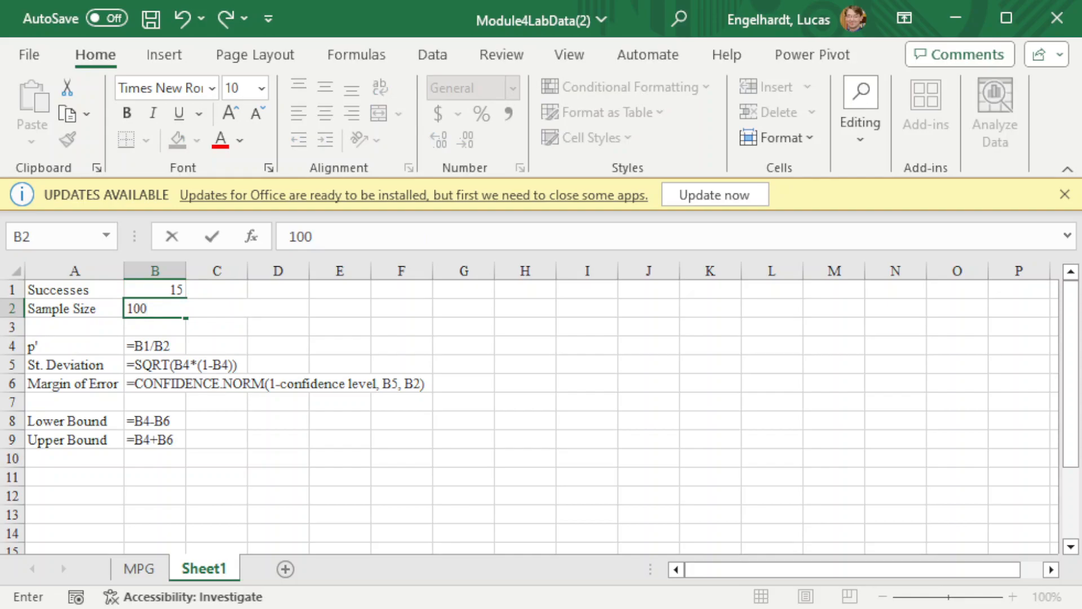
{"action": "key", "text": "Return"}
Turn the text formulas for p' in B4 and the standard deviation in B5 into live formulas by removing their leading apostrophes.
{"action": "key", "text": "Down"}
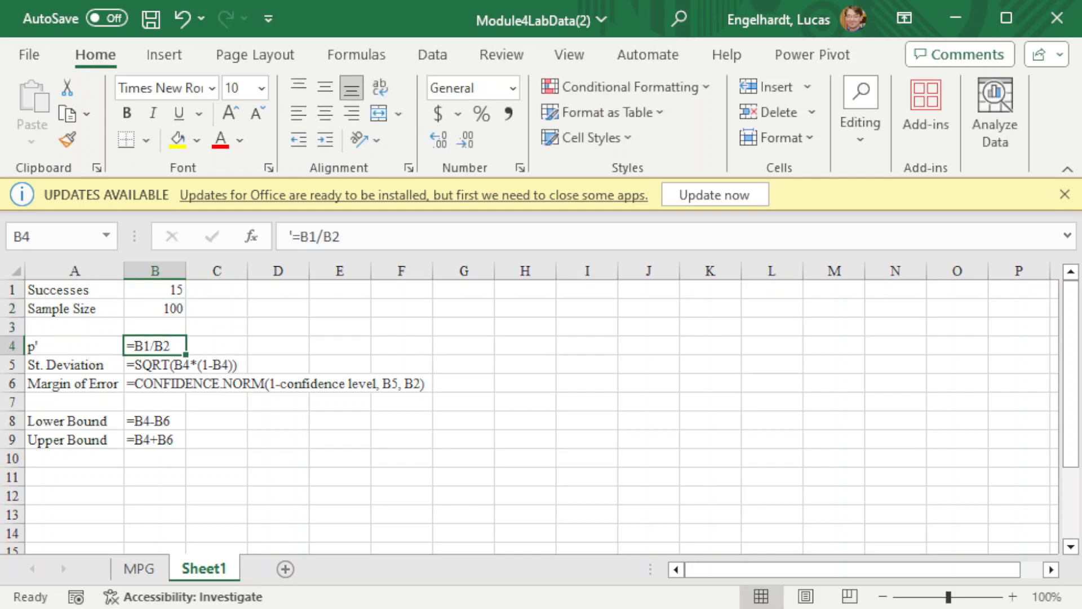
{"action": "left_click", "coordinate": [298, 237]}
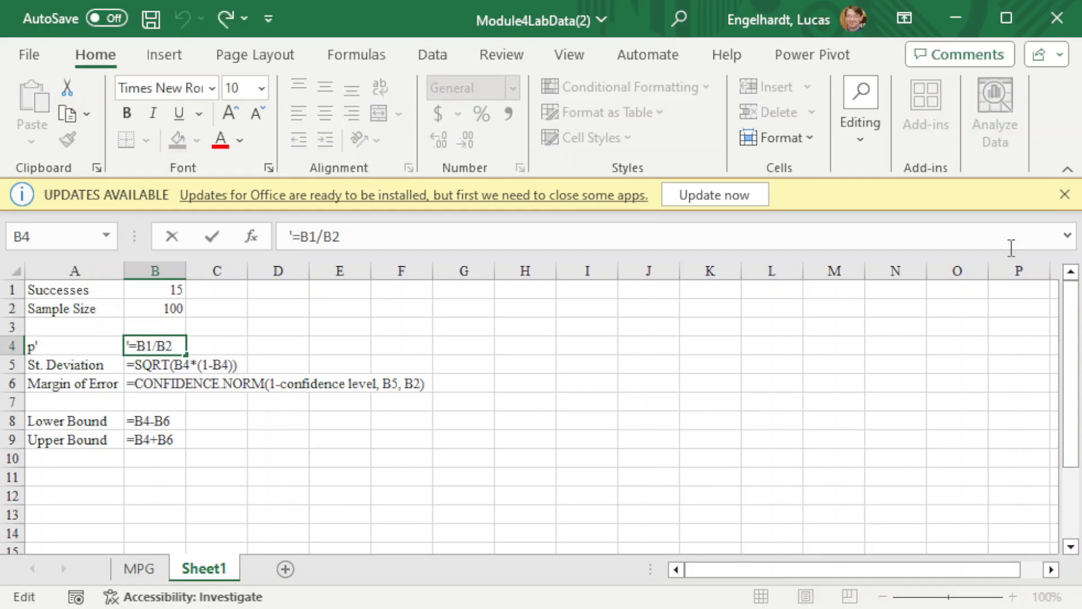
{"action": "key", "text": "BackSpace"}
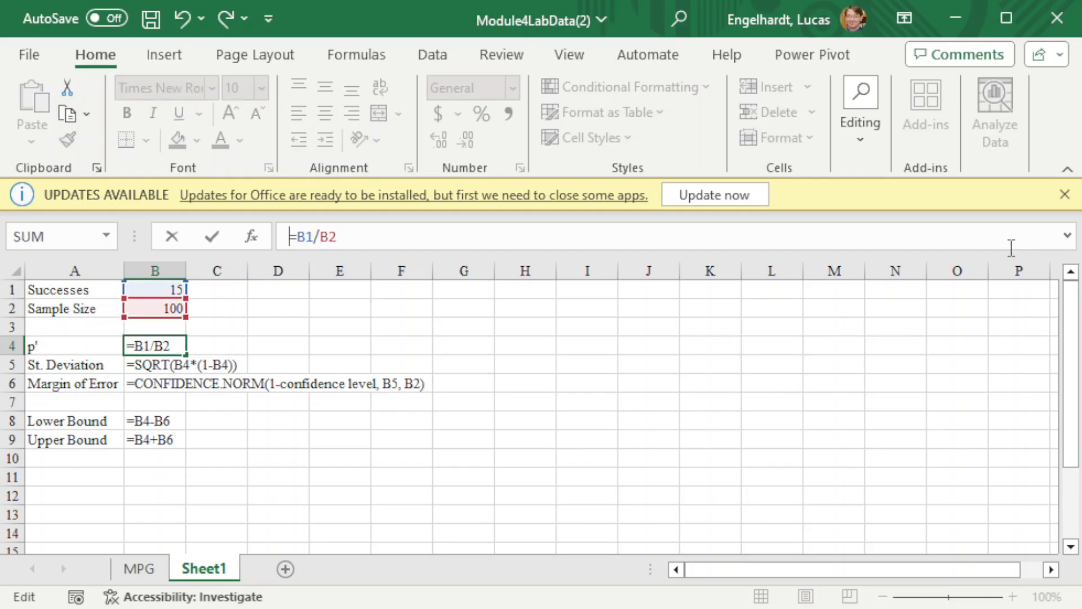
{"action": "key", "text": "Return"}
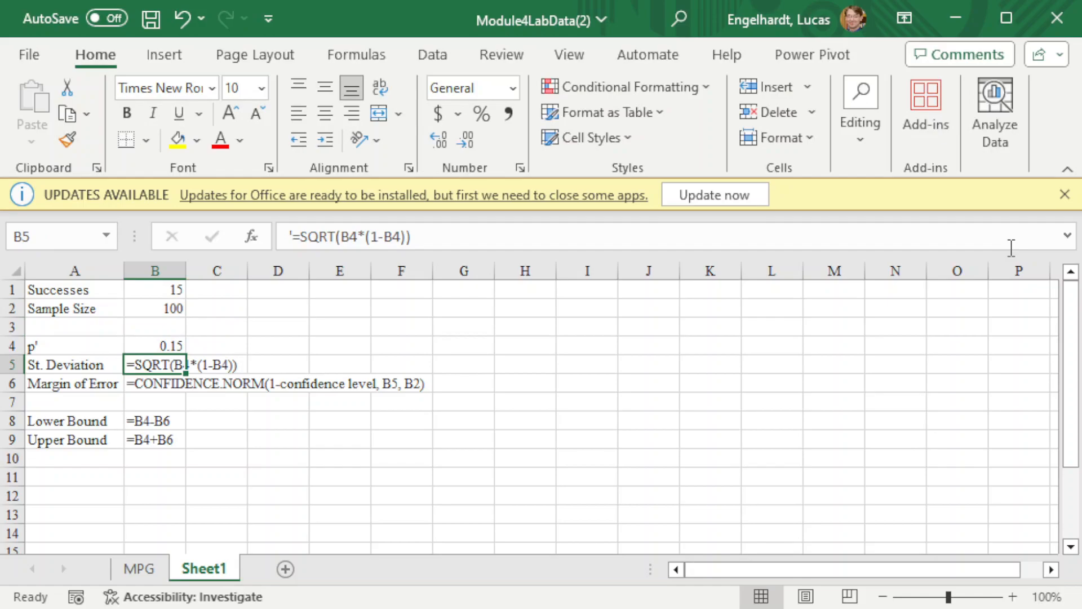
{"action": "left_click", "coordinate": [293, 236]}
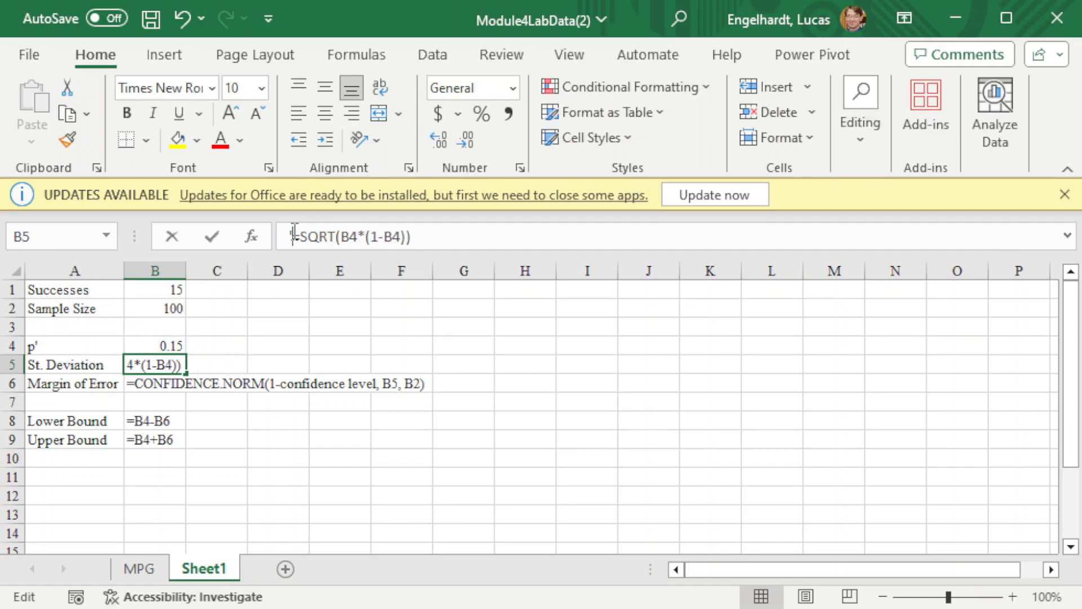
{"action": "key", "text": "BackSpace"}
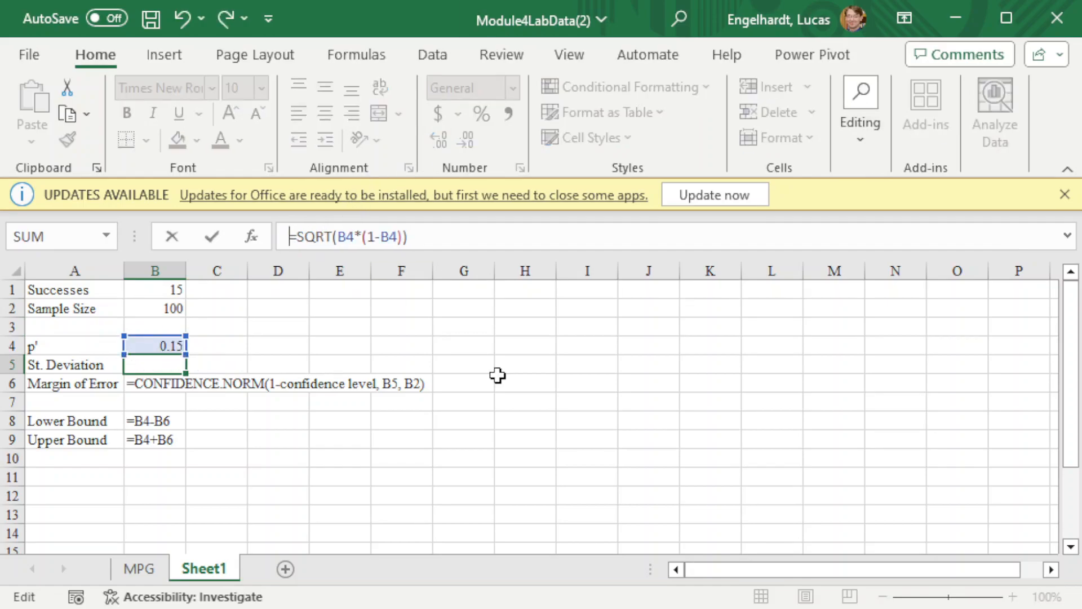
{"action": "key", "text": "Return"}
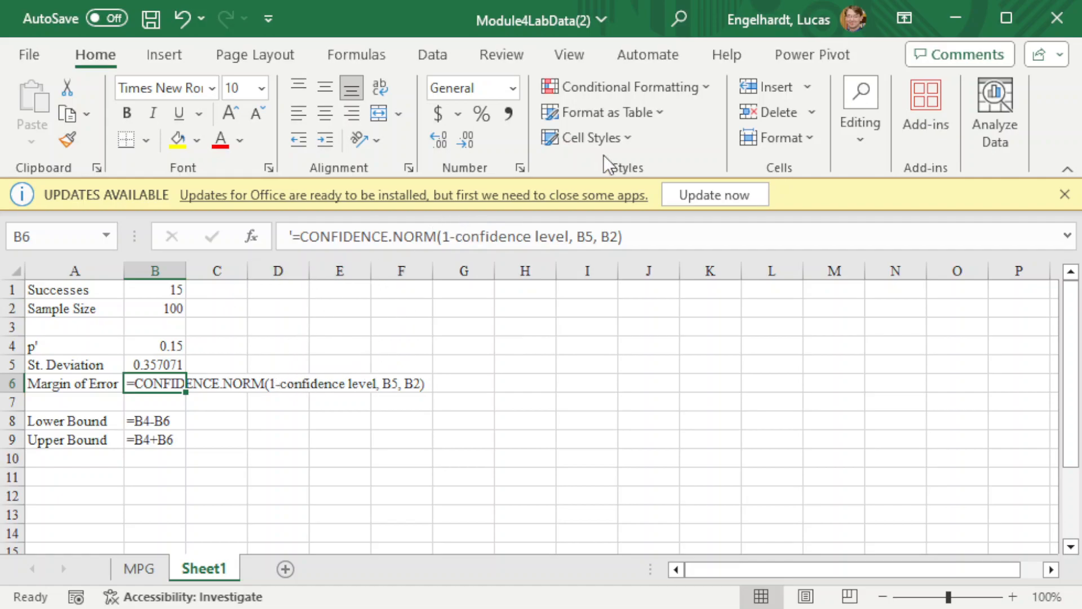
Replace "confidence level" with .95 in B6 and make it the live formula =CONFIDENCE.NORM(1-.95, B5, B2).
{"action": "left_click_drag", "start_coordinate": [455, 236], "coordinate": [570, 234]}
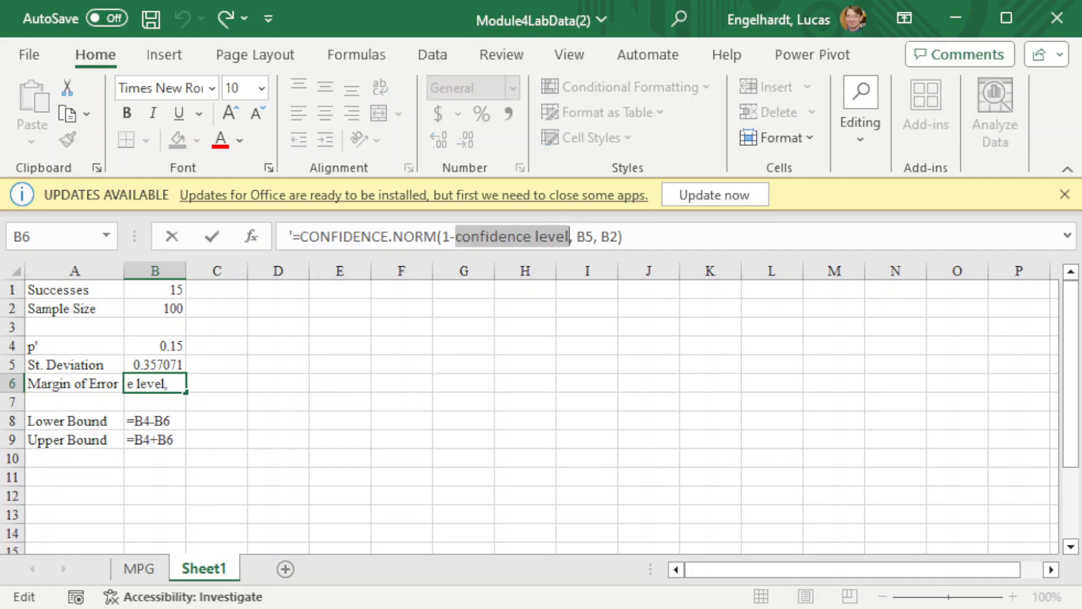
{"action": "type", "text": ".95"}
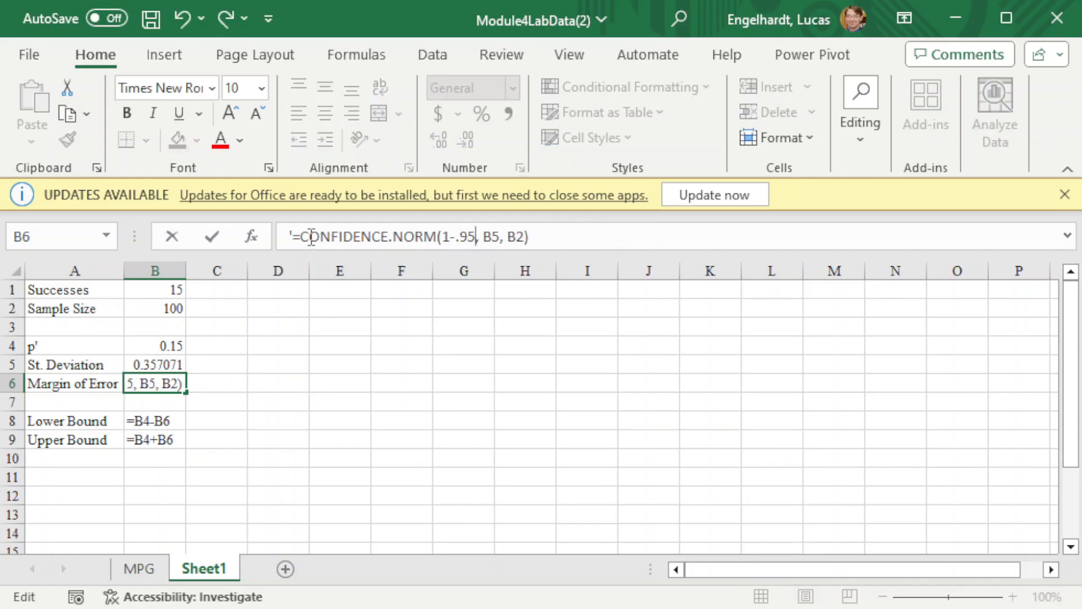
{"action": "left_click", "coordinate": [292, 236]}
{"action": "key", "text": "BackSpace"}
{"action": "key", "text": "Return"}
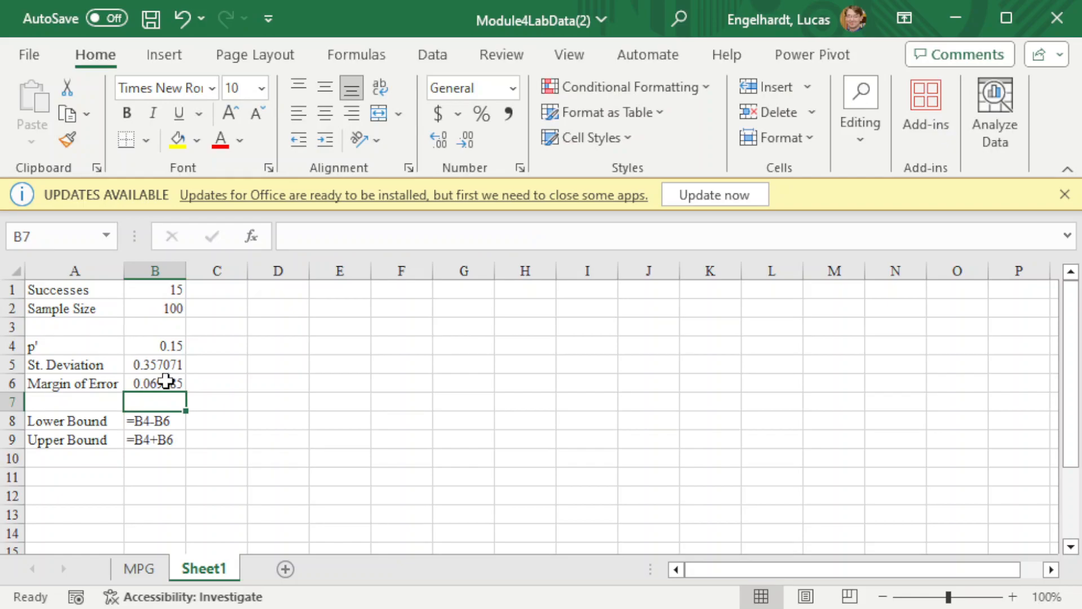
Convert the lower bound text in B8 and the upper bound text in B9 into live formulas.
{"action": "left_click", "coordinate": [162, 422]}
{"action": "left_click", "coordinate": [296, 237]}
{"action": "key", "text": "BackSpace"}
{"action": "key", "text": "Return"}
{"action": "left_click", "coordinate": [292, 236]}
{"action": "key", "text": "BackSpace"}
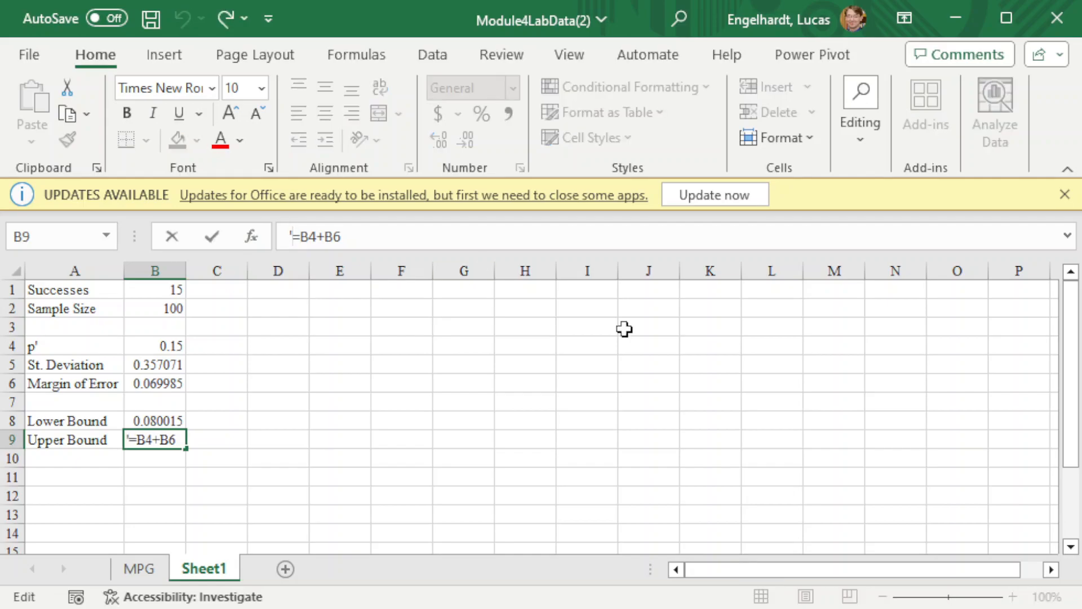
{"action": "key", "text": "Return"}
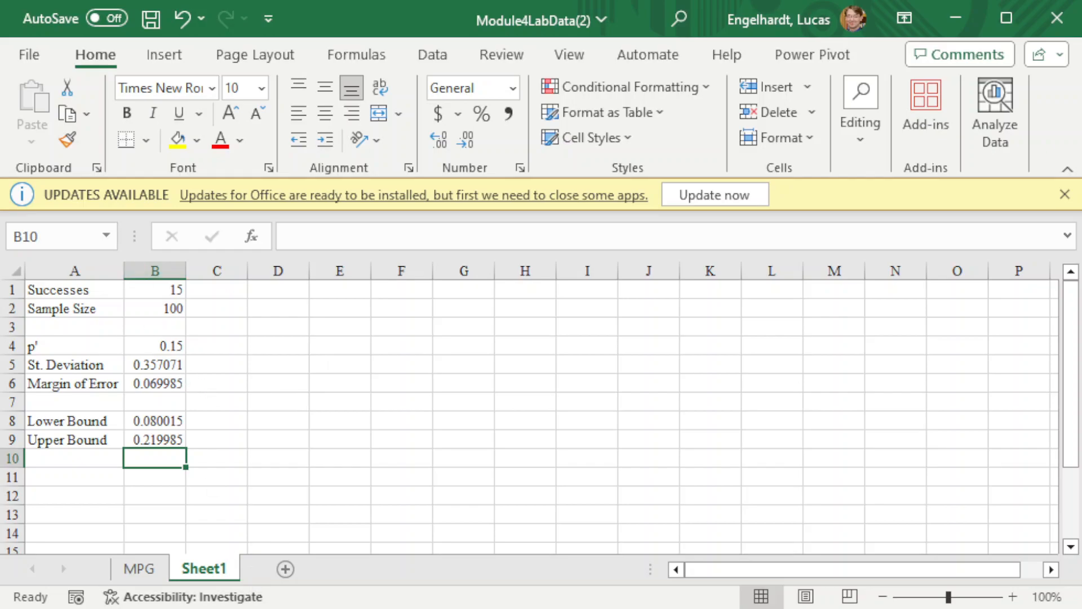
Add a new sheet and write "Margin of error = z * st.dev./sqrt(n)" in A1.
{"action": "left_click", "coordinate": [285, 569]}
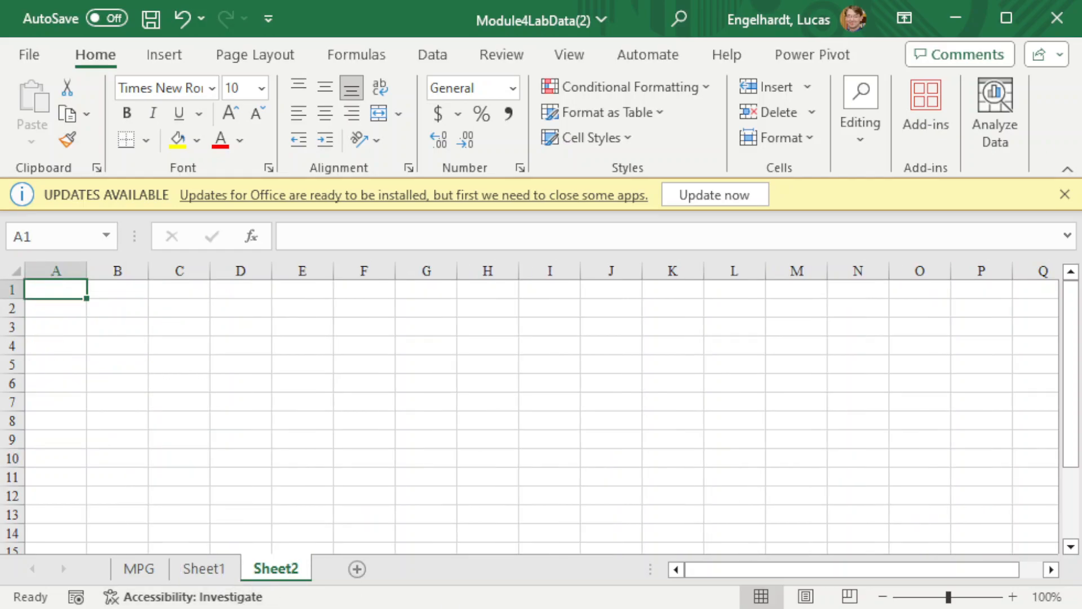
{"action": "type", "text": "Ma"}
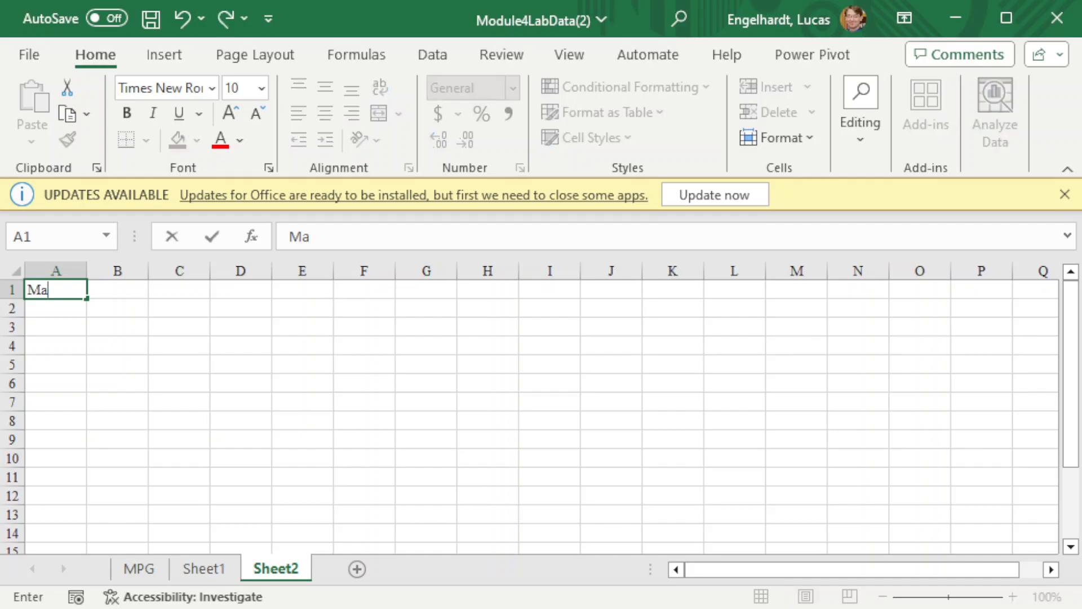
{"action": "type", "text": "rgin of erro"}
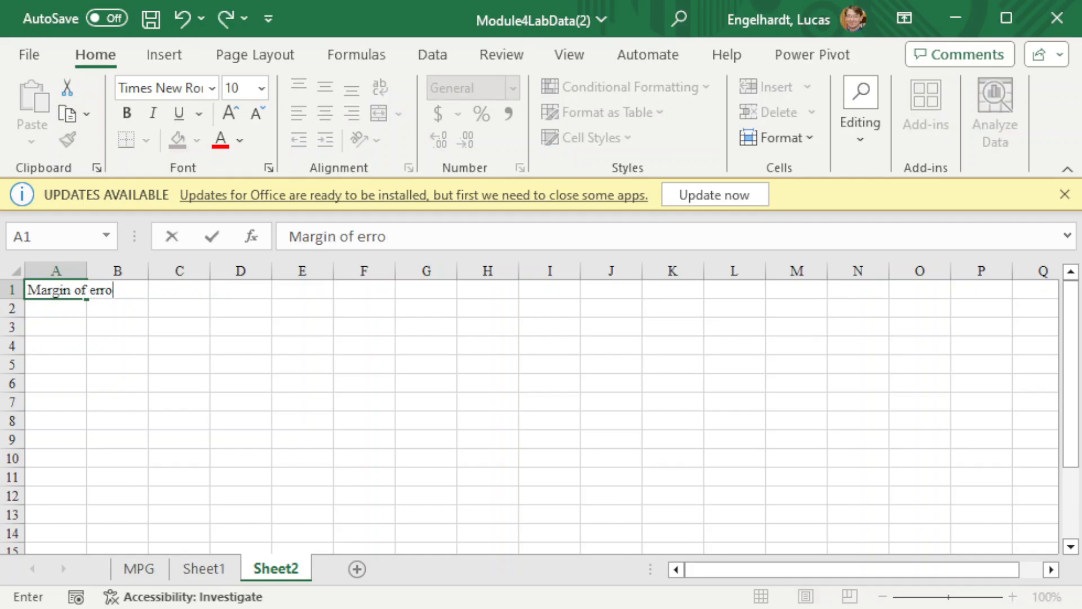
{"action": "type", "text": "r = z *"}
{"action": "type", "text": "st."}
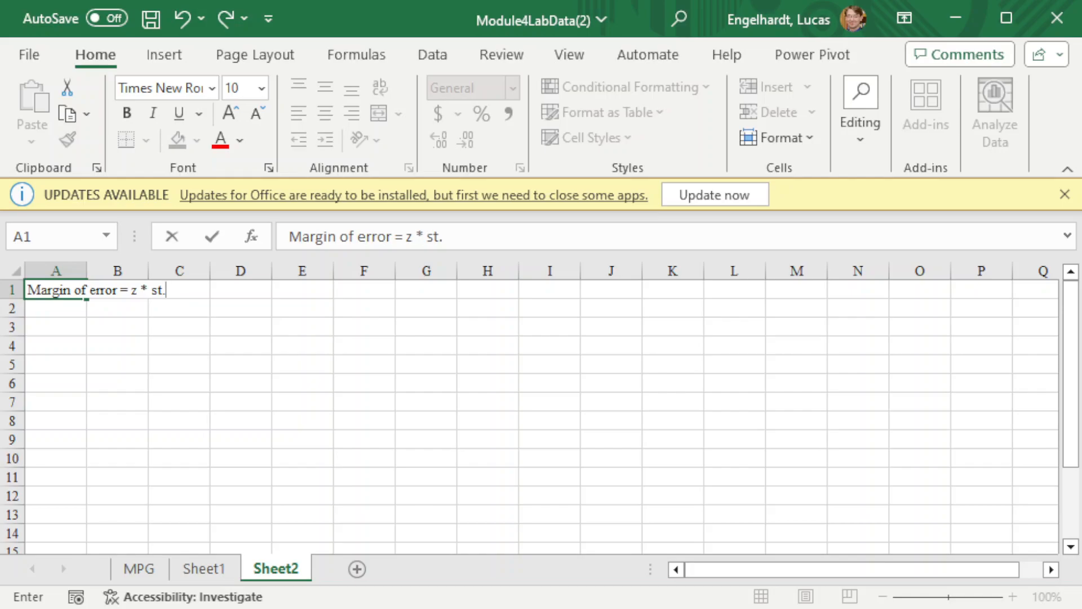
{"action": "type", "text": "dev./sqrt(n)"}
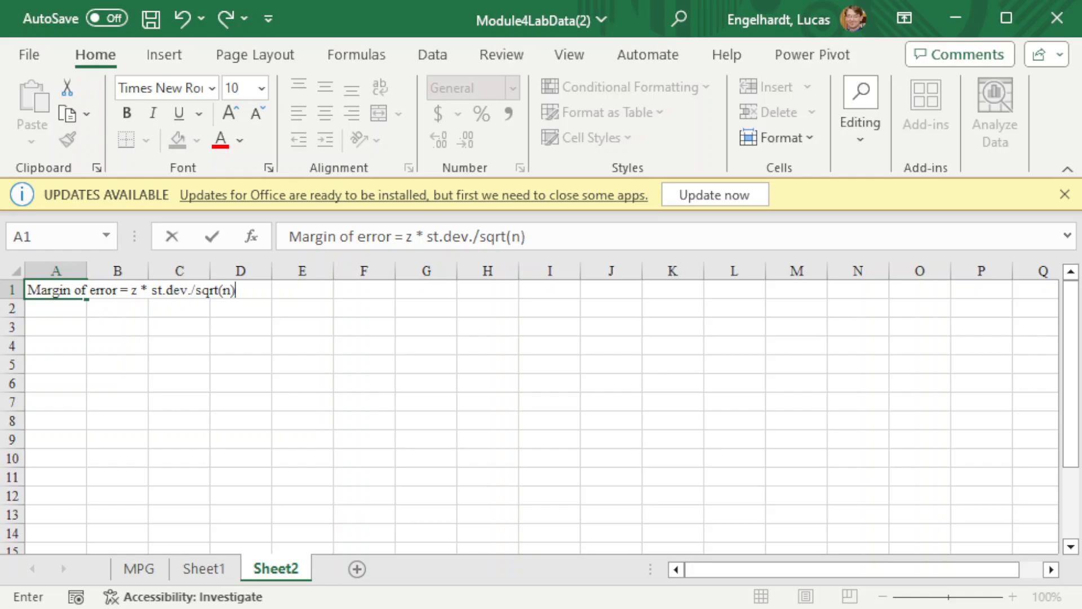
{"action": "key", "text": "Return"}
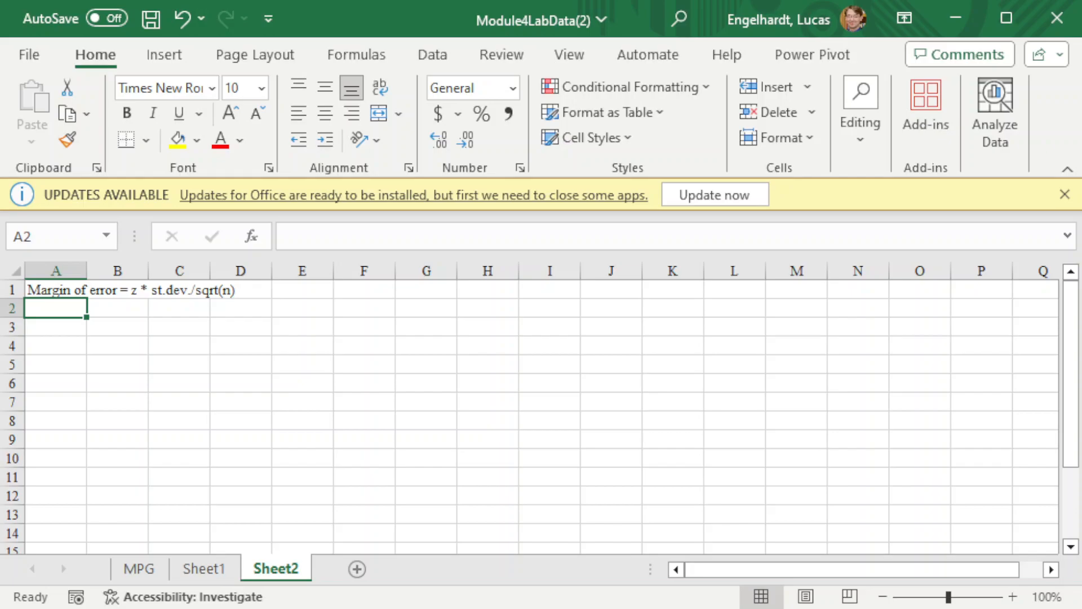
Replace the A1 text with "z" and enter the labels "st.dev." in A2 and "margin of error" in A3.
{"action": "key", "text": "Up"}
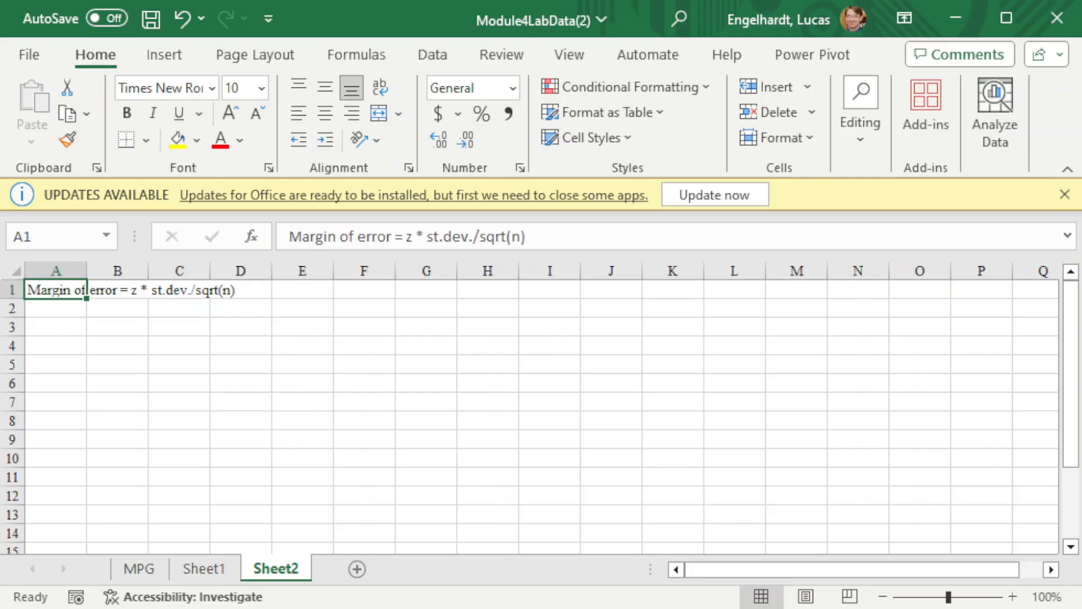
{"action": "key", "text": "Delete"}
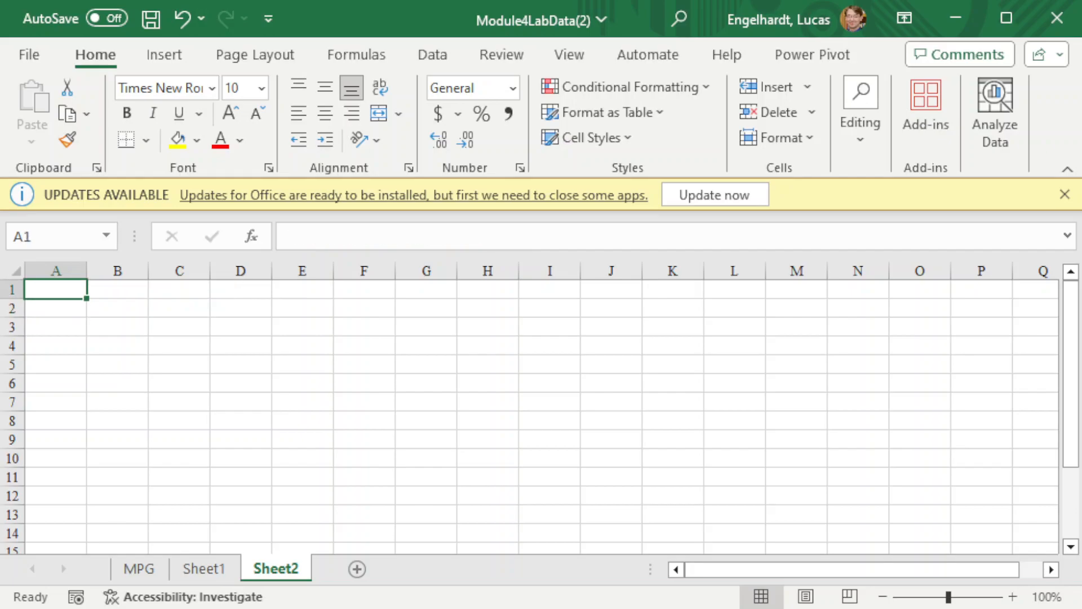
{"action": "type", "text": "z"}
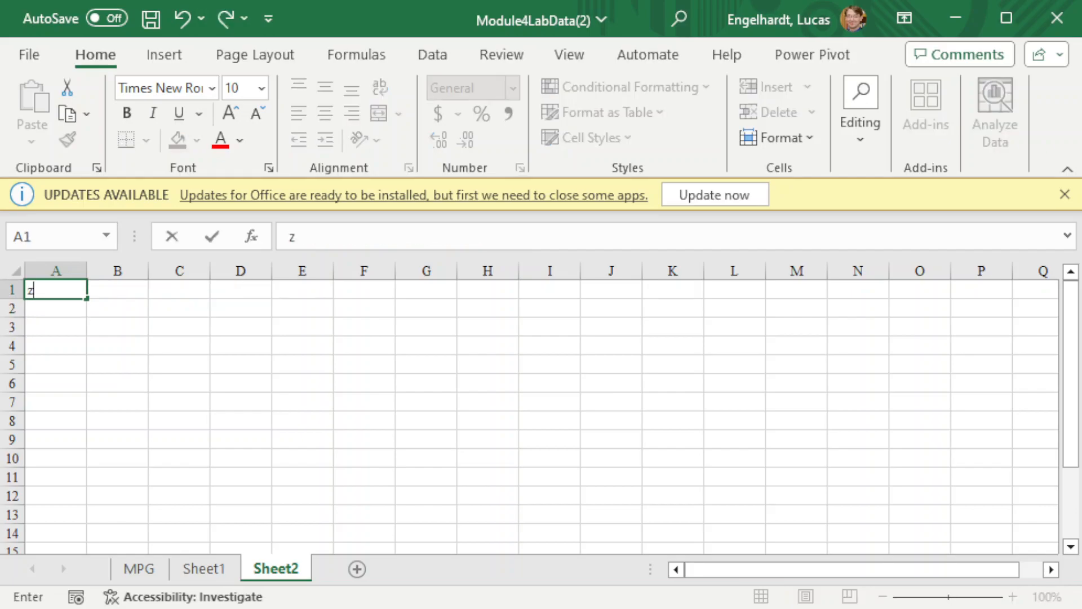
{"action": "key", "text": "Return"}
{"action": "type", "text": "st.dev."}
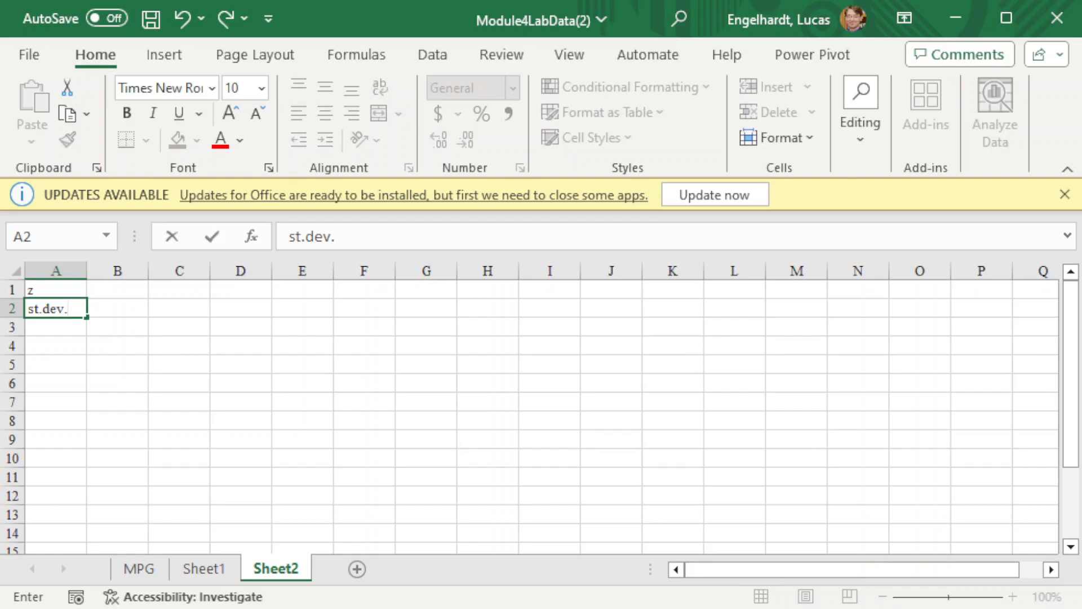
{"action": "key", "text": "Return"}
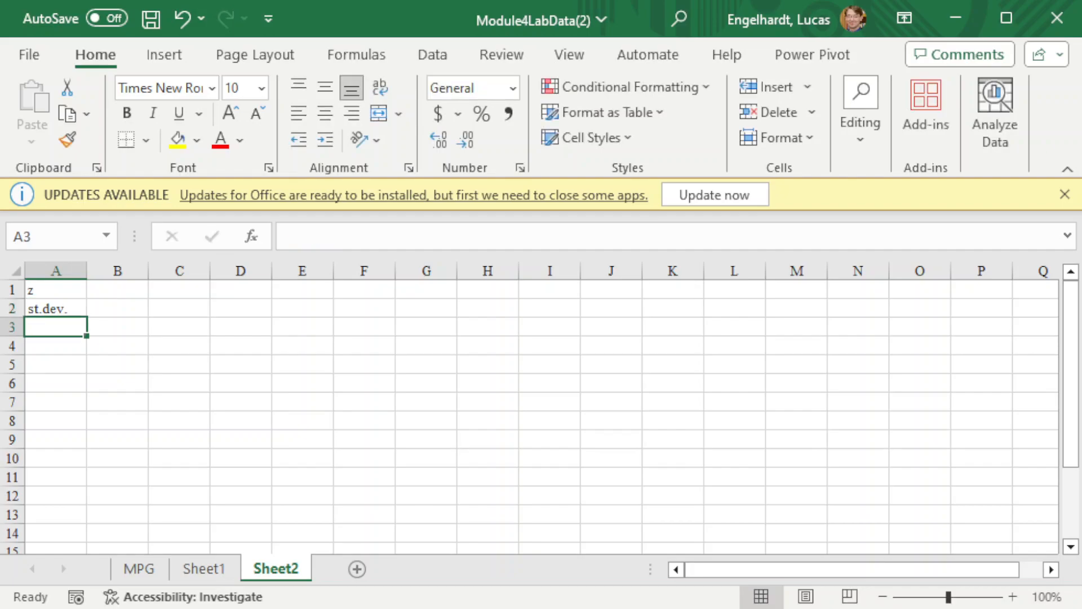
{"action": "type", "text": "marg"}
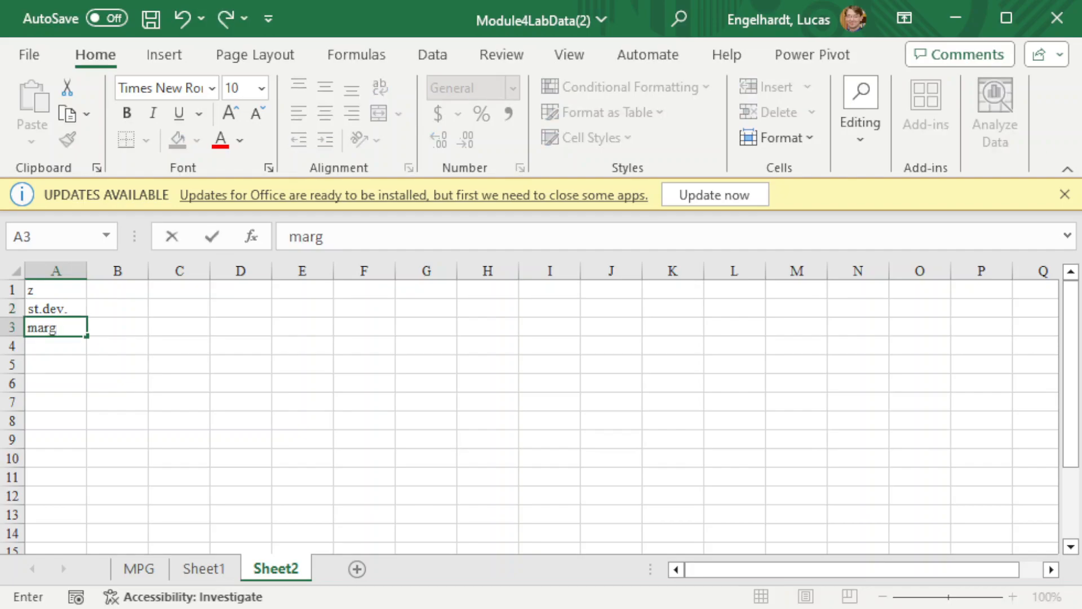
{"action": "type", "text": "in of error"}
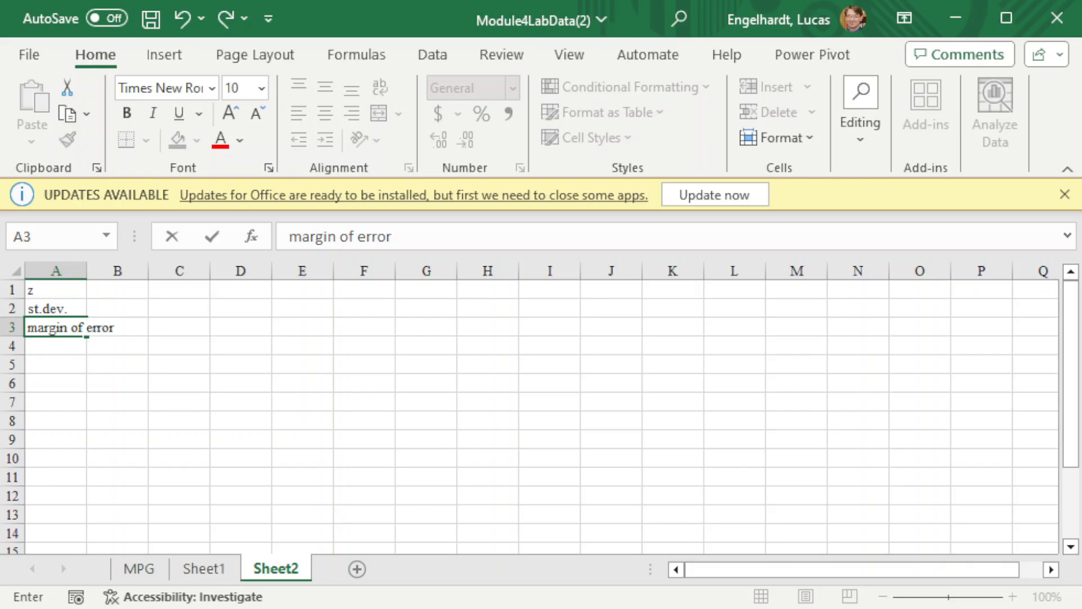
{"action": "key", "text": "Return"}
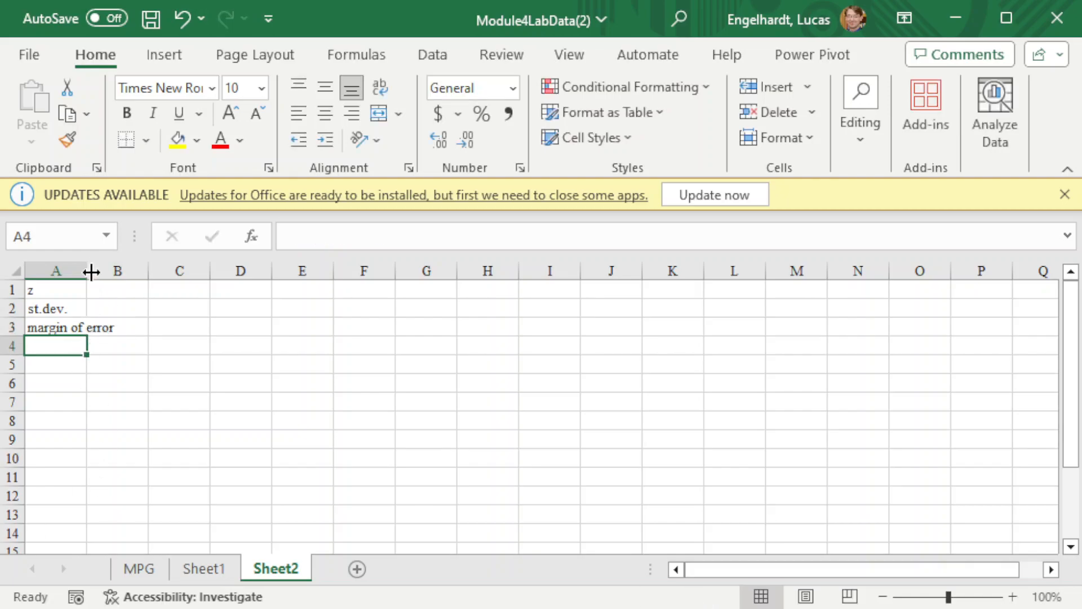
Fit column A to its text and enter the label "n" in A5.
{"action": "double_click", "coordinate": [87, 271]}
{"action": "key", "text": "Down"}
{"action": "type", "text": "n"}
{"action": "key", "text": "Return"}
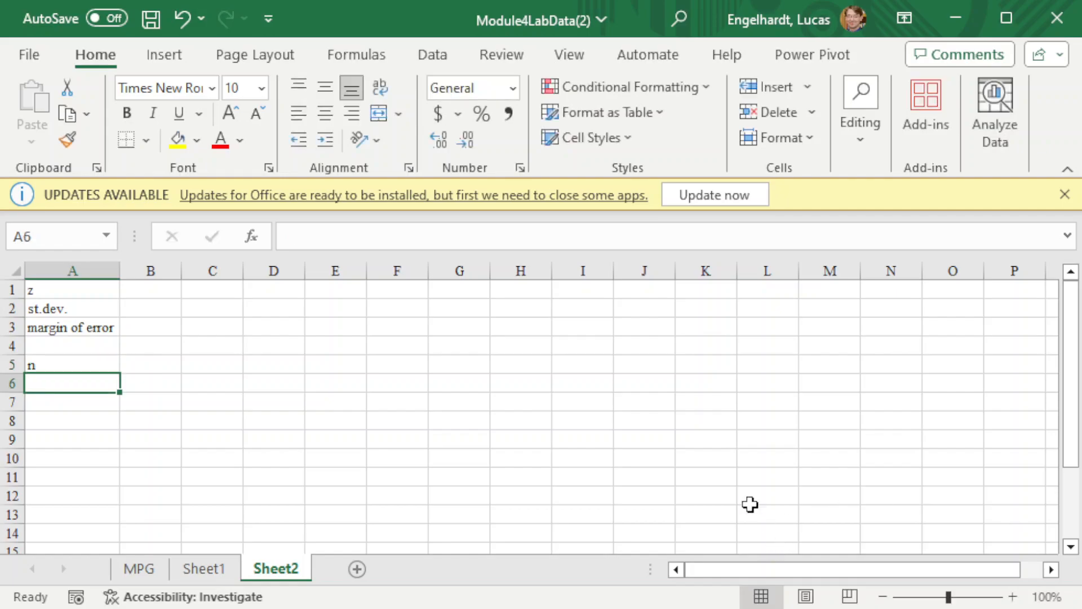
Draft the z formula in B1 as =abs(norm.inv((1-conf. level)/2,0,1)), with a text placeholder for the confidence level.
{"action": "left_click", "coordinate": [128, 290]}
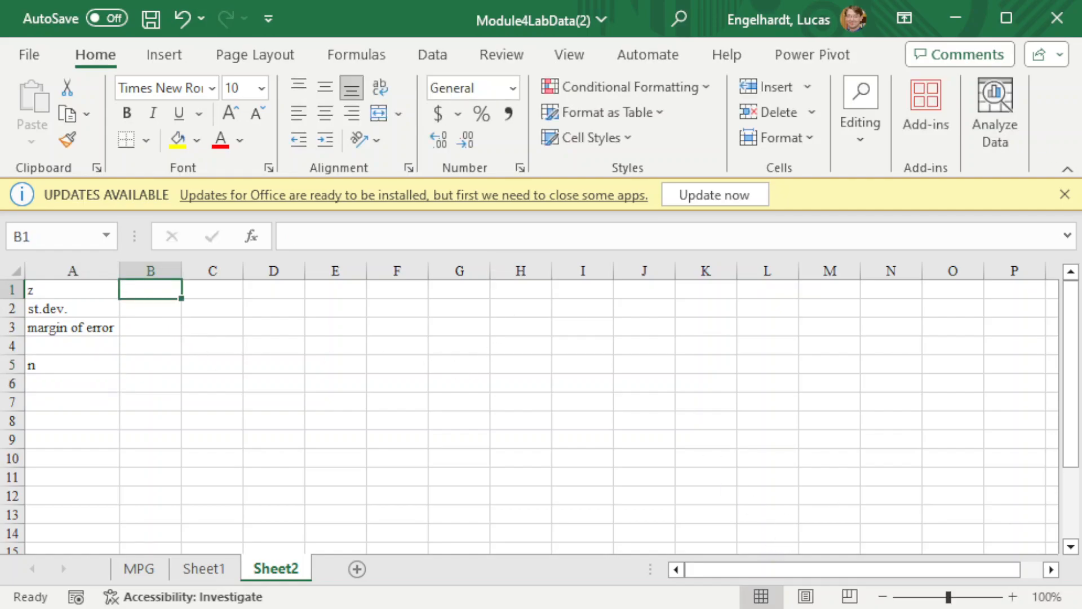
{"action": "type", "text": "="}
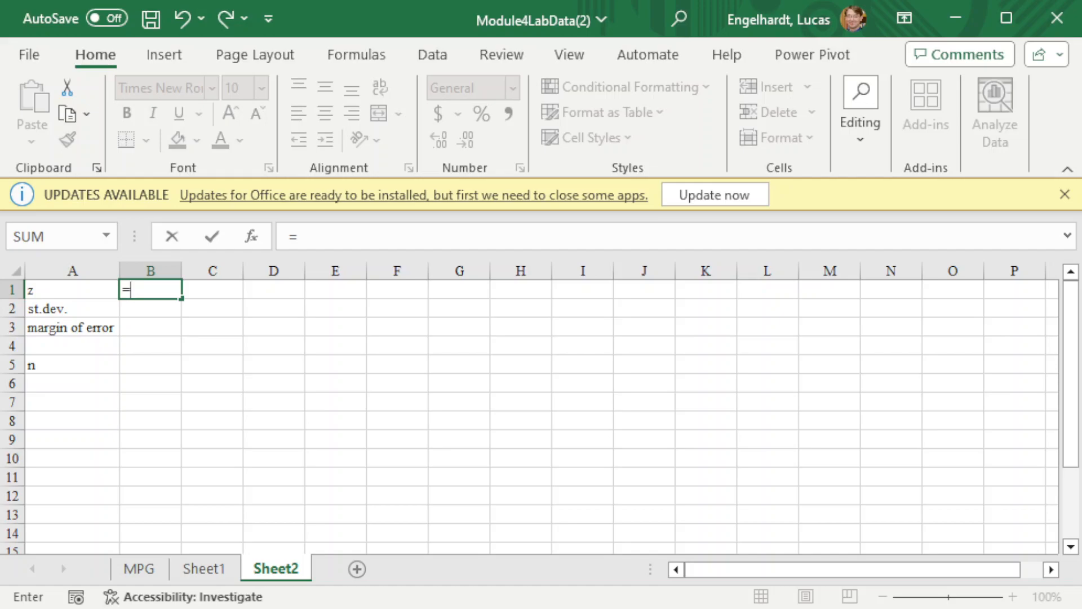
{"action": "type", "text": "ab"}
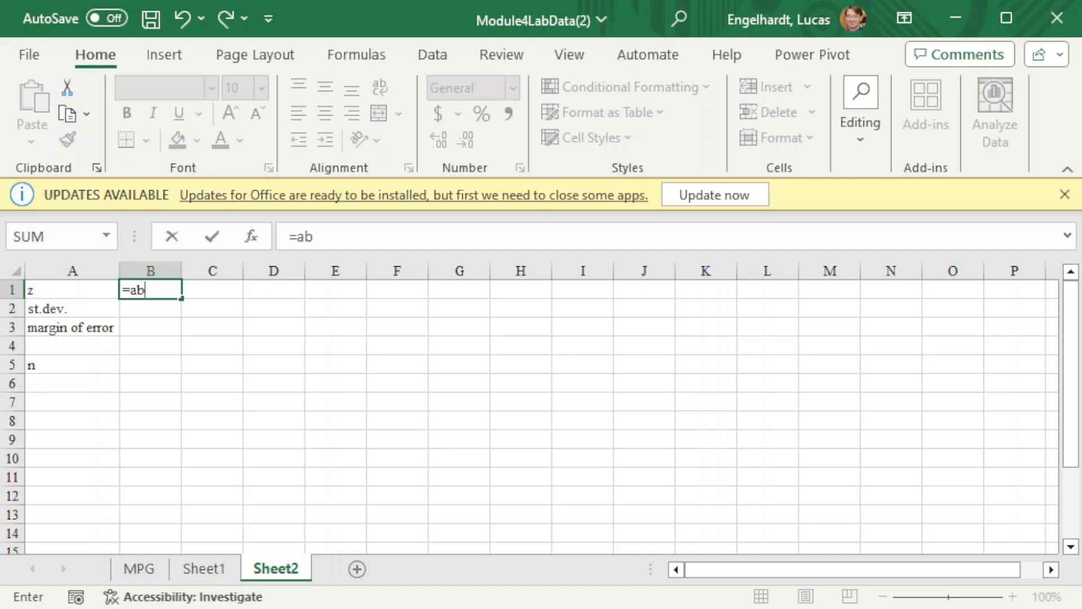
{"action": "type", "text": "s(norm.inv"}
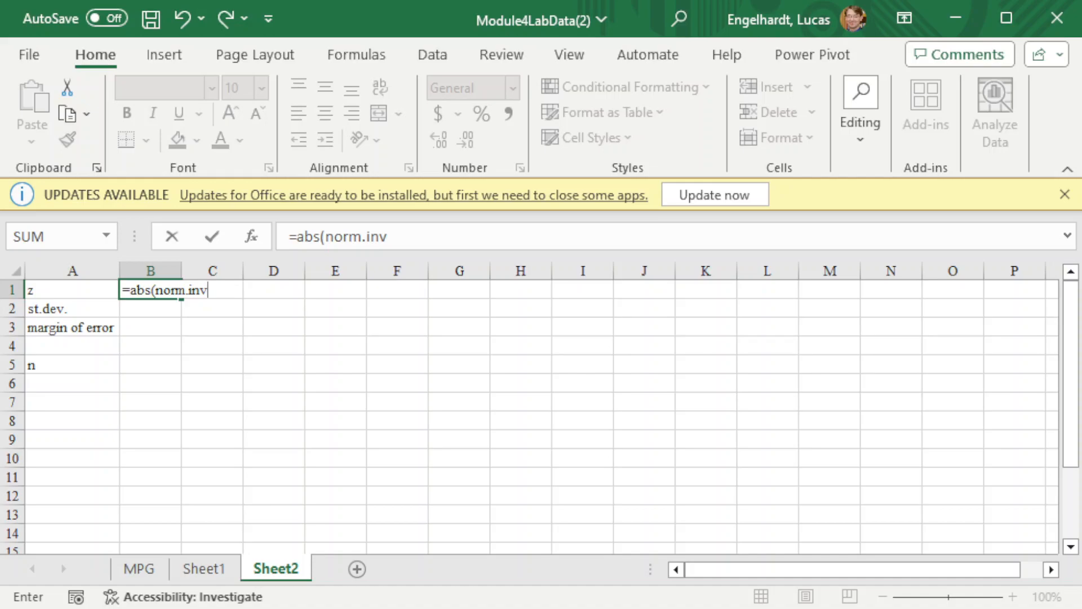
{"action": "type", "text": "(1-conf. level,"}
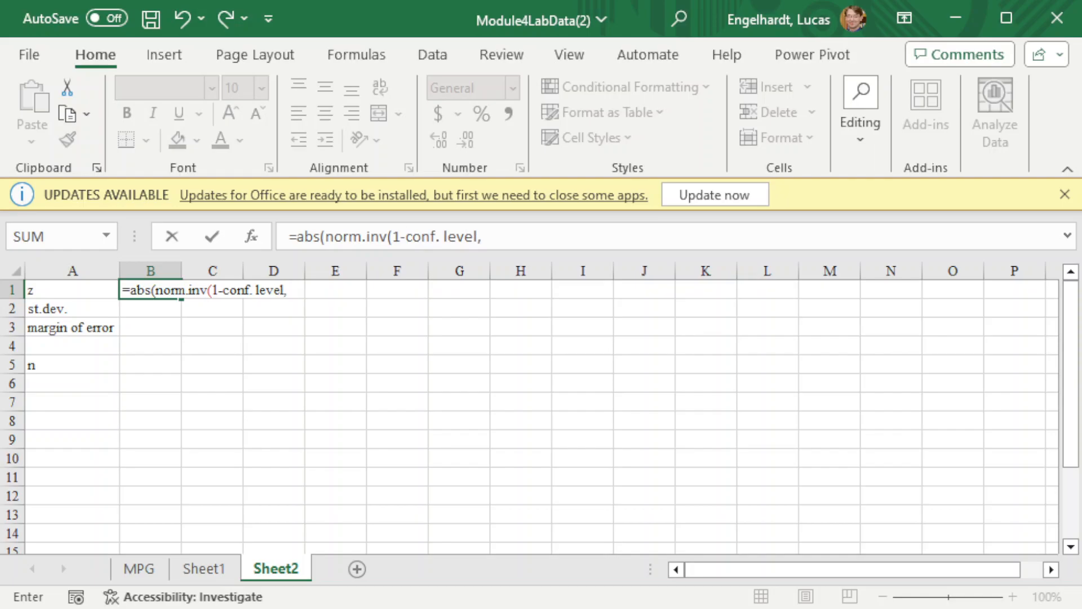
{"action": "key", "text": "BackSpace"}
{"action": "left_click", "coordinate": [388, 236]}
{"action": "key", "text": "Right"}
{"action": "type", "text": "("}
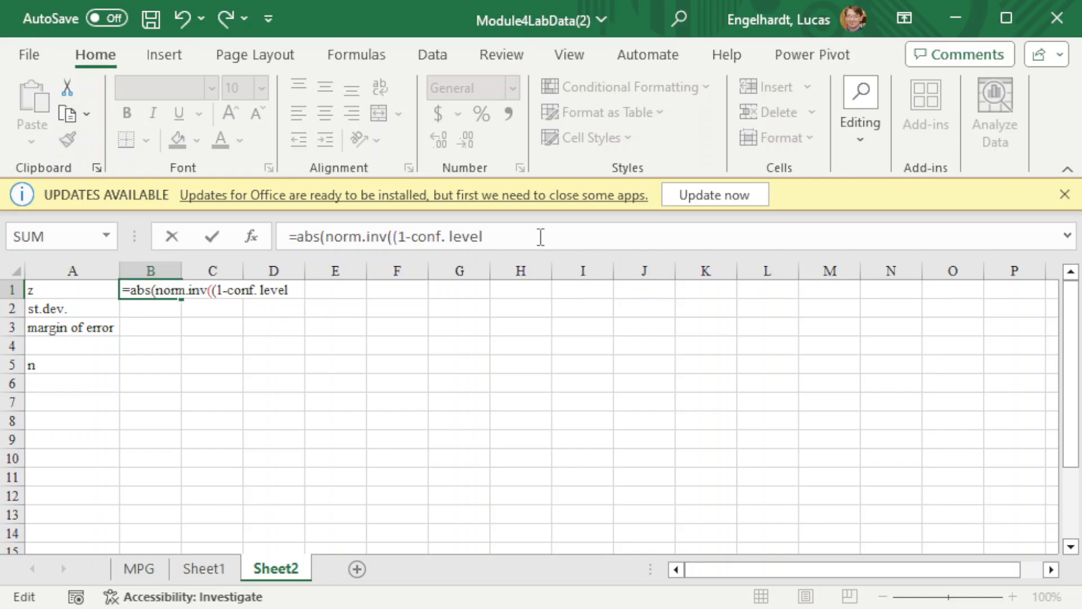
{"action": "type", "text": ")/2,0,1"}
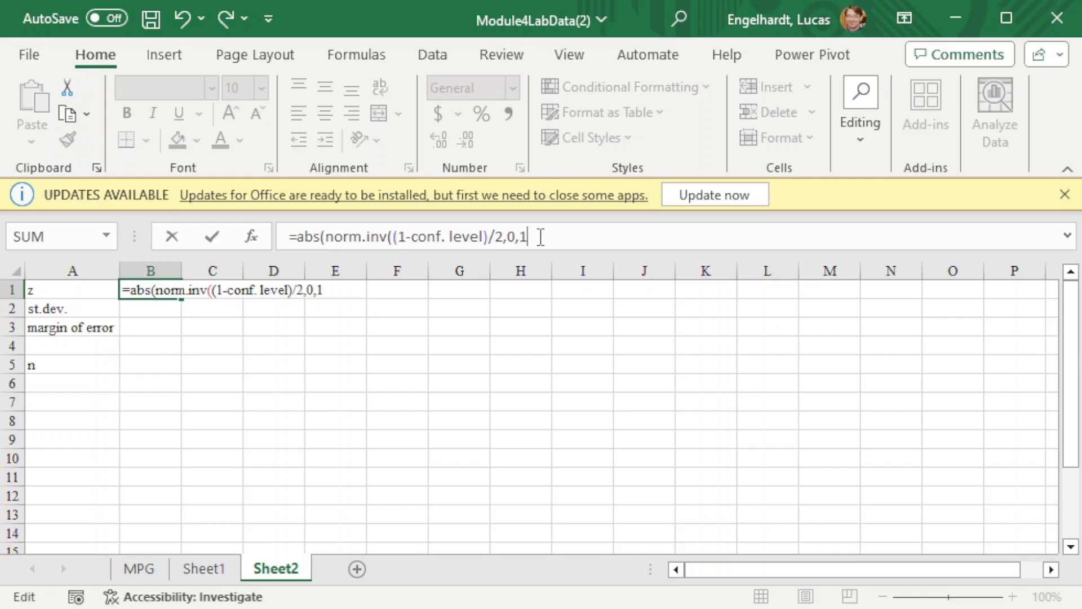
{"action": "type", "text": "))"}
Replace the "conf. level" placeholder in the B1 formula with .95 and commit the formula.
{"action": "left_click_drag", "start_coordinate": [413, 237], "coordinate": [488, 236]}
{"action": "key", "text": "shift+Left"}
{"action": "key", "text": "shift+Left"}
{"action": "key", "text": "shift+Right"}
{"action": "type", "text": ".95"}
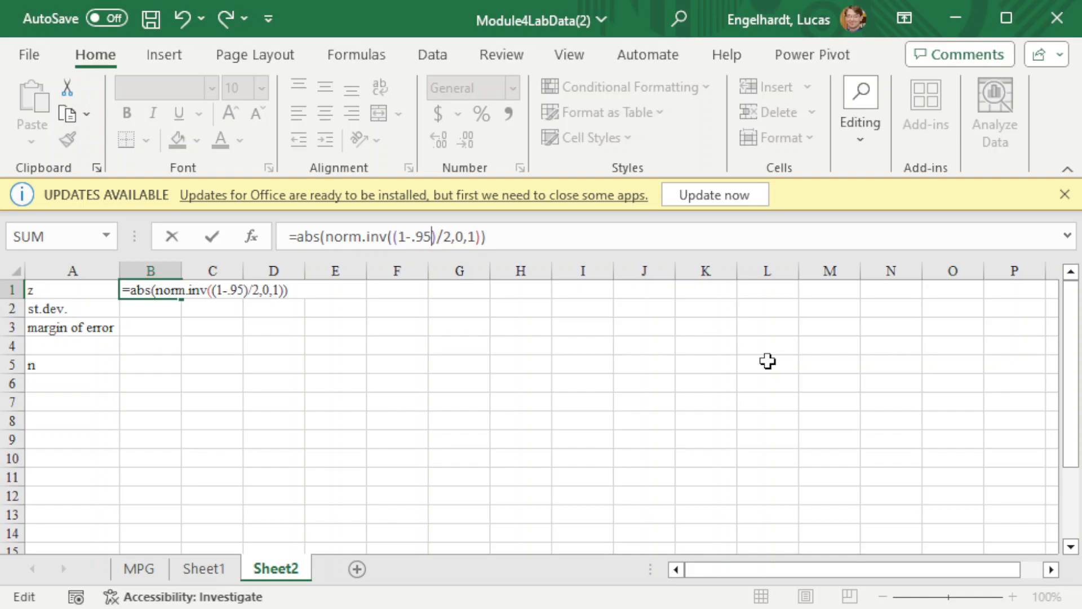
{"action": "key", "text": "Return"}
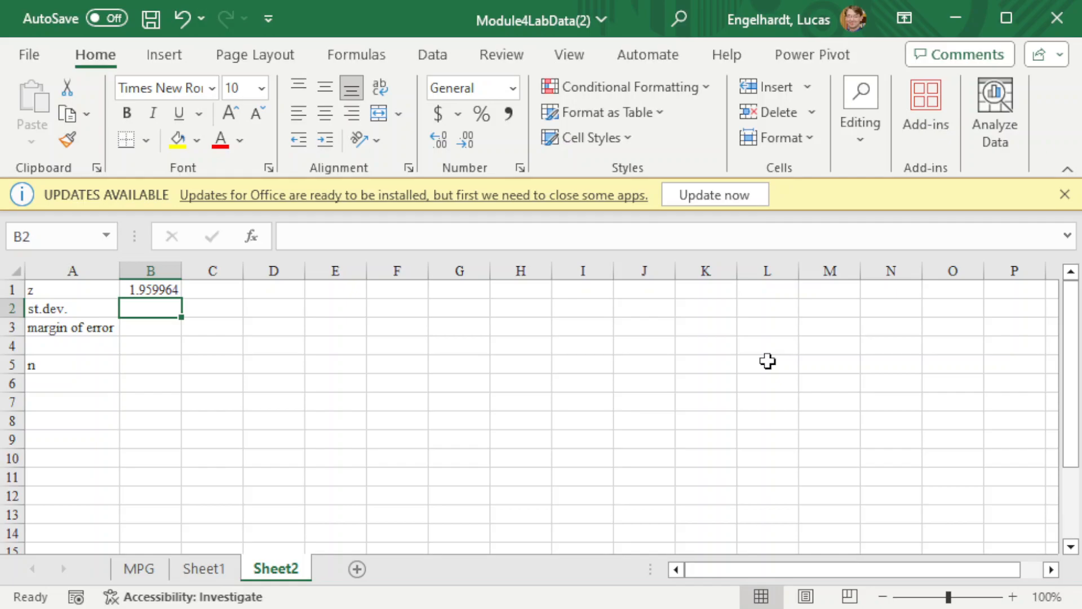
Enter the note "Based on best guess (or, for proportion, SQRT(p*(1-p)))" in B2 beside the st.dev. label.
{"action": "type", "text": "Based on best guess (or, for propor"}
{"action": "key", "text": "BackSpace"}
{"action": "type", "text": "ortion, "}
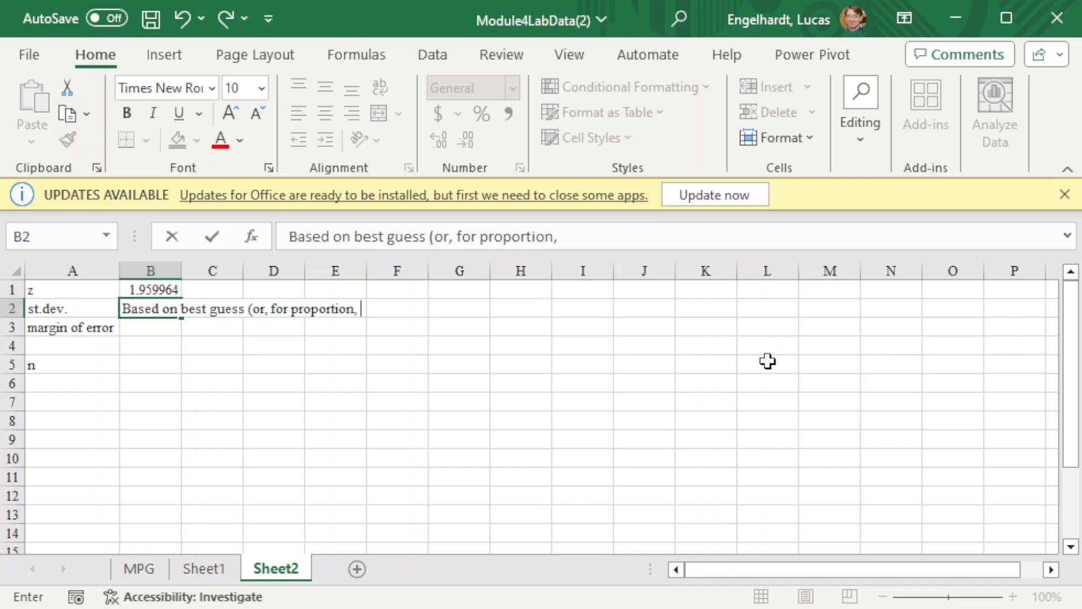
{"action": "type", "text": "SQRT(p"}
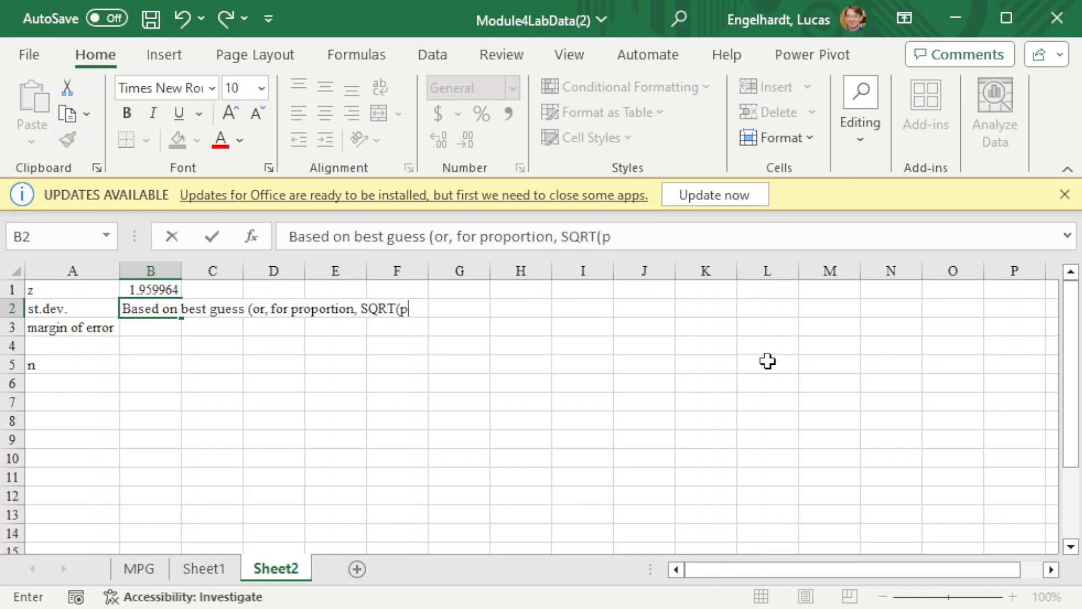
{"action": "type", "text": "*(1-p)))"}
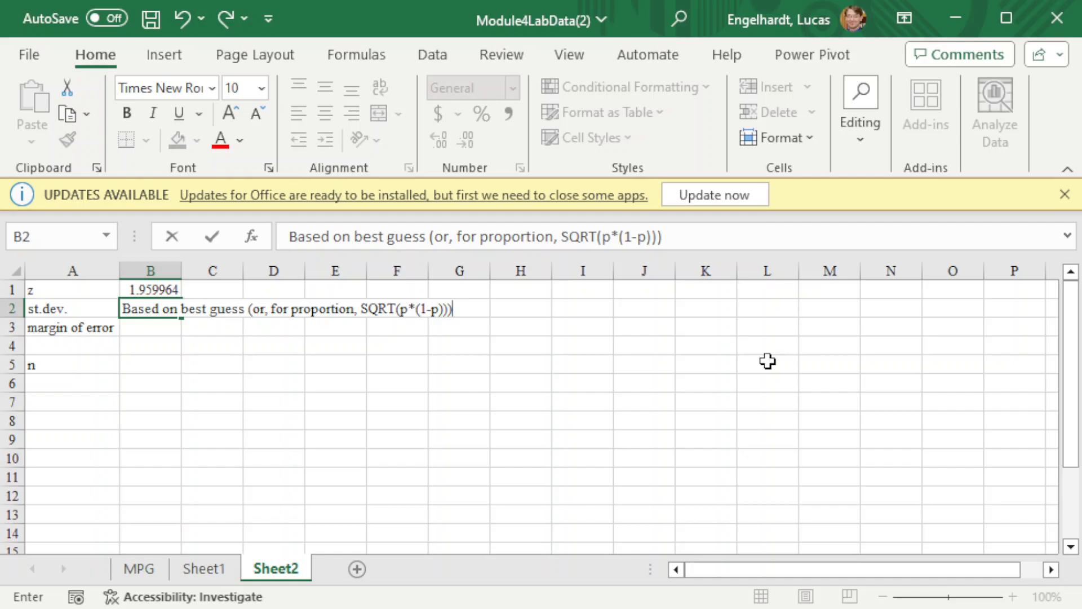
{"action": "key", "text": "Return"}
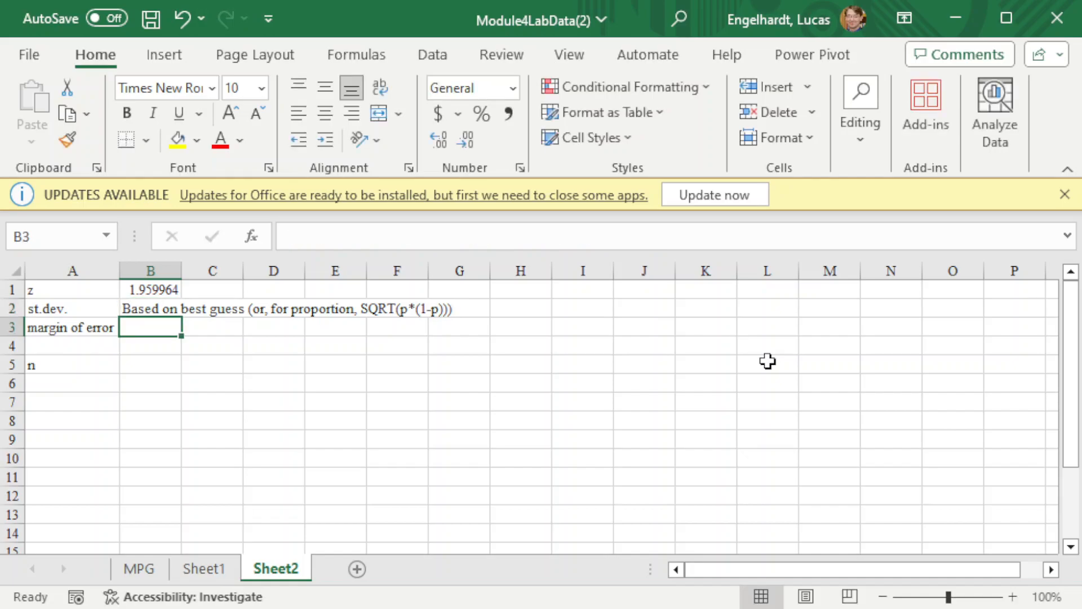
Enter the note "Based on desired margin of error" in B3.
{"action": "type", "text": "Based"}
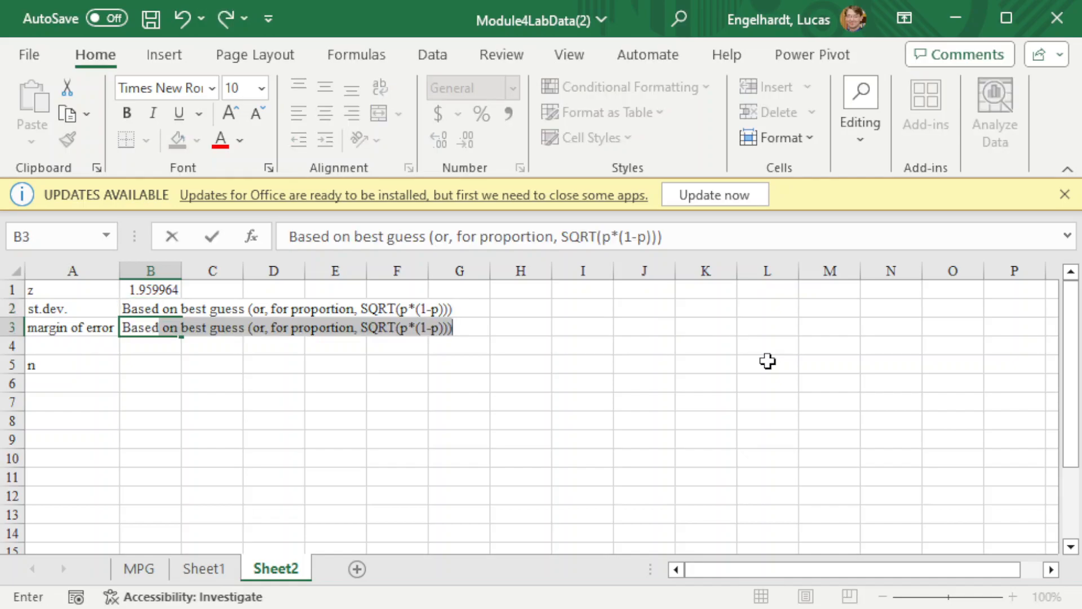
{"action": "type", "text": " on desired margin of error"}
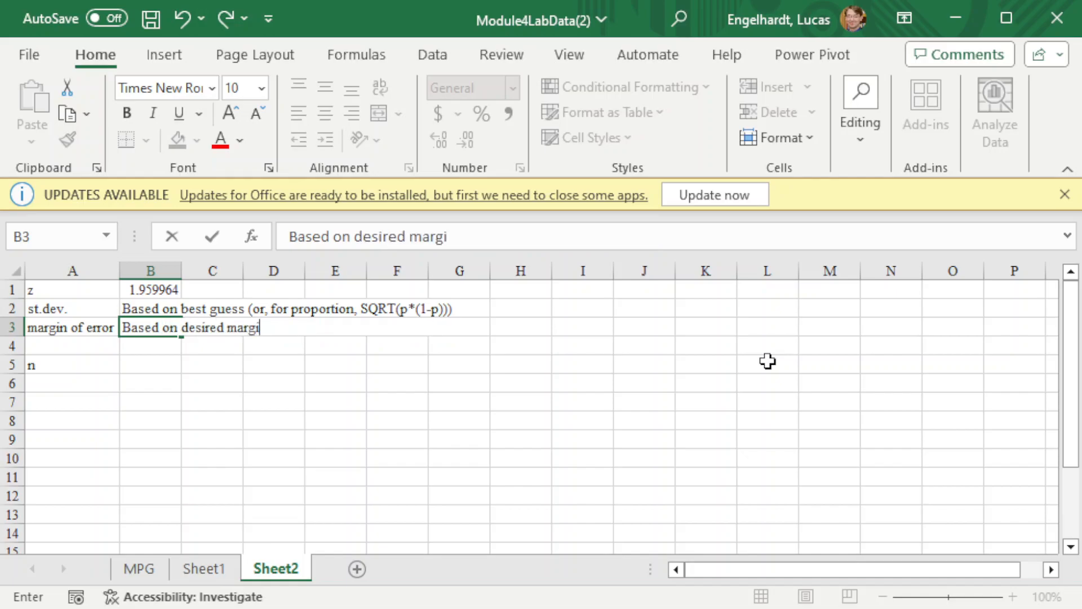
{"action": "key", "text": "Return"}
{"action": "key", "text": "Return"}
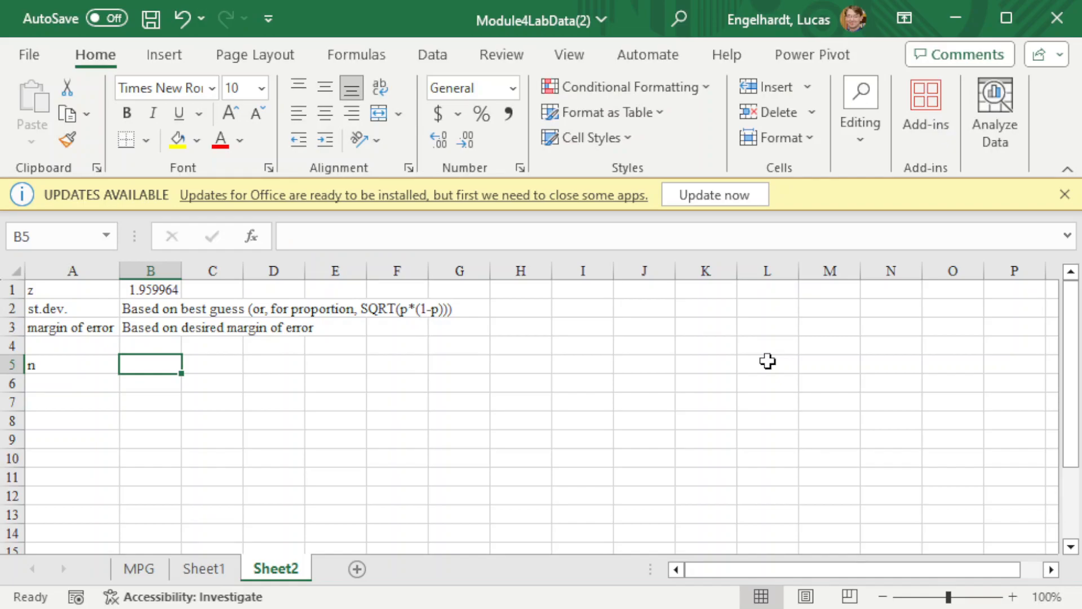
Write the sample size formula =(B1*B2/B3)^2 as plain text in B5 beside the n label.
{"action": "type", "text": "=("}
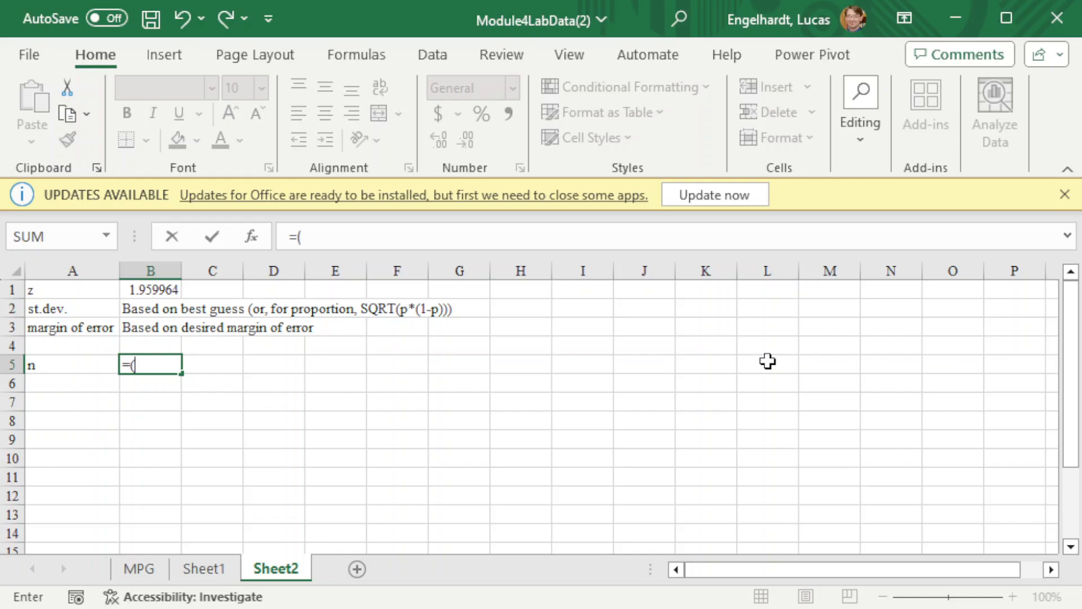
{"action": "key", "text": "BackSpace"}
{"action": "key", "text": "BackSpace"}
{"action": "type", "text": "'="}
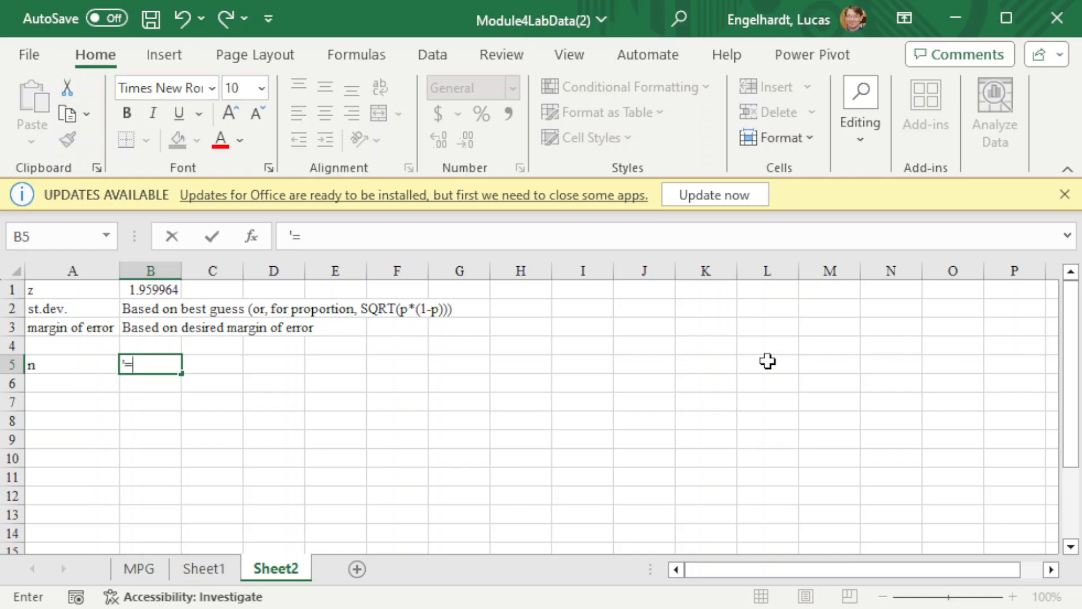
{"action": "type", "text": "(B1*B2"}
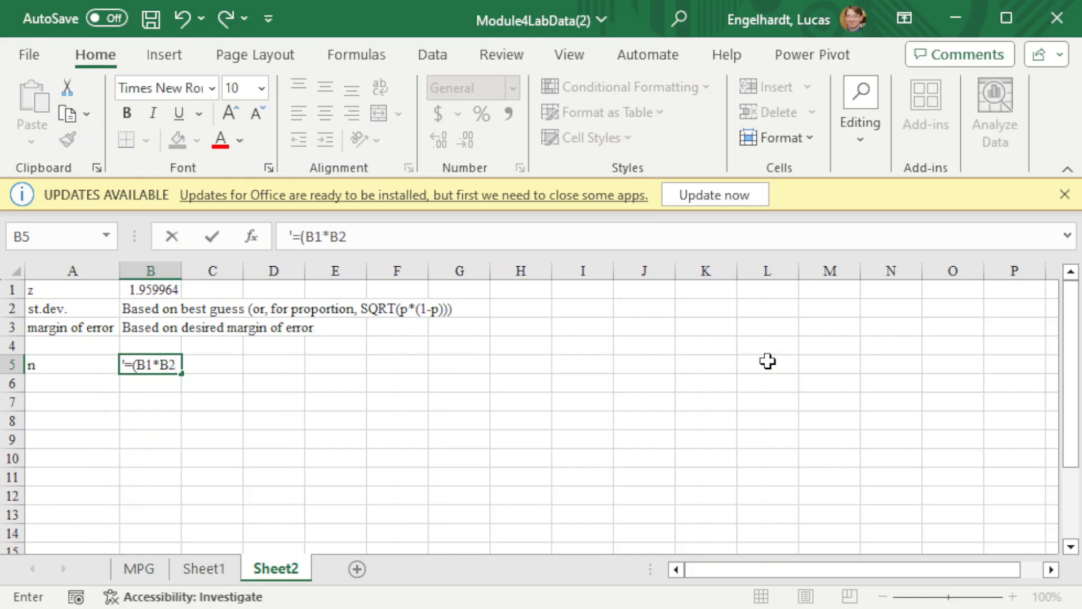
{"action": "type", "text": "/B3)^2"}
{"action": "key", "text": "Return"}
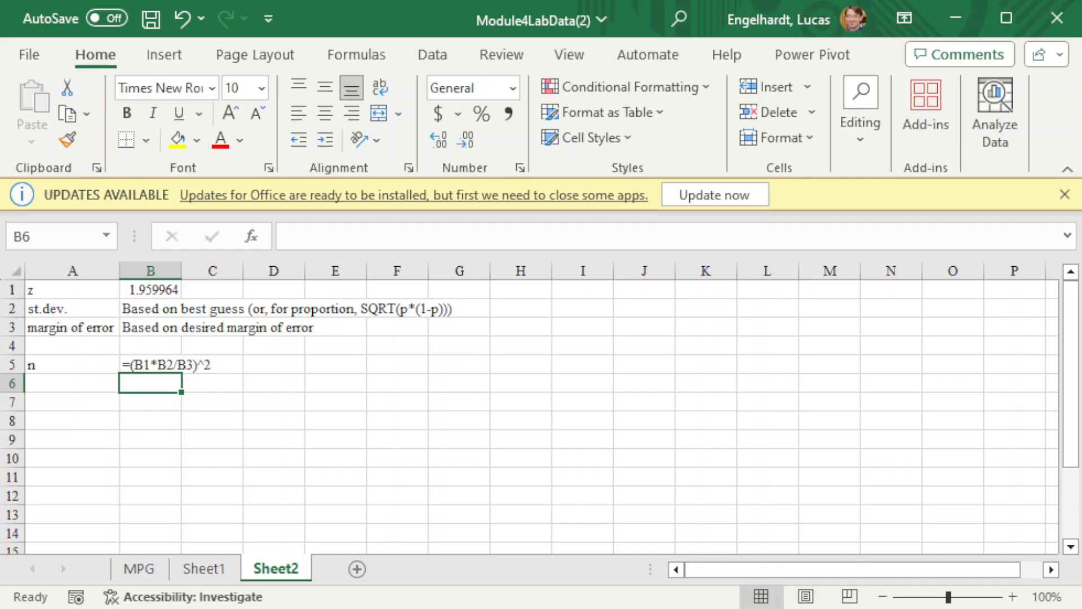
Set the margin of error in B3 to .01, replacing the note.
{"action": "left_click", "coordinate": [151, 327]}
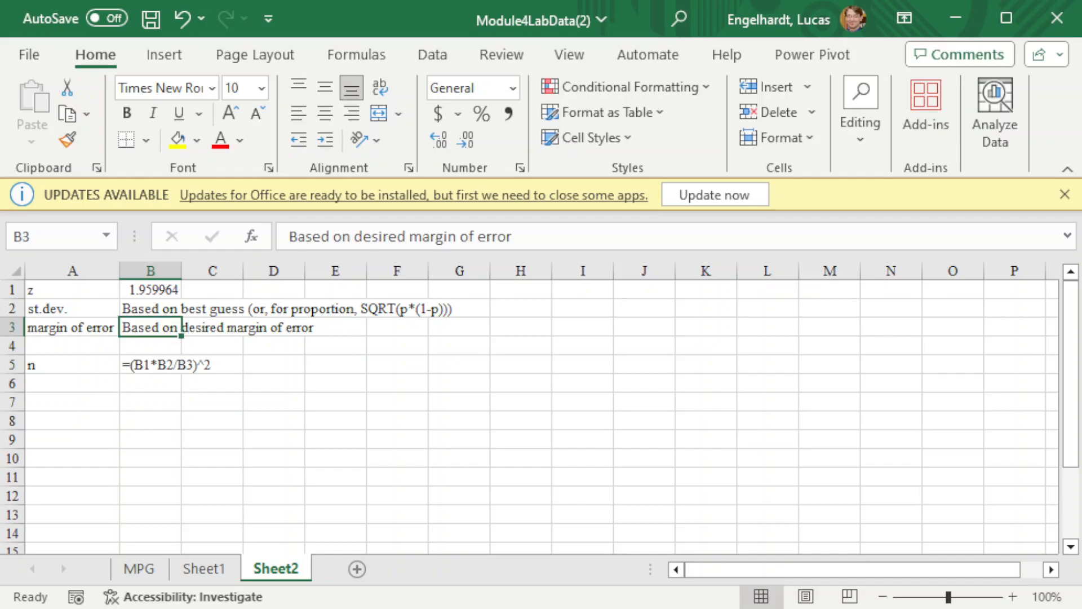
{"action": "type", "text": ".01"}
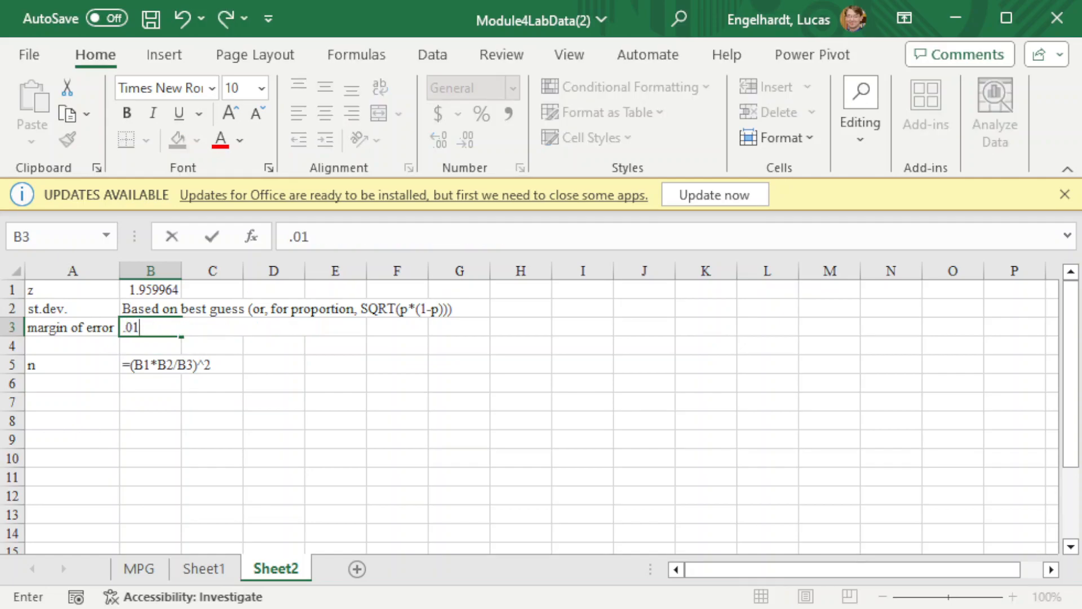
{"action": "key", "text": "Return"}
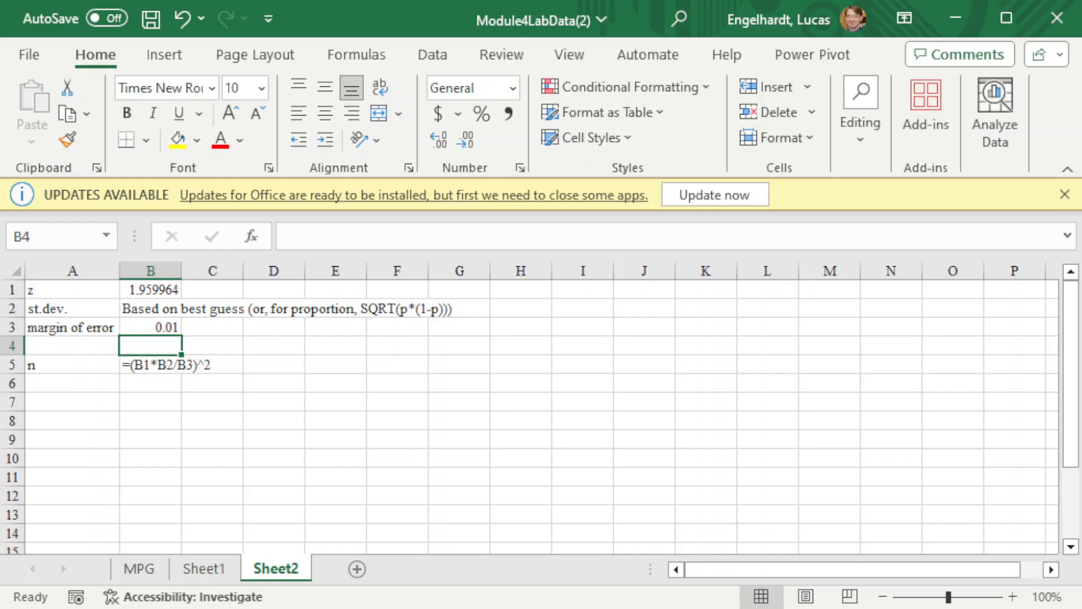
Strip the explanatory text and extra closing parenthesis from B2 and turn it into the formula =SQRT(p*(1-p)).
{"action": "left_click", "coordinate": [150, 308]}
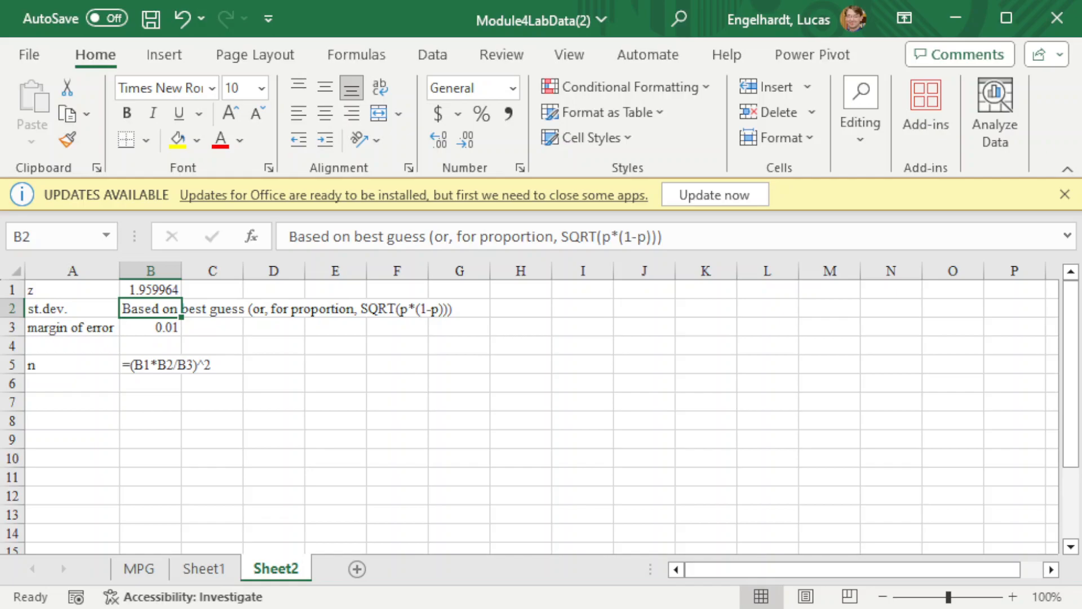
{"action": "left_click_drag", "start_coordinate": [561, 236], "coordinate": [110, 264]}
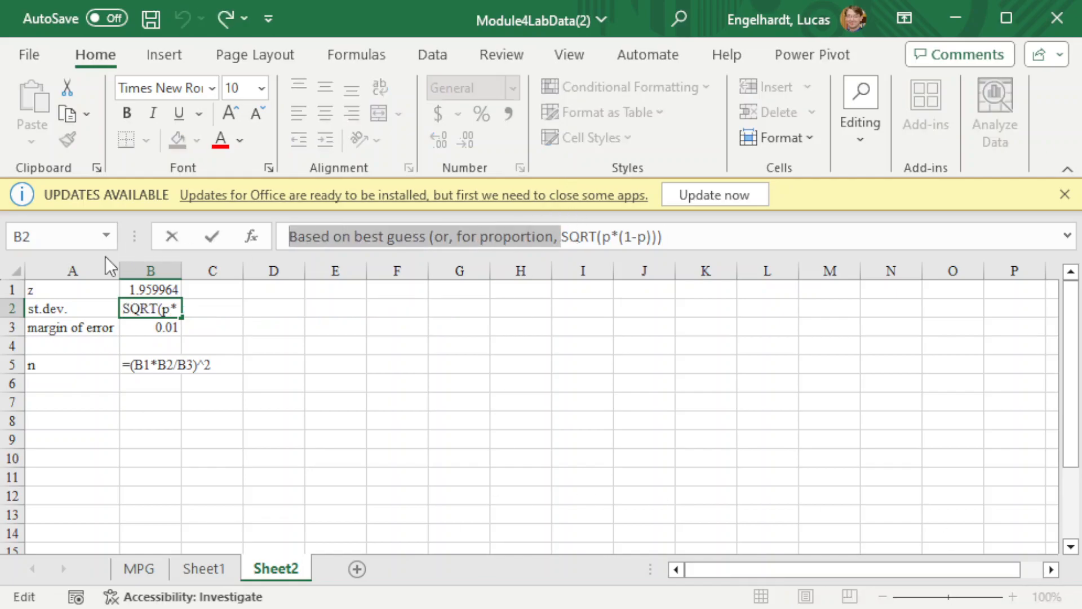
{"action": "key", "text": "BackSpace"}
{"action": "type", "text": "="}
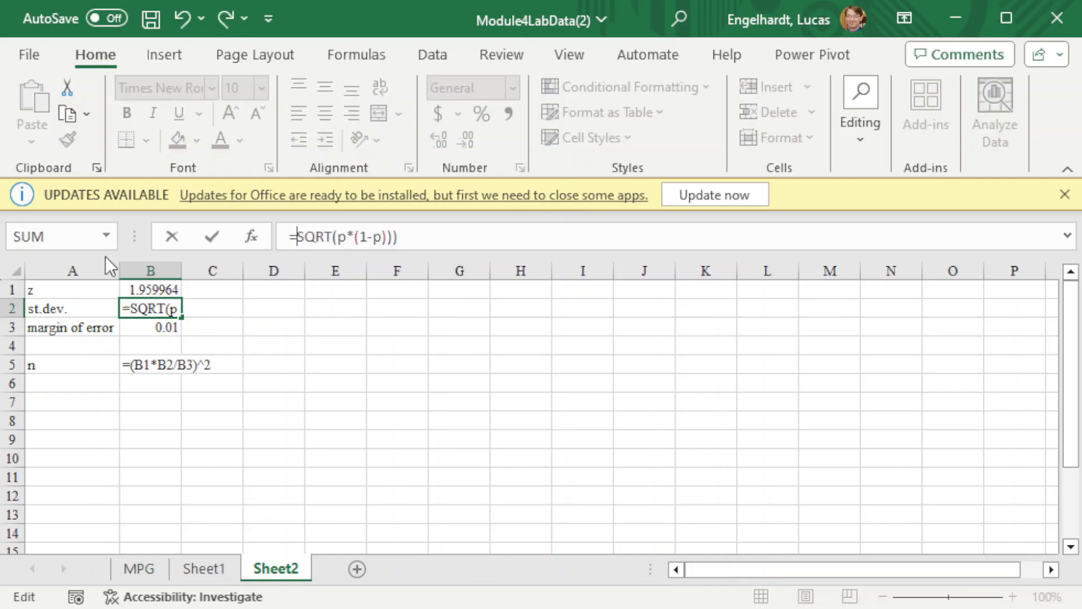
{"action": "left_click", "coordinate": [435, 239]}
{"action": "key", "text": "BackSpace"}
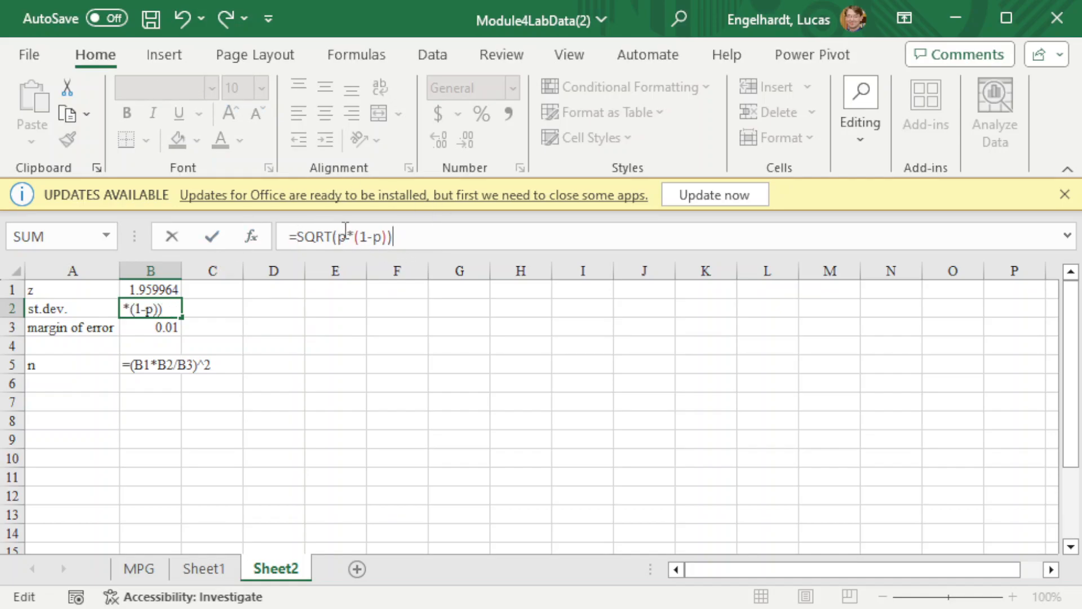
Replace both p placeholders in the B2 standard deviation formula with .1 and commit =SQRT(.1*(1-.1)).
{"action": "key", "text": "shift+Left"}
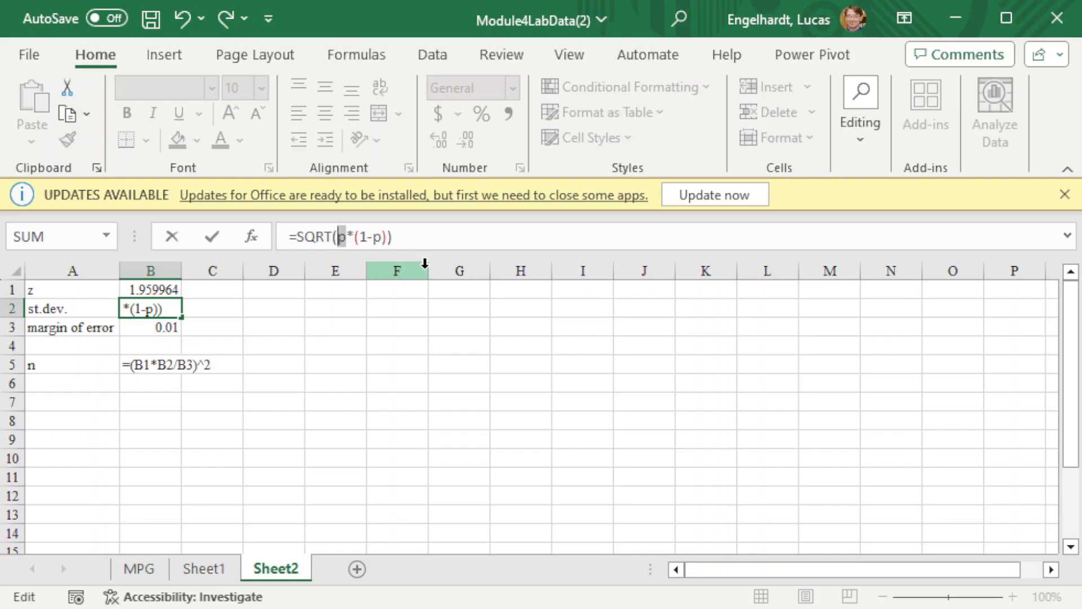
{"action": "type", "text": ".21"}
{"action": "key", "text": "BackSpace"}
{"action": "key", "text": "BackSpace"}
{"action": "type", "text": "2"}
{"action": "key", "text": "BackSpace"}
{"action": "type", "text": "1"}
{"action": "key", "text": "Right"}
{"action": "key", "text": "Right"}
{"action": "key", "text": "Right"}
{"action": "key", "text": "Right"}
{"action": "key", "text": "Right"}
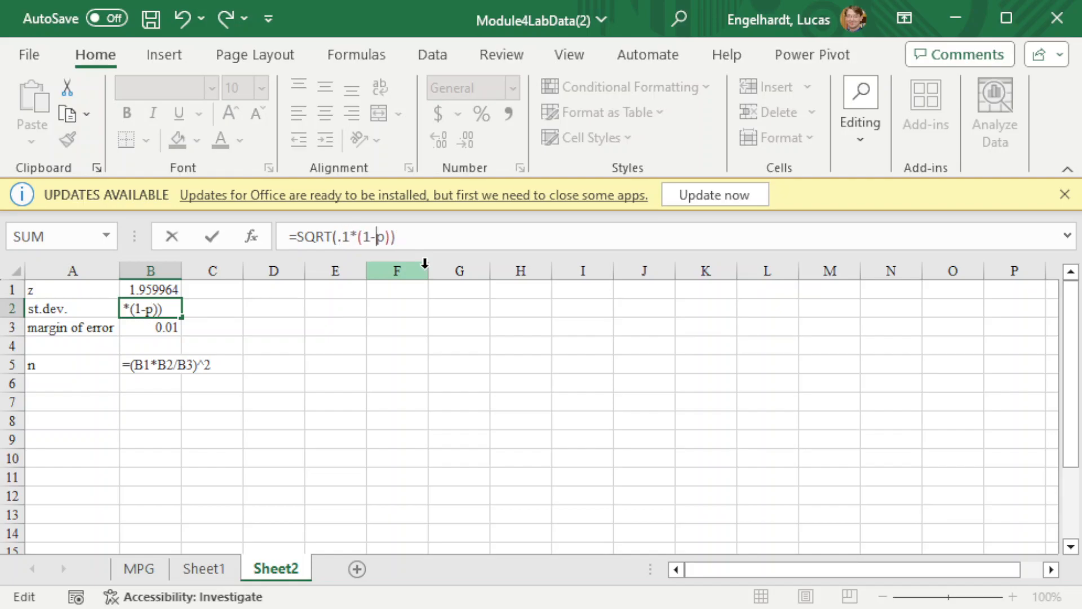
{"action": "key", "text": "shift+Left"}
{"action": "type", "text": ".1"}
{"action": "key", "text": "Return"}
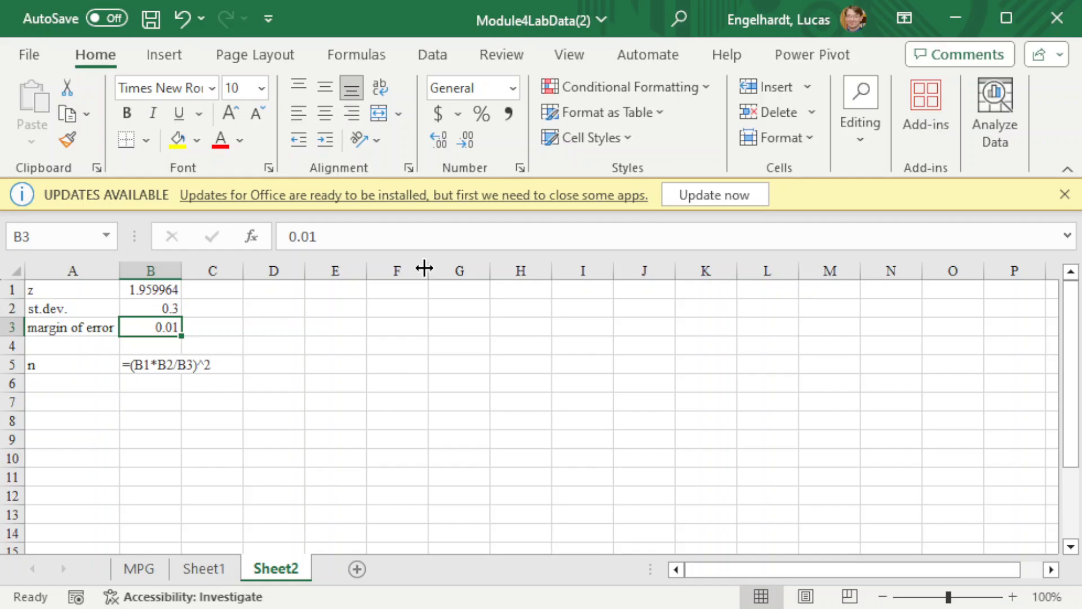
Convert the text in B5 into the live formula =(B1*B2/B3)^2 to calculate the required sample size.
{"action": "key", "text": "Up"}
{"action": "key", "text": "Up"}
{"action": "key", "text": "Down"}
{"action": "key", "text": "Down"}
{"action": "key", "text": "Up"}
{"action": "key", "text": "Up"}
{"action": "key", "text": "Down"}
{"action": "key", "text": "Down"}
{"action": "key", "text": "Down"}
{"action": "key", "text": "Down"}
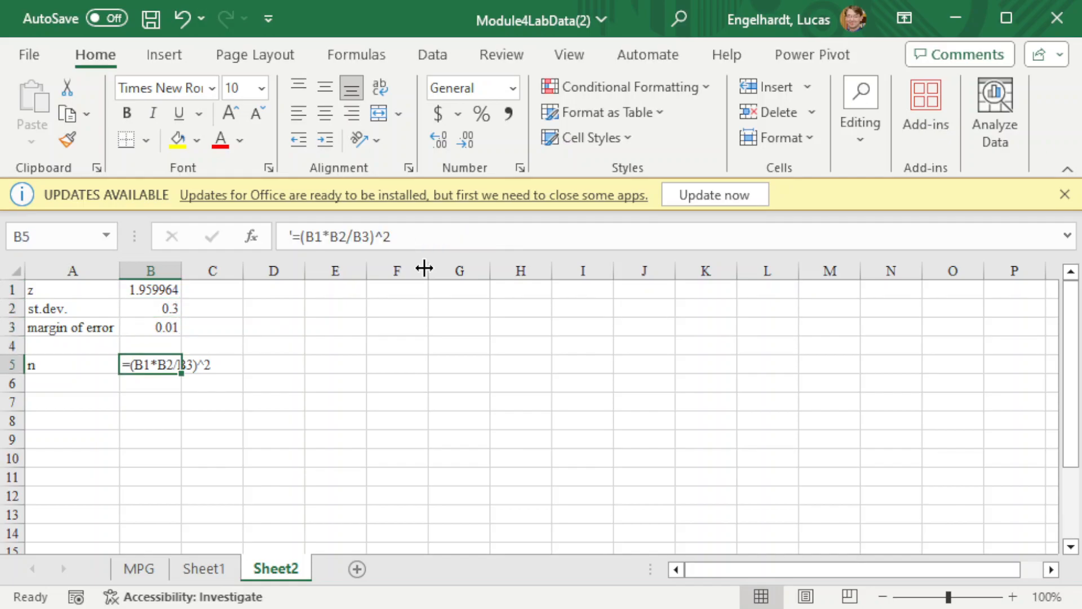
{"action": "left_click", "coordinate": [293, 237]}
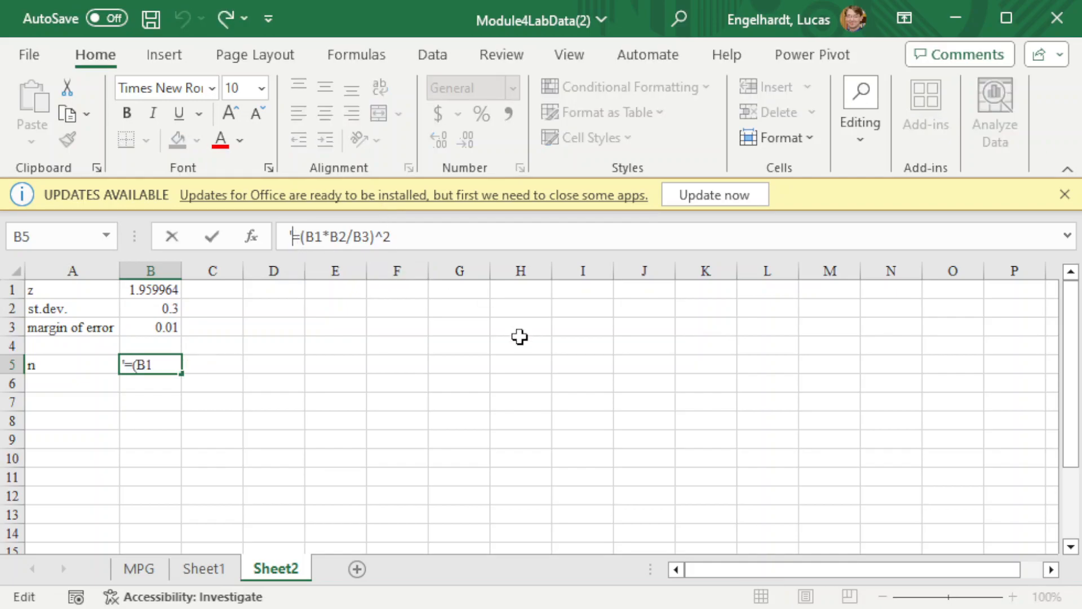
{"action": "key", "text": "BackSpace"}
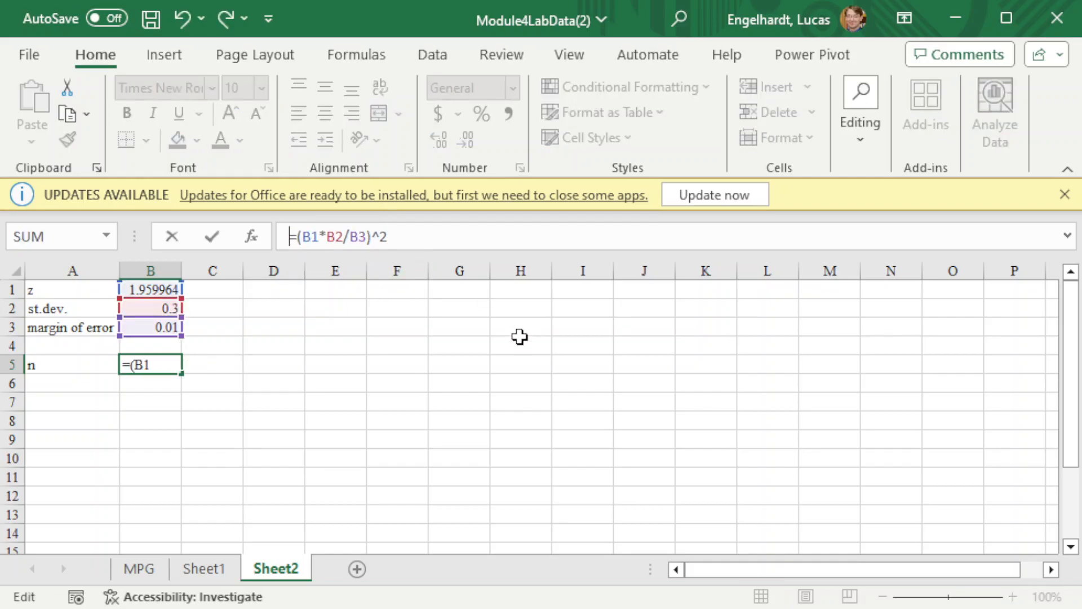
{"action": "key", "text": "Return"}
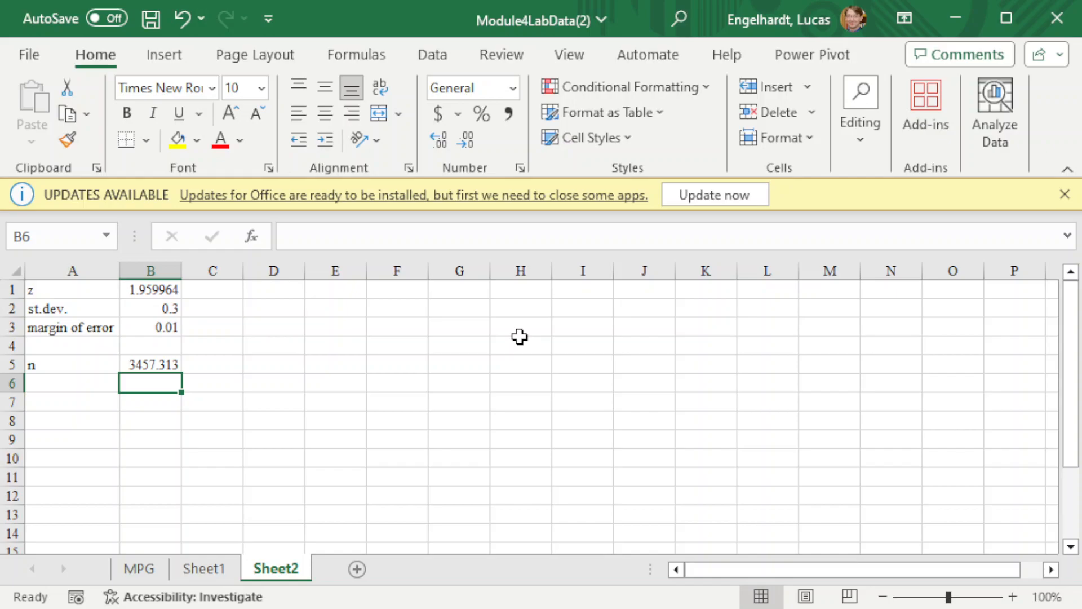
{"action": "key", "text": "Up"}
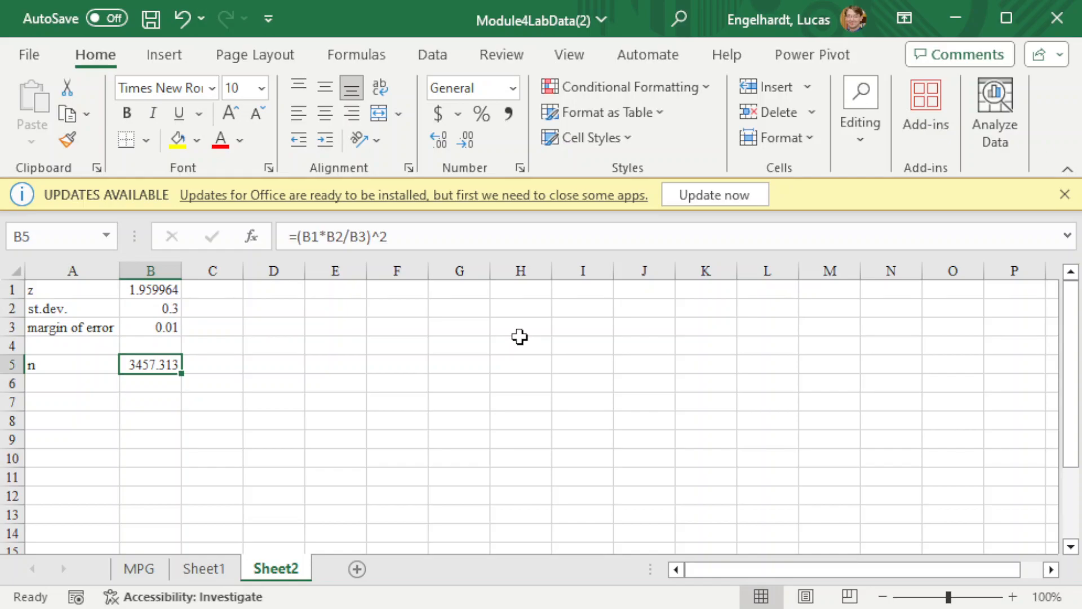
Wrap the sample size formula in B5 in ROUNDUP with 0 digits, giving =ROUNDUP((B1*B2/B3)^2,0).
{"action": "left_click", "coordinate": [303, 236]}
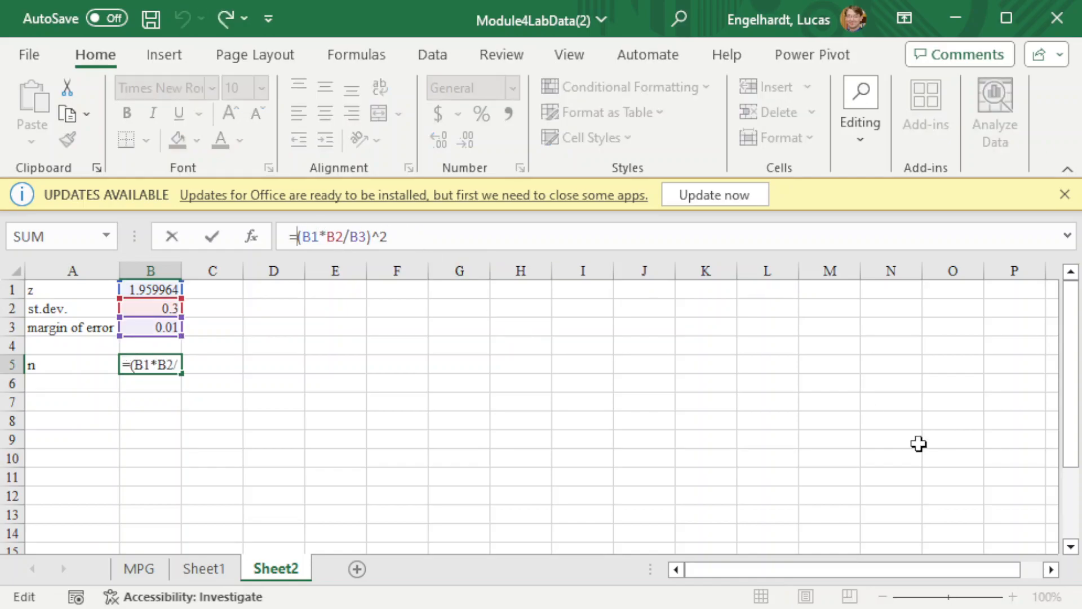
{"action": "type", "text": "roundup("}
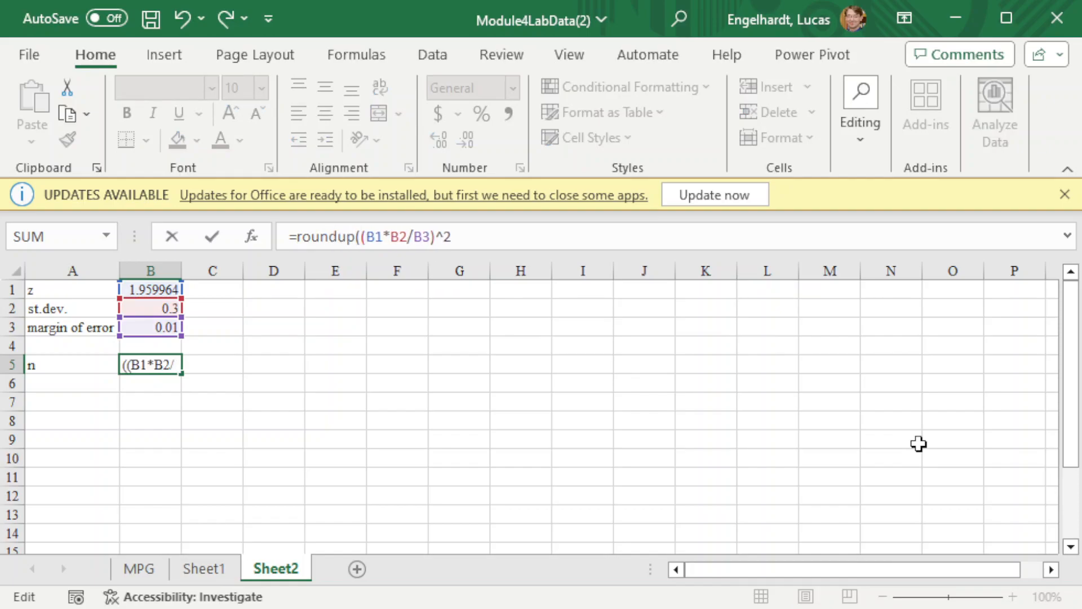
{"action": "key", "text": "End"}
{"action": "type", "text": ",0)"}
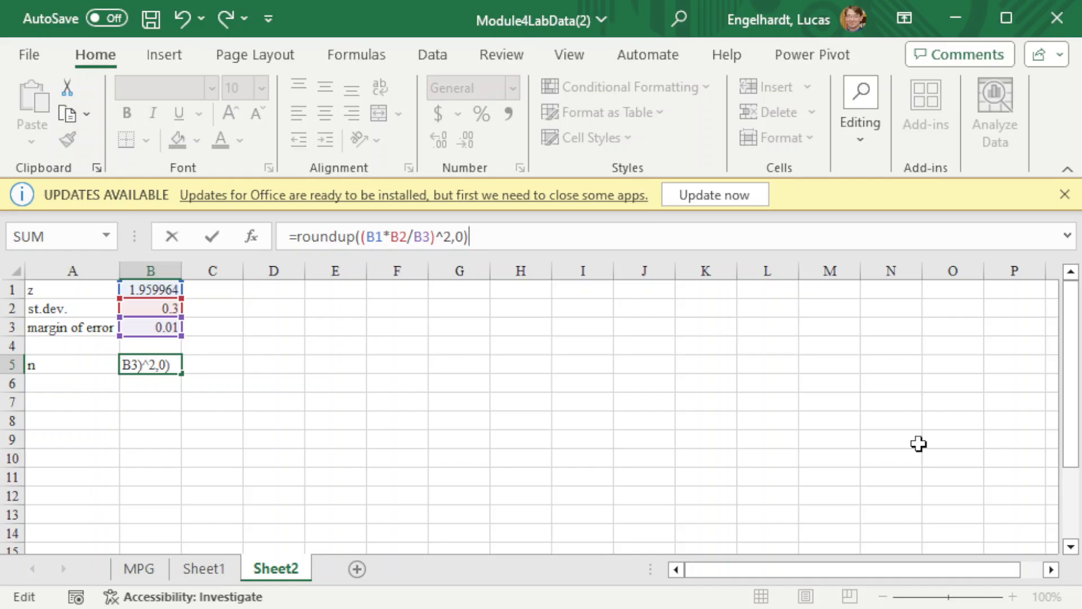
{"action": "key", "text": "Return"}
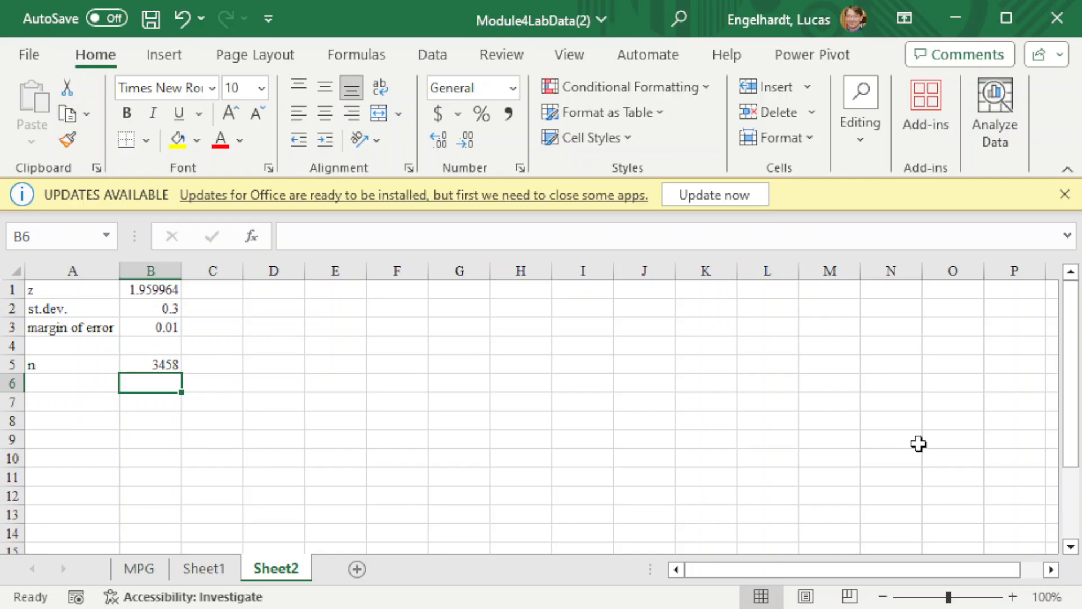
Try margins of error of .1 and .001 in B3, and set it back to .01.
{"action": "key", "text": "Up"}
{"action": "key", "text": "Up"}
{"action": "key", "text": "Up"}
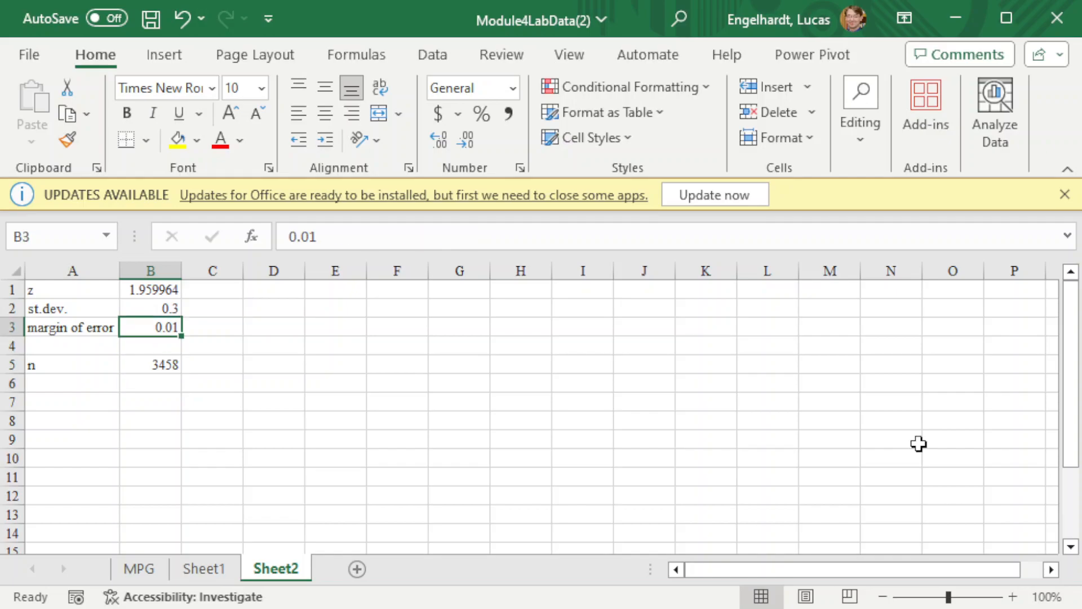
{"action": "type", "text": ".1"}
{"action": "key", "text": "Return"}
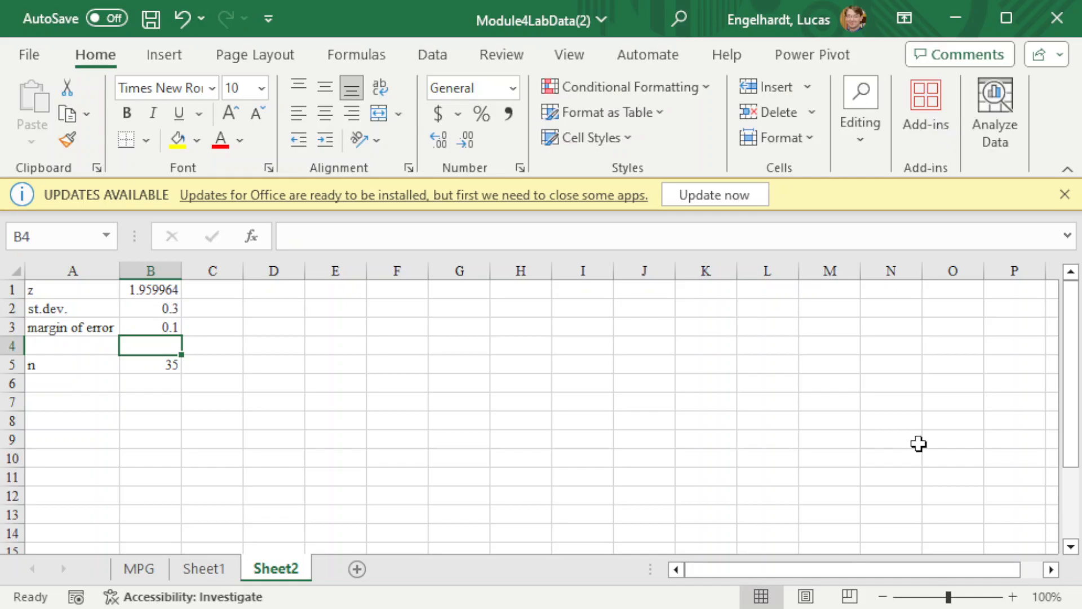
{"action": "key", "text": "Up"}
{"action": "type", "text": ".001"}
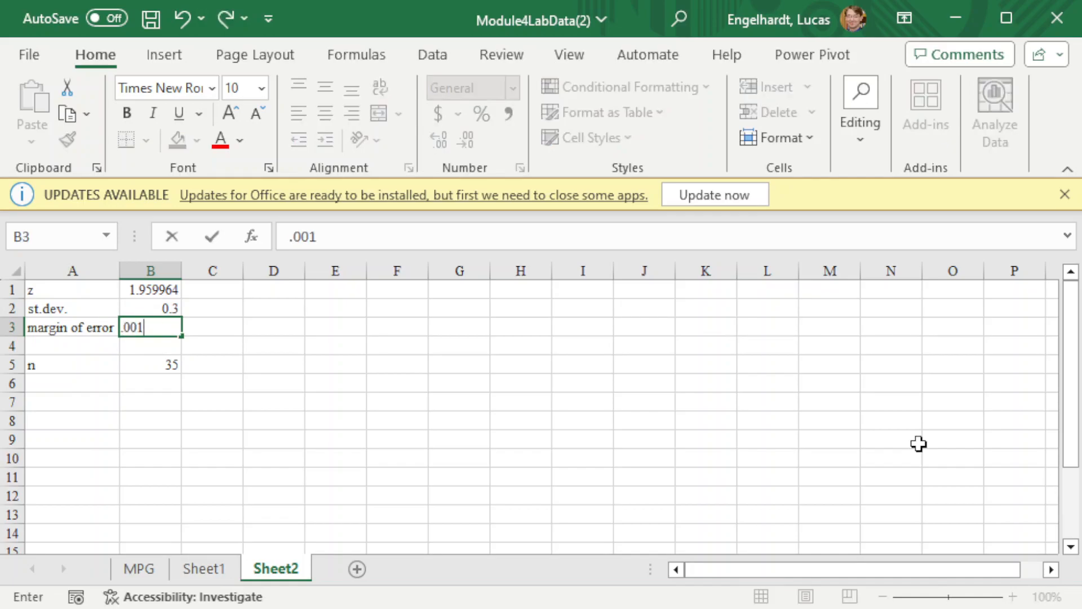
{"action": "key", "text": "Return"}
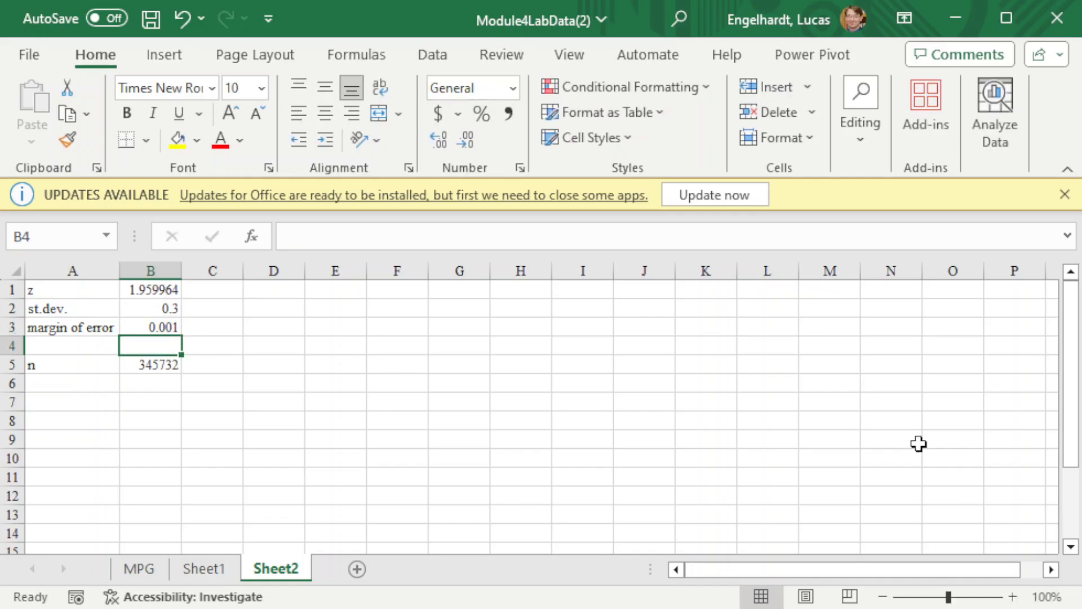
{"action": "key", "text": "Up"}
{"action": "type", "text": ".01"}
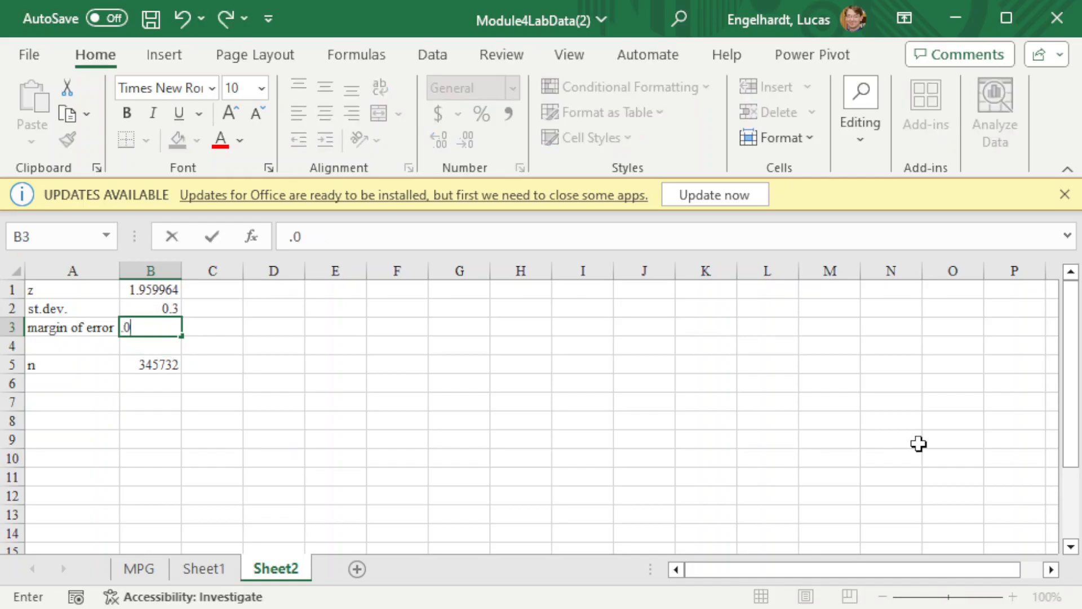
{"action": "key", "text": "Return"}
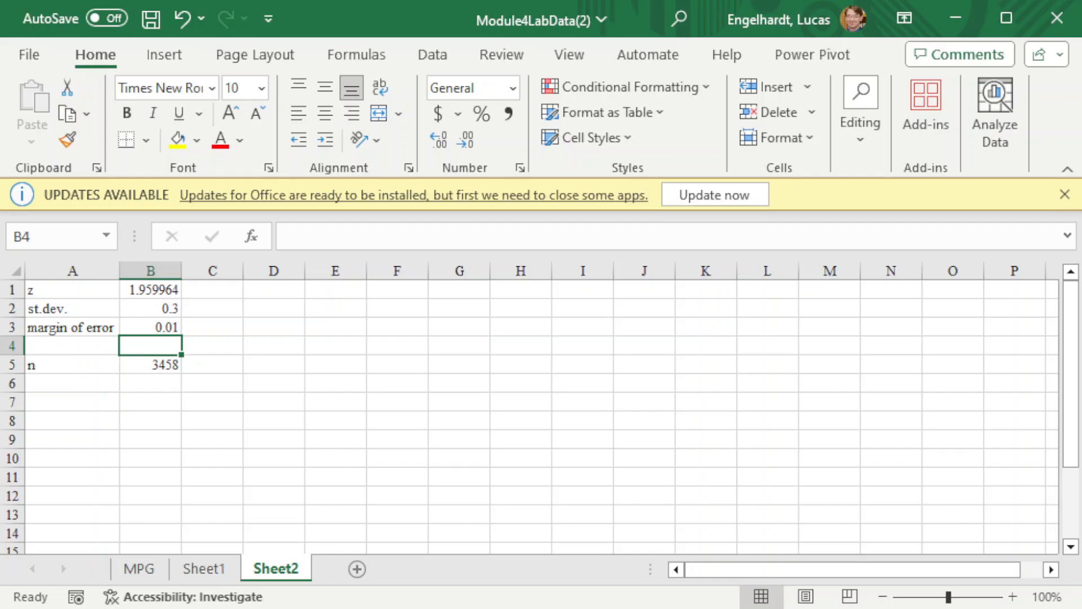
Change the B1 formula to T.INV with n-1 degrees of freedom and store it as the text =ABS(t.INV((1-0.95)/2,n-1)).
{"action": "left_click", "coordinate": [130, 291]}
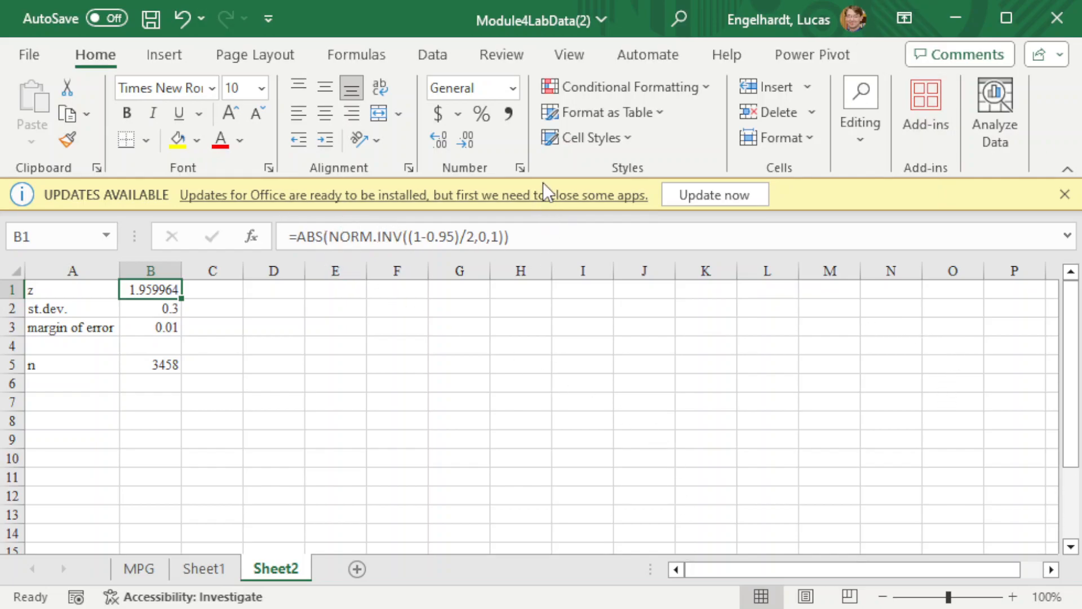
{"action": "left_click_drag", "start_coordinate": [329, 237], "coordinate": [380, 236]}
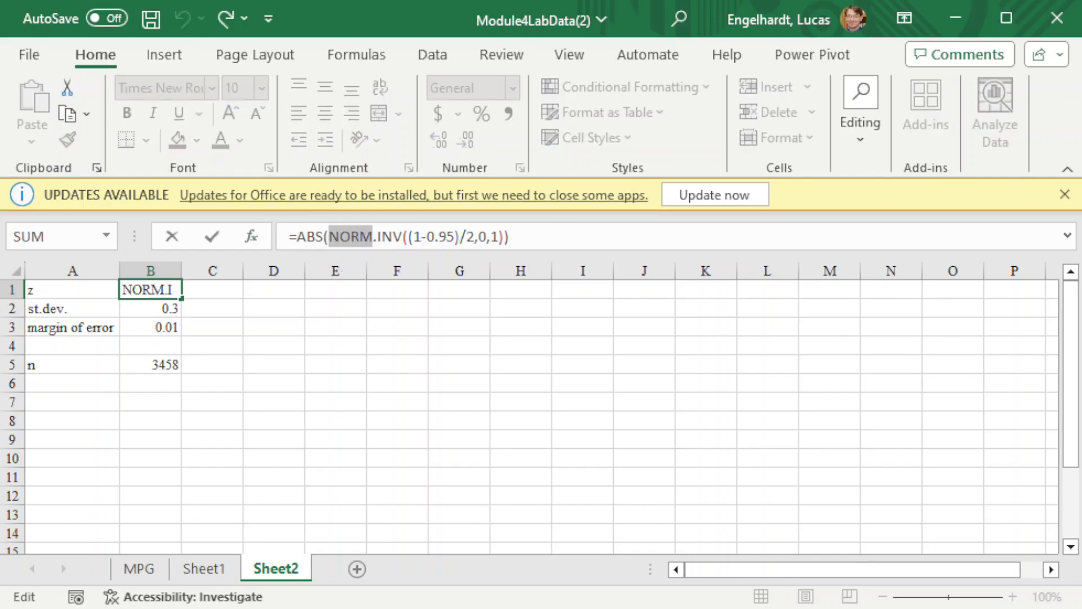
{"action": "type", "text": "t."}
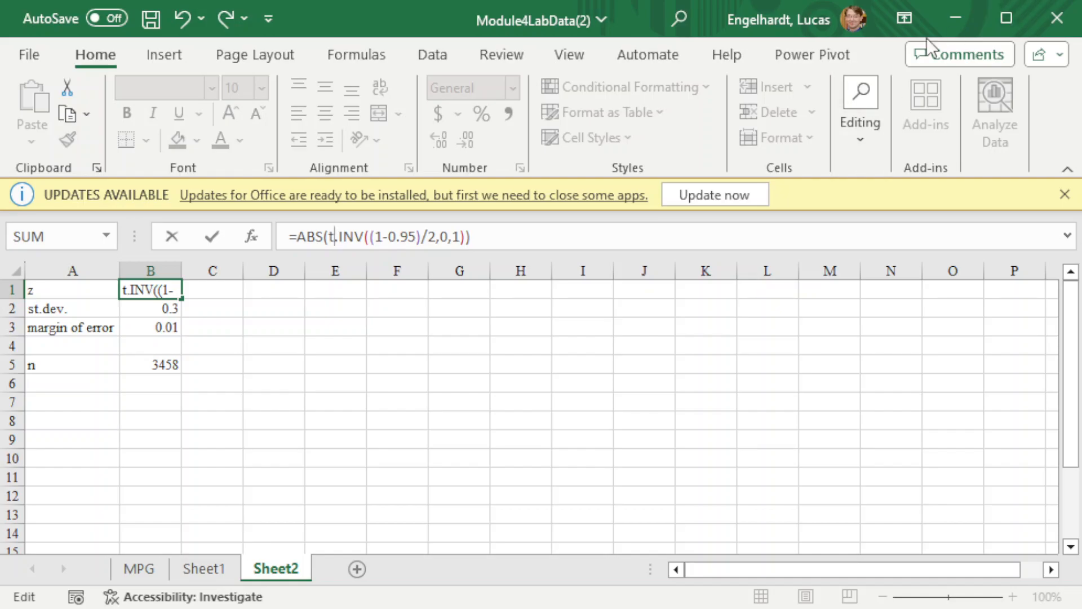
{"action": "left_click_drag", "start_coordinate": [439, 237], "coordinate": [461, 237]}
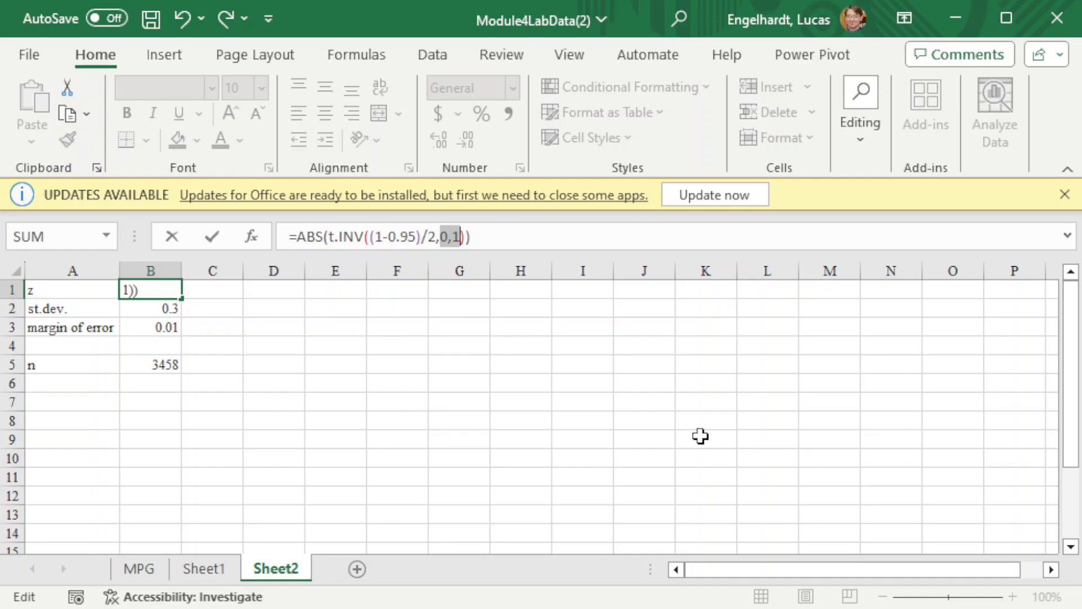
{"action": "key", "text": "BackSpace"}
{"action": "type", "text": "n-1"}
{"action": "left_click", "coordinate": [289, 237]}
{"action": "type", "text": "'"}
{"action": "key", "text": "Return"}
{"action": "key", "text": "Up"}
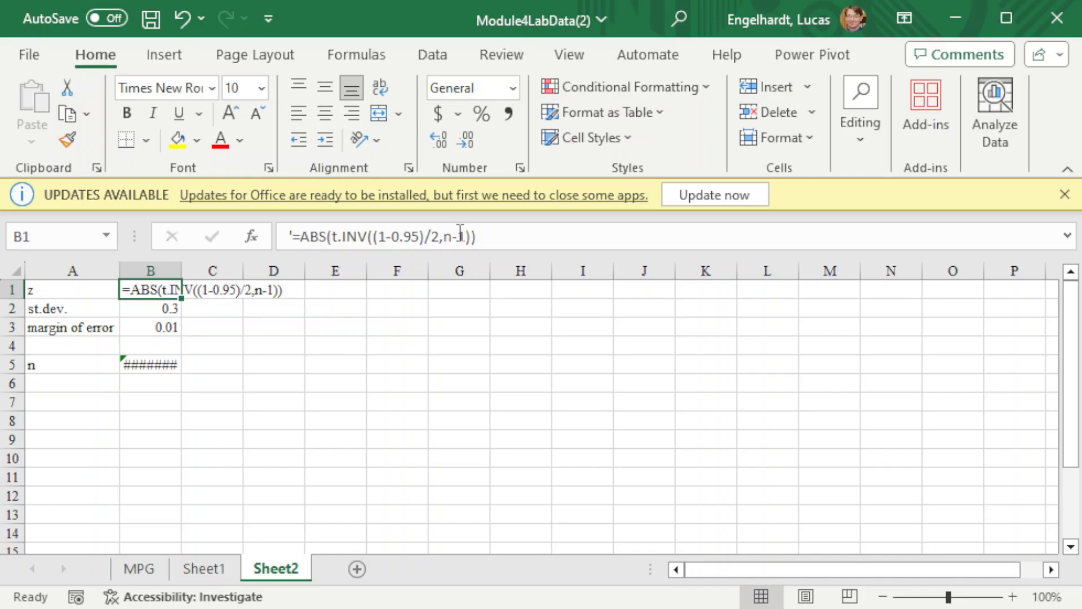
Relabel A1 as t and set the standard deviation in B2 to 1 and the margin of error in B3 to .44.
{"action": "left_click", "coordinate": [43, 290]}
{"action": "type", "text": "t"}
{"action": "key", "text": "Tab"}
{"action": "left_click", "coordinate": [150, 308]}
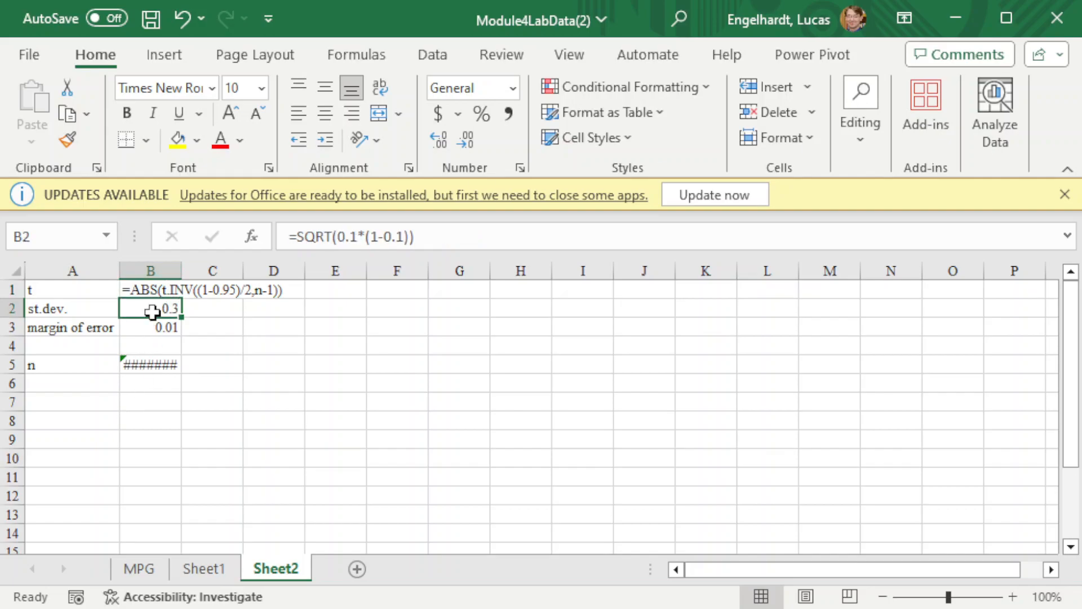
{"action": "type", "text": "1"}
{"action": "key", "text": "Return"}
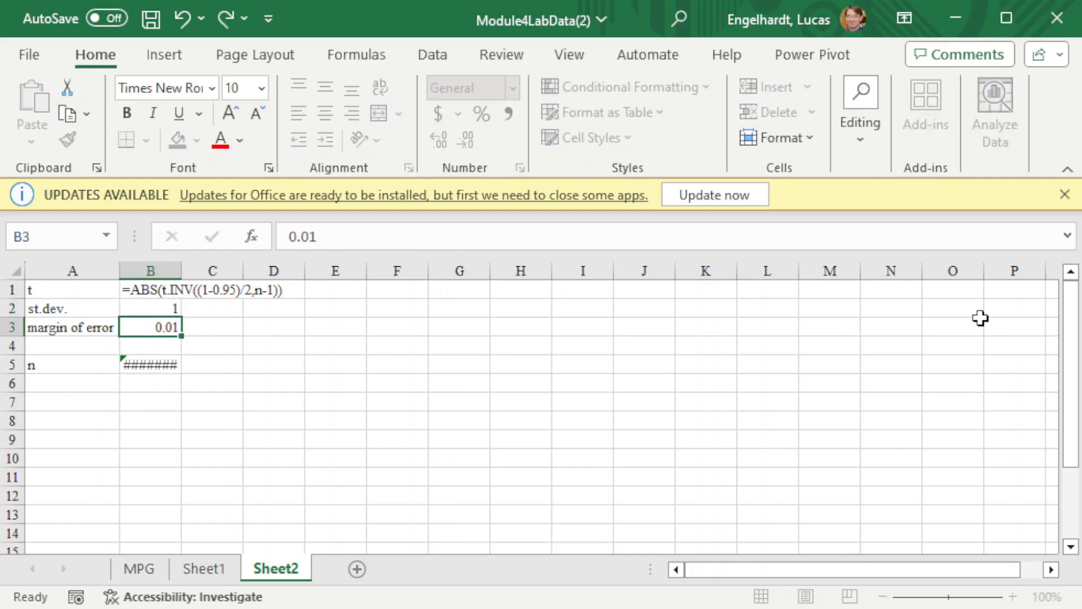
{"action": "type", "text": ".44"}
{"action": "key", "text": "Return"}
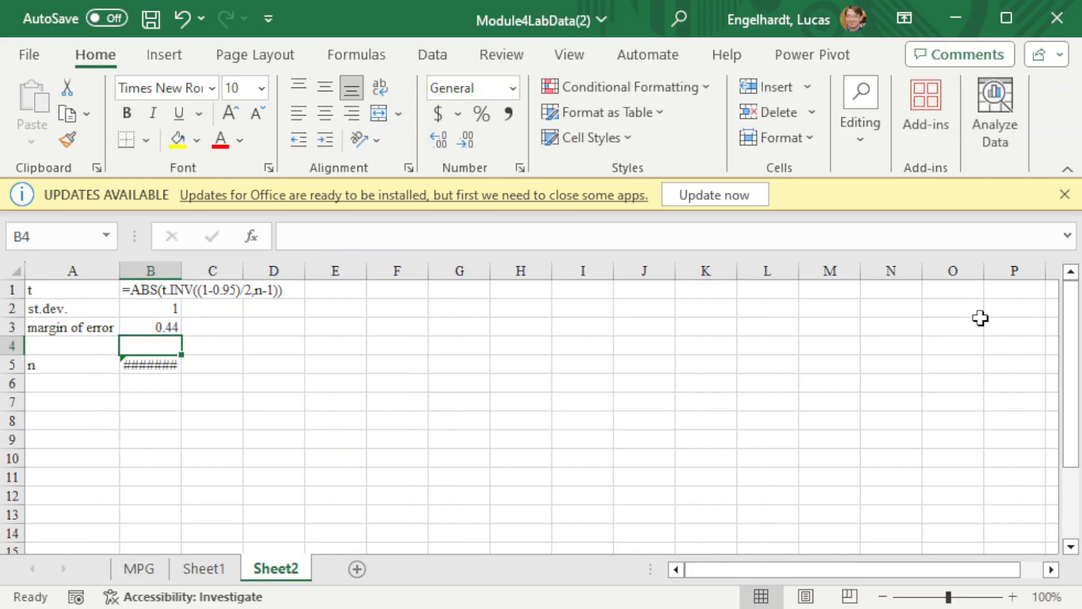
Replace n with 30 in the B1 text and turn it into the live formula =ABS(T.INV((1-0.95)/2,30-1)).
{"action": "left_click", "coordinate": [145, 290]}
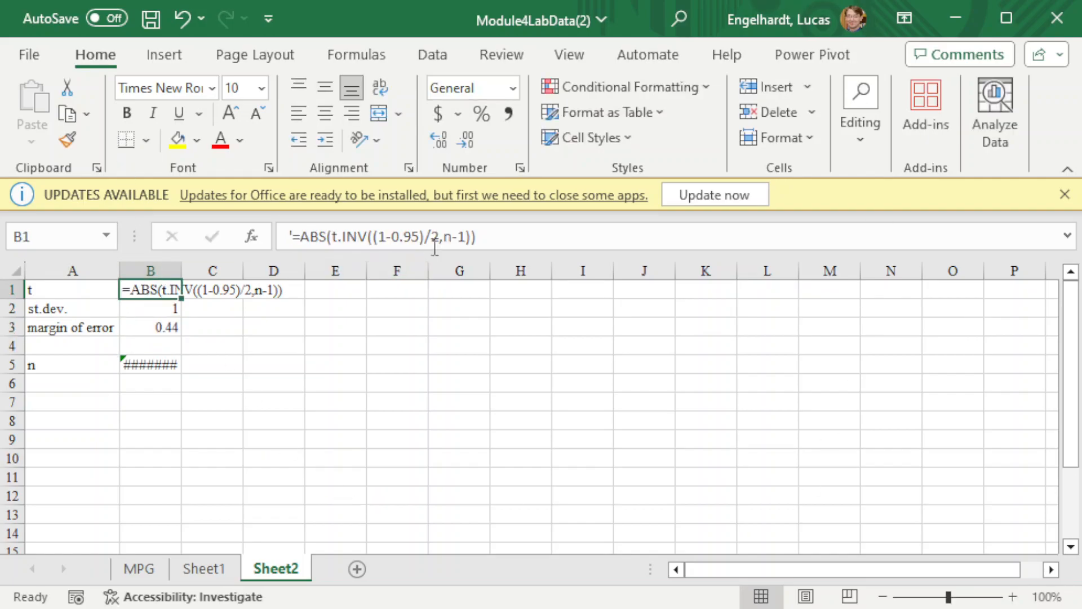
{"action": "left_click", "coordinate": [445, 237]}
{"action": "key", "text": "shift+Right"}
{"action": "type", "text": "30"}
{"action": "key", "text": "Return"}
{"action": "left_click", "coordinate": [177, 289]}
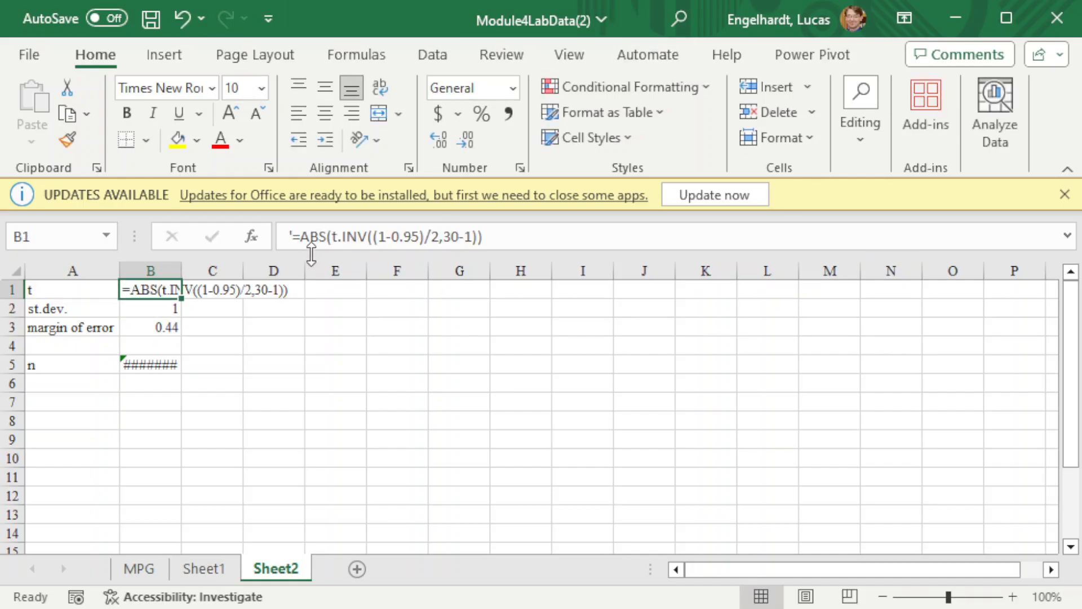
{"action": "left_click", "coordinate": [292, 237]}
{"action": "key", "text": "BackSpace"}
{"action": "key", "text": "Return"}
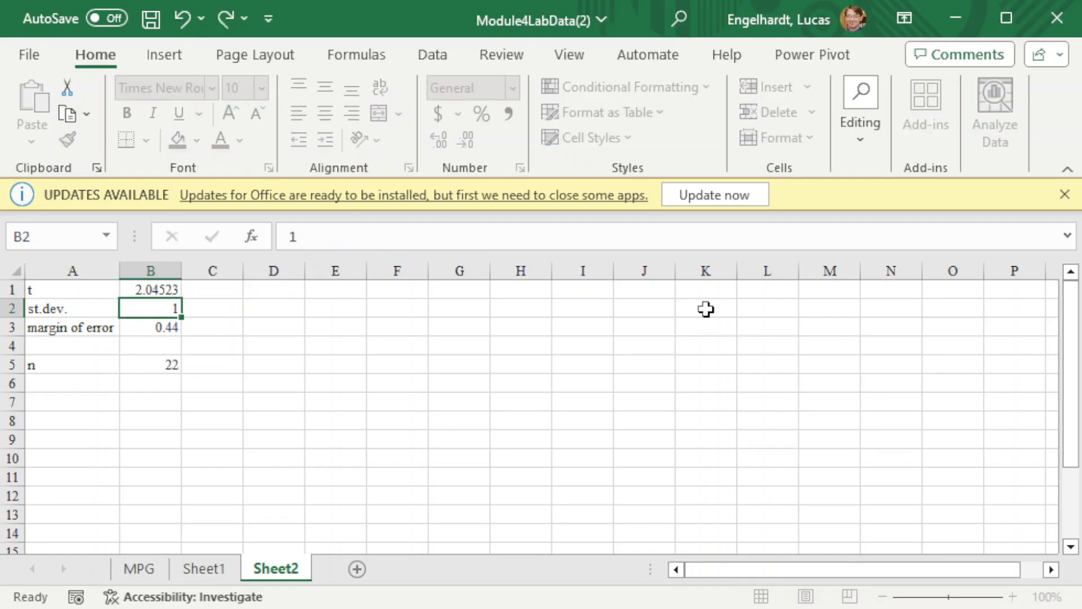
Replace the sample size 30 in the B1 t formula with 22.
{"action": "left_click", "coordinate": [176, 292]}
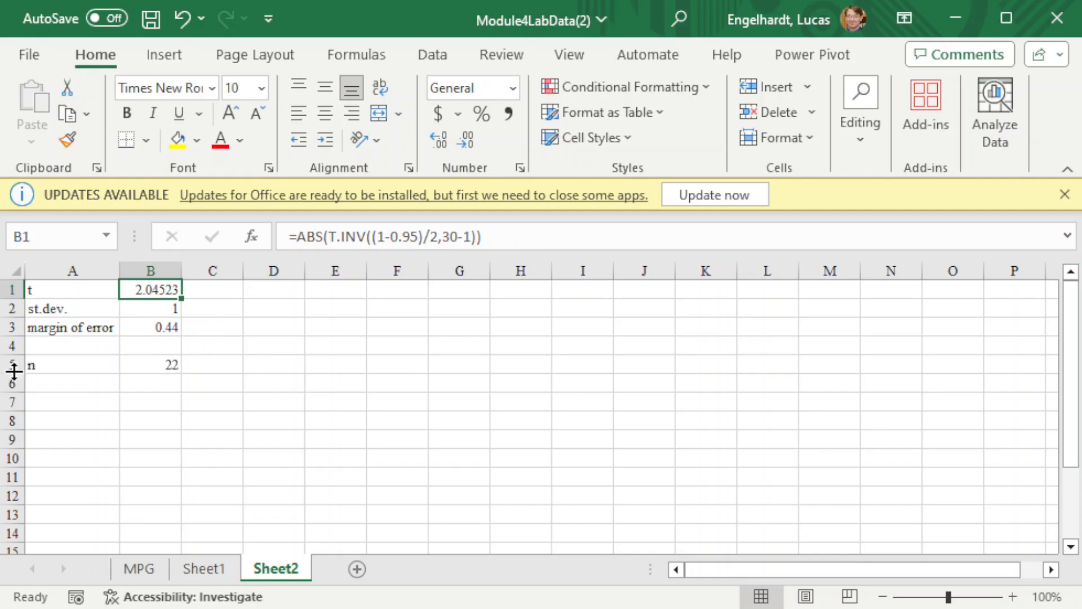
{"action": "left_click", "coordinate": [45, 363]}
{"action": "left_click", "coordinate": [138, 363]}
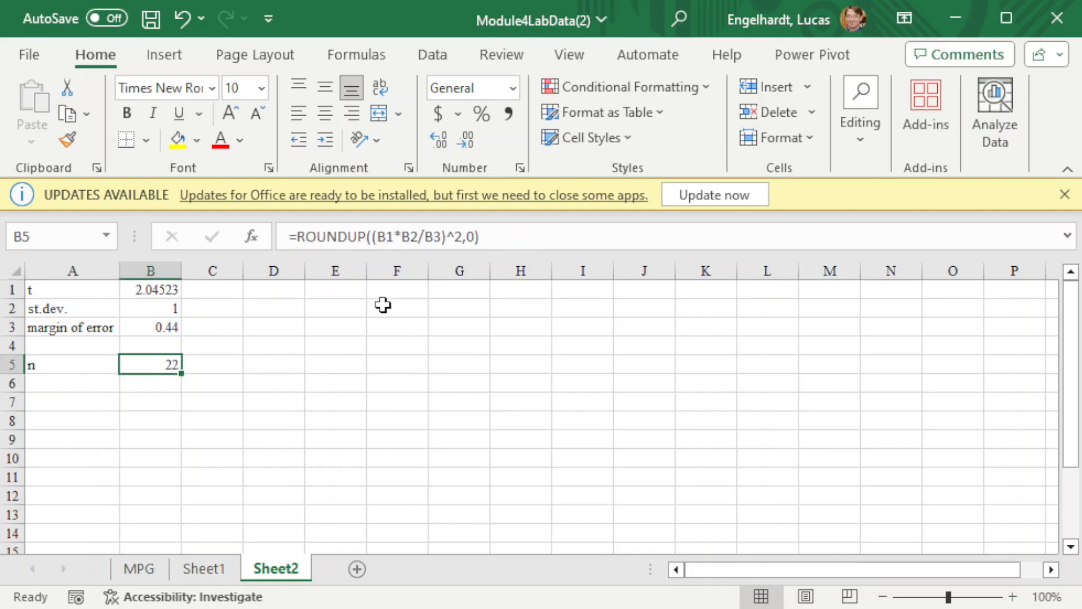
{"action": "left_click", "coordinate": [135, 291]}
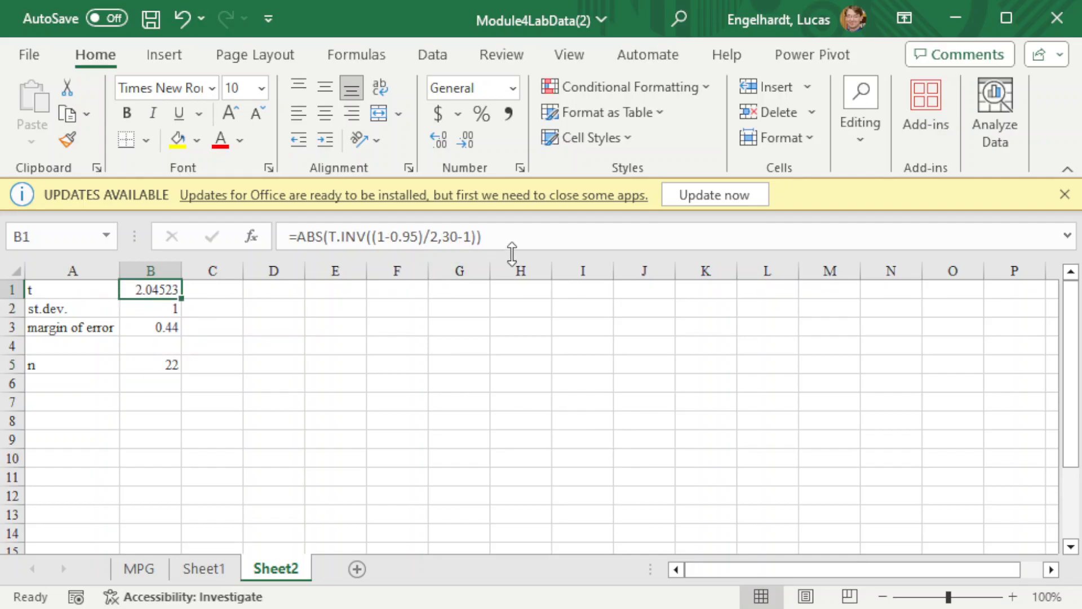
{"action": "left_click", "coordinate": [451, 236]}
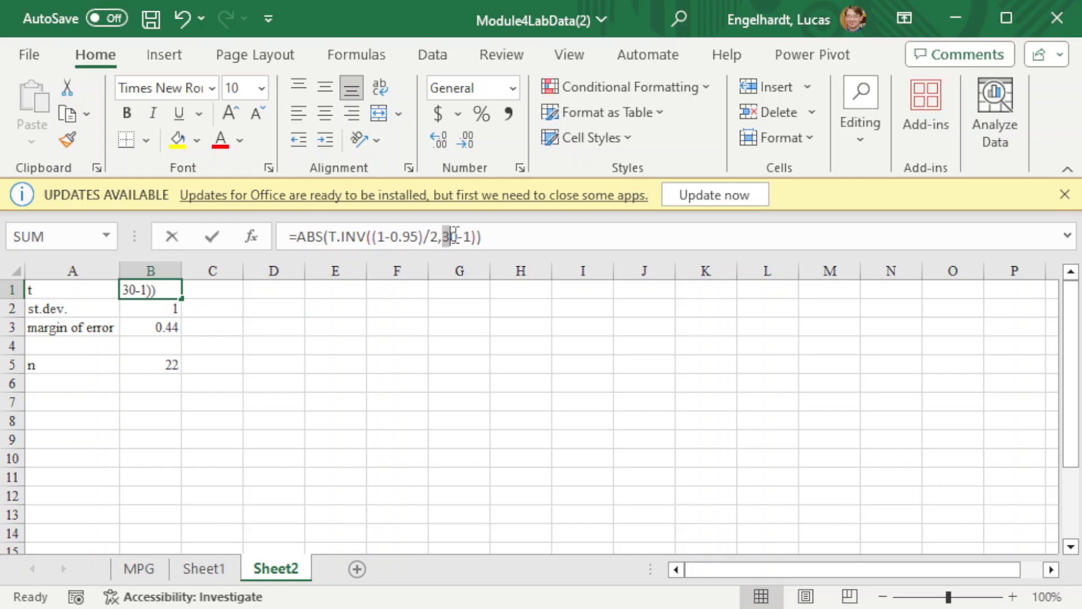
{"action": "double_click", "coordinate": [451, 236]}
{"action": "type", "text": "2"}
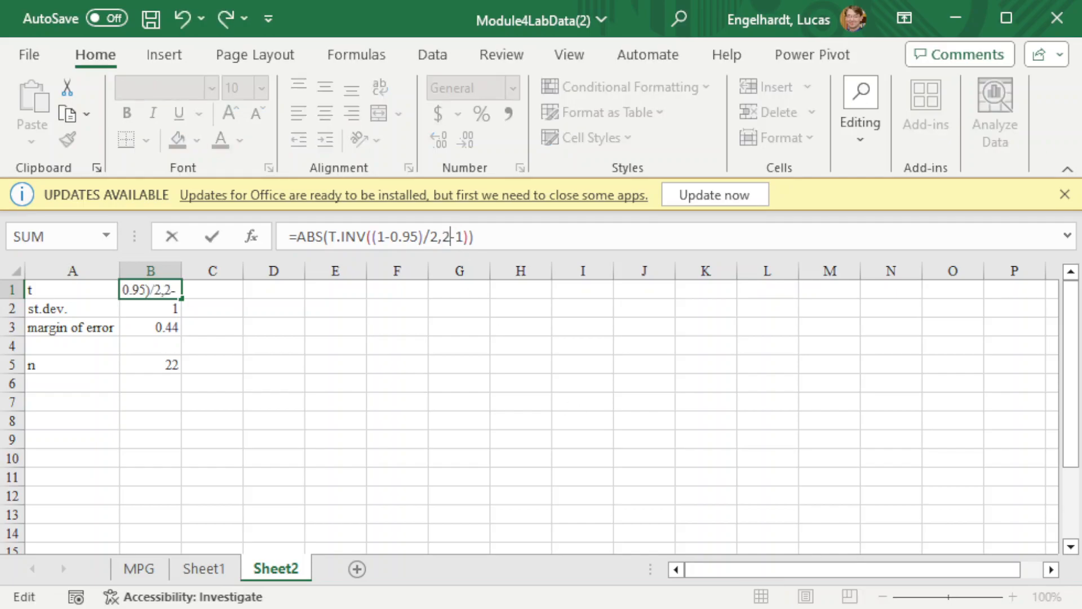
{"action": "key", "text": "Return"}
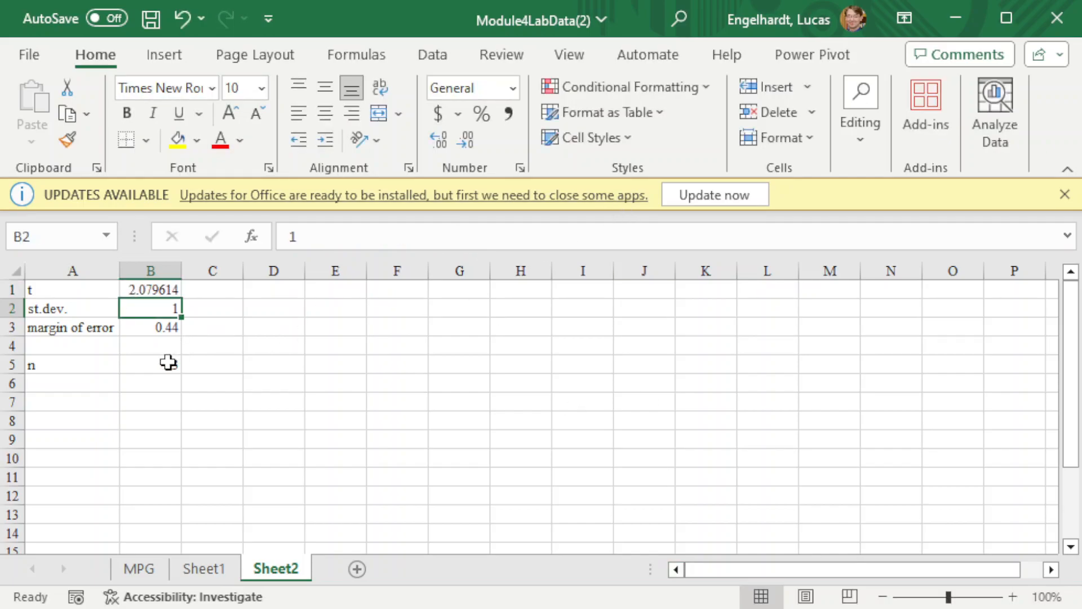
Update the sample size in the B1 t formula to 23, giving =ABS(T.INV((1-0.95)/2,23-1)).
{"action": "left_click", "coordinate": [168, 362]}
{"action": "left_click", "coordinate": [163, 288]}
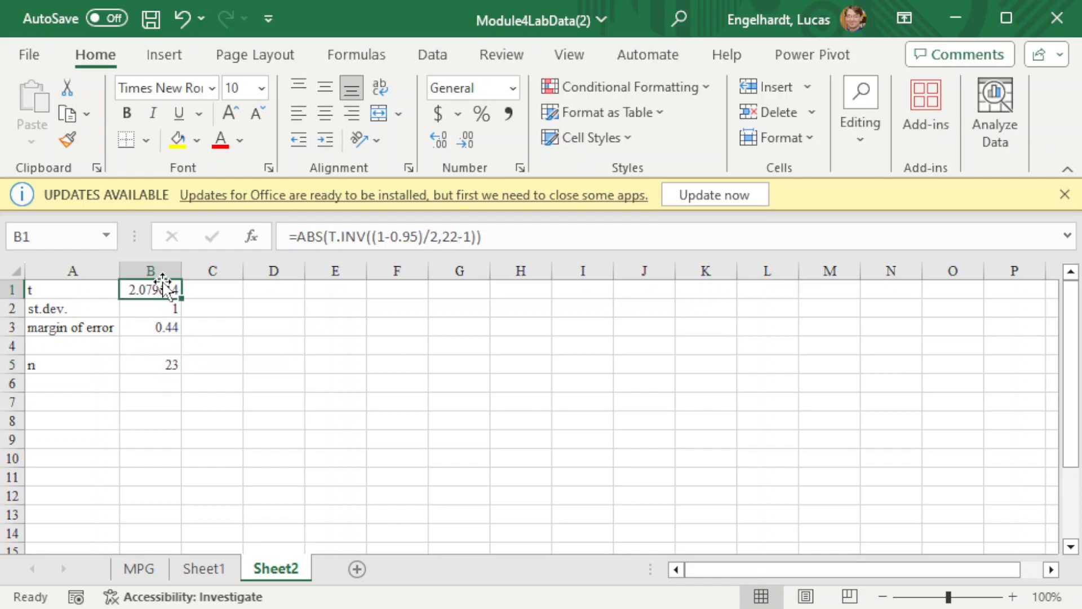
{"action": "left_click", "coordinate": [451, 236]}
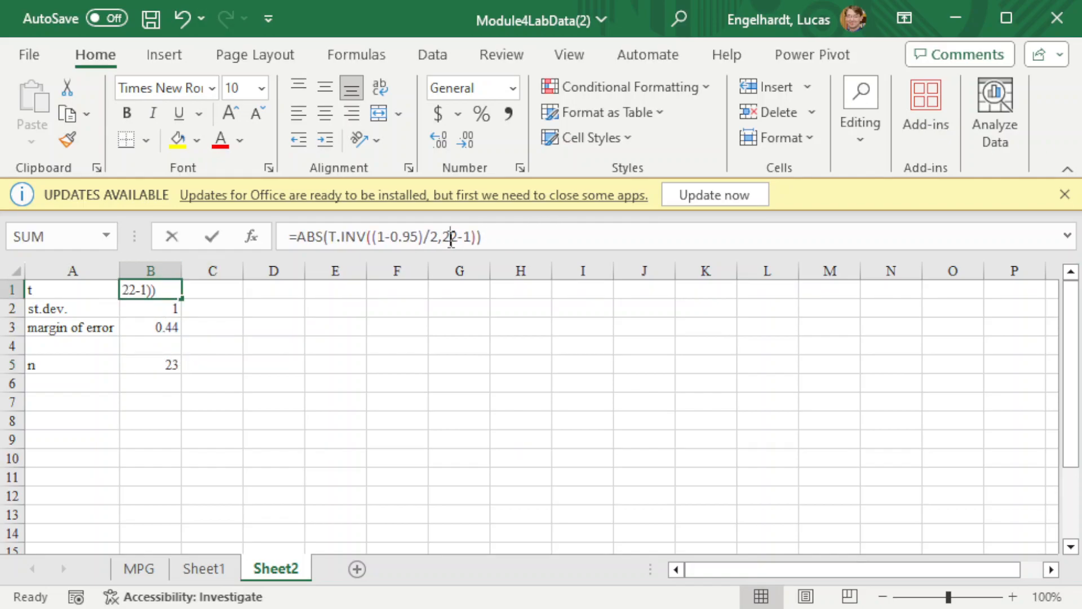
{"action": "key", "text": "Delete"}
{"action": "type", "text": "3"}
{"action": "key", "text": "Return"}
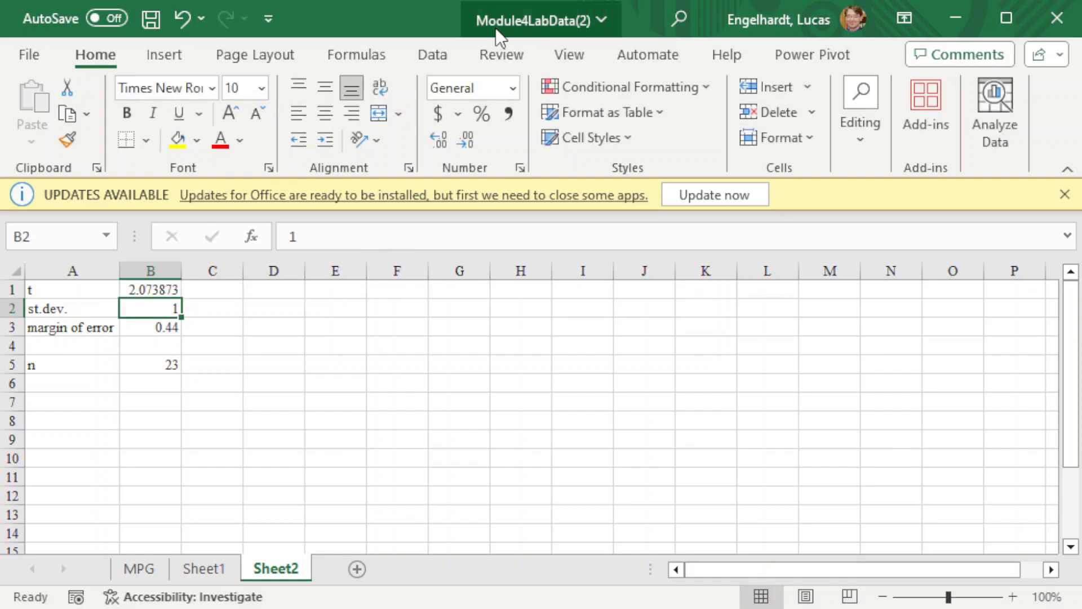
Start a sample size column with the header n in A7 and the values 2 and 3 in A8 and A9.
{"action": "left_click", "coordinate": [150, 288]}
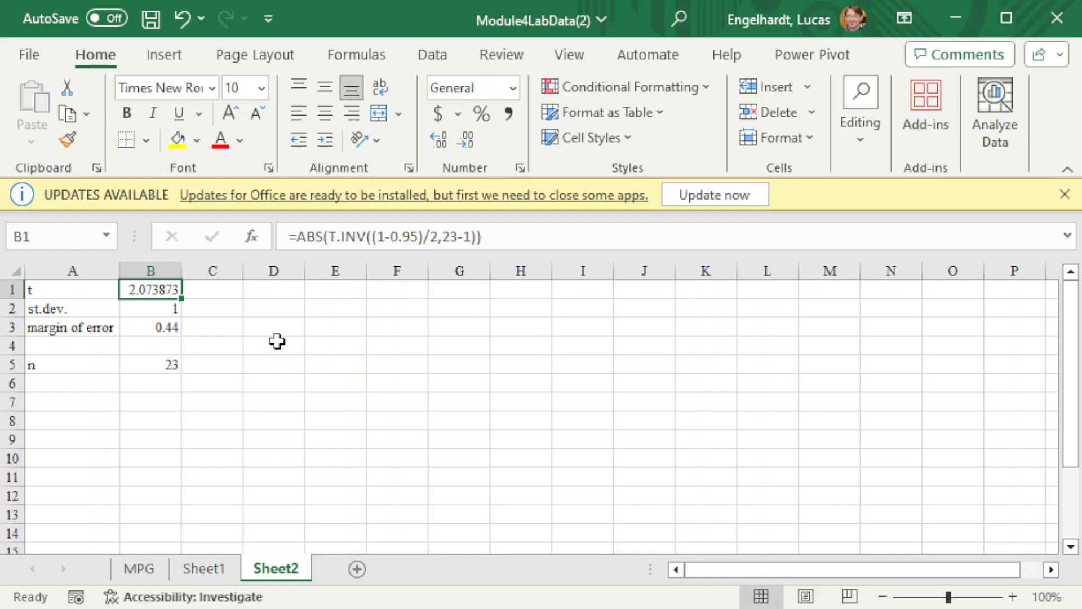
{"action": "key", "text": "Down"}
{"action": "key", "text": "Up"}
{"action": "key", "text": "Down"}
{"action": "key", "text": "Down"}
{"action": "key", "text": "Down"}
{"action": "key", "text": "Down"}
{"action": "key", "text": "Down"}
{"action": "key", "text": "Down"}
{"action": "key", "text": "Left"}
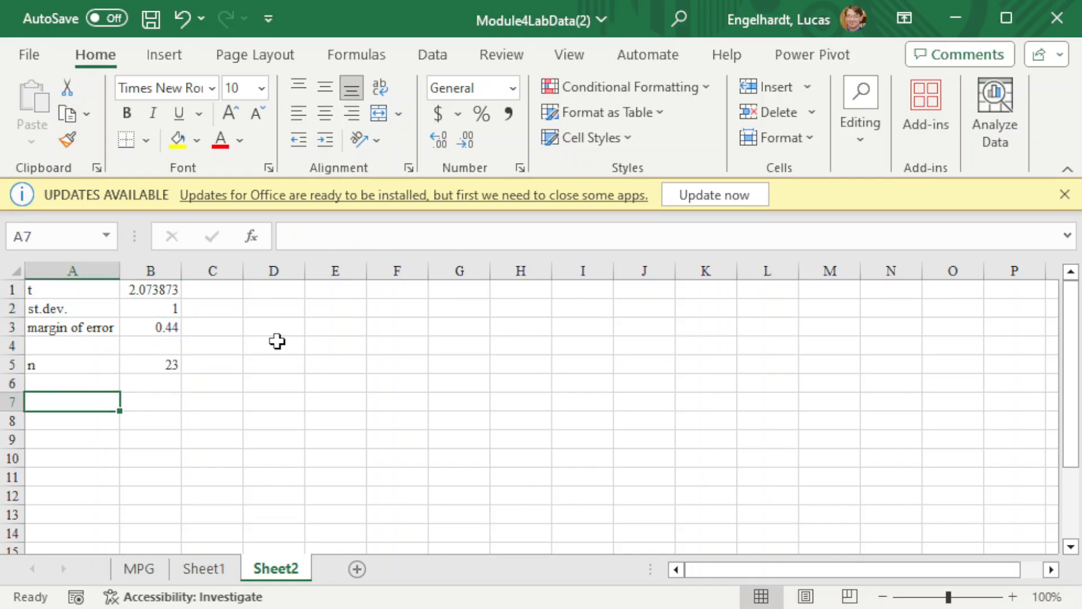
{"action": "type", "text": "n"}
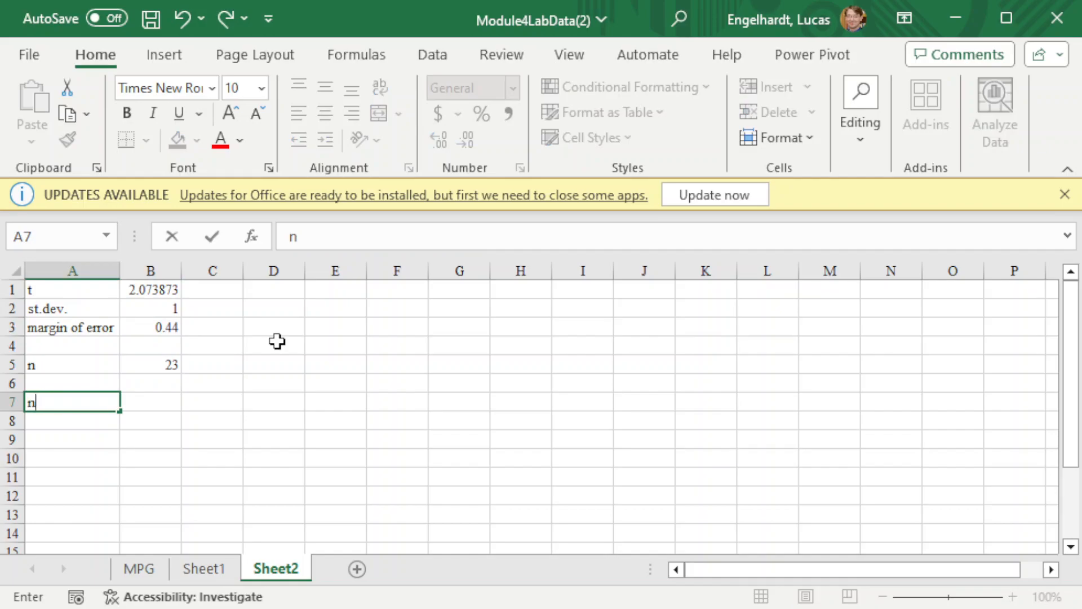
{"action": "key", "text": "Return"}
{"action": "type", "text": "2"}
{"action": "key", "text": "Return"}
{"action": "type", "text": "3"}
{"action": "key", "text": "Return"}
Extend the number series in A8:A9 down column A to 30 in A36.
{"action": "key", "text": "Up"}
{"action": "key", "text": "Up"}
{"action": "key", "text": "Down"}
{"action": "key", "text": "Up"}
{"action": "key", "text": "shift+Down"}
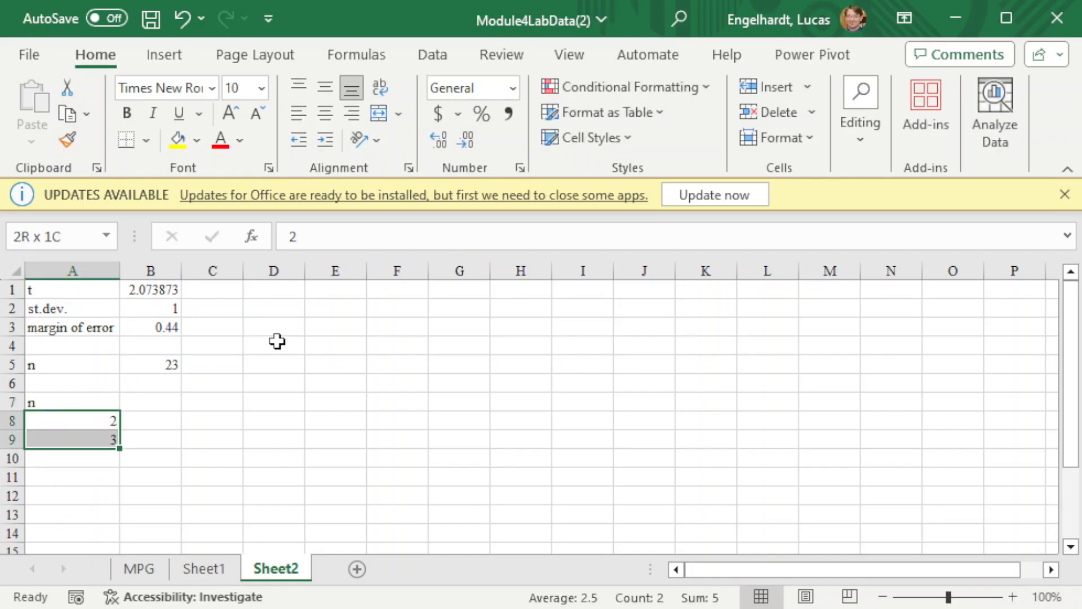
{"action": "left_click_drag", "start_coordinate": [120, 449], "coordinate": [123, 515]}
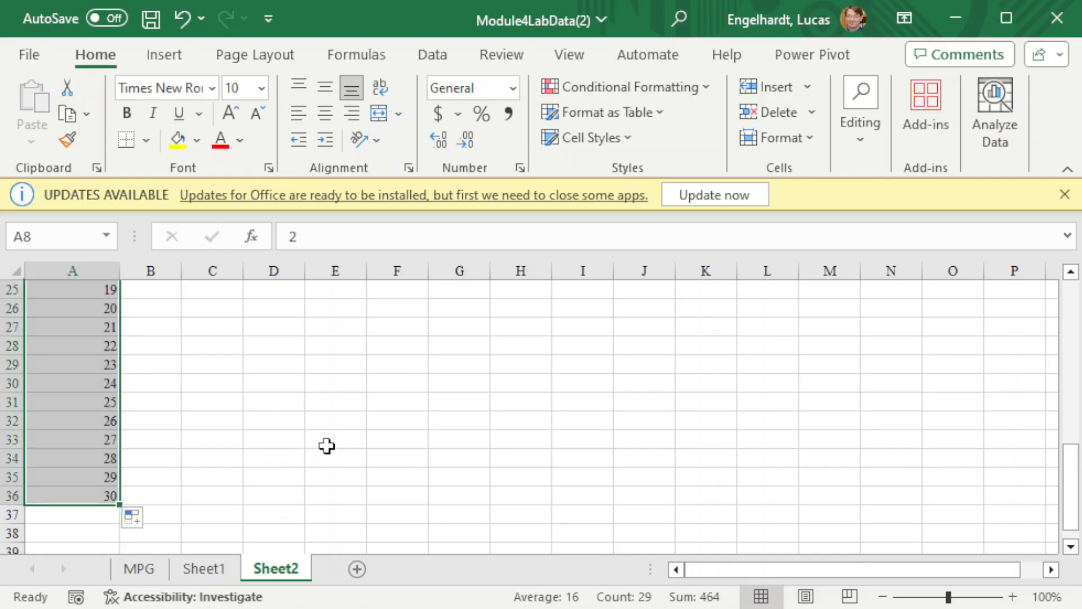
Add the column header t in B7, beside the n header.
{"action": "scroll", "coordinate": [460, 421], "scroll_direction": "up", "scroll_amount": 8}
{"action": "scroll", "coordinate": [72, 376], "scroll_direction": "down", "scroll_amount": 2}
{"action": "scroll", "coordinate": [77, 374], "scroll_direction": "up", "scroll_amount": 2}
{"action": "left_click", "coordinate": [147, 383]}
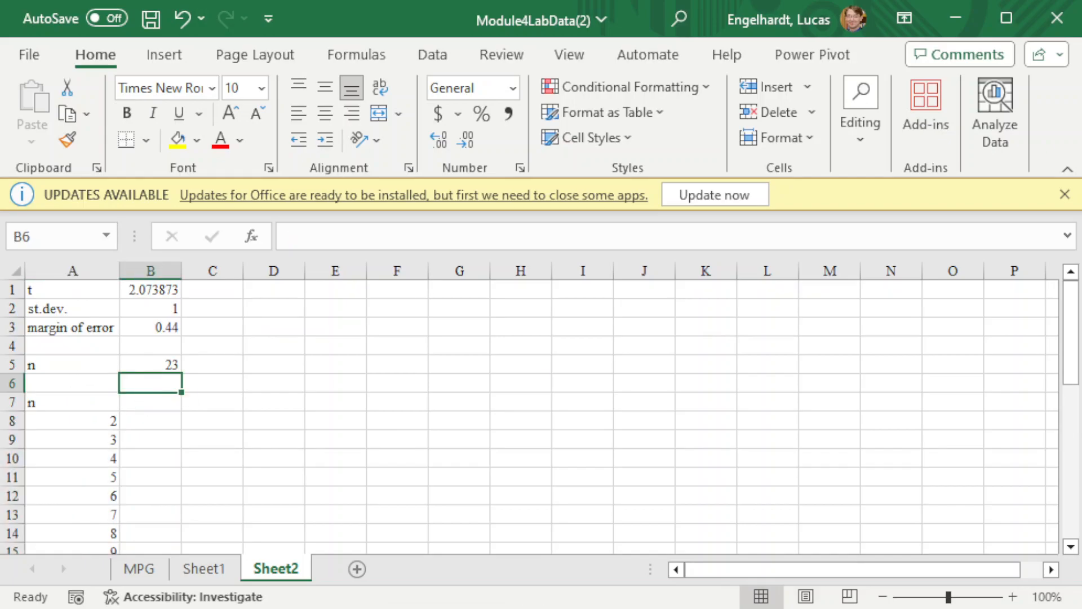
{"action": "left_click", "coordinate": [151, 401]}
{"action": "type", "text": "t"}
{"action": "key", "text": "Return"}
Copy the t formula text from B1 and paste it into B8 as =ABS(T.INV((1-0.95)/2,23-1)).
{"action": "key", "text": "Up"}
{"action": "key", "text": "Up"}
{"action": "key", "text": "Up"}
{"action": "key", "text": "Up"}
{"action": "key", "text": "Up"}
{"action": "key", "text": "Up"}
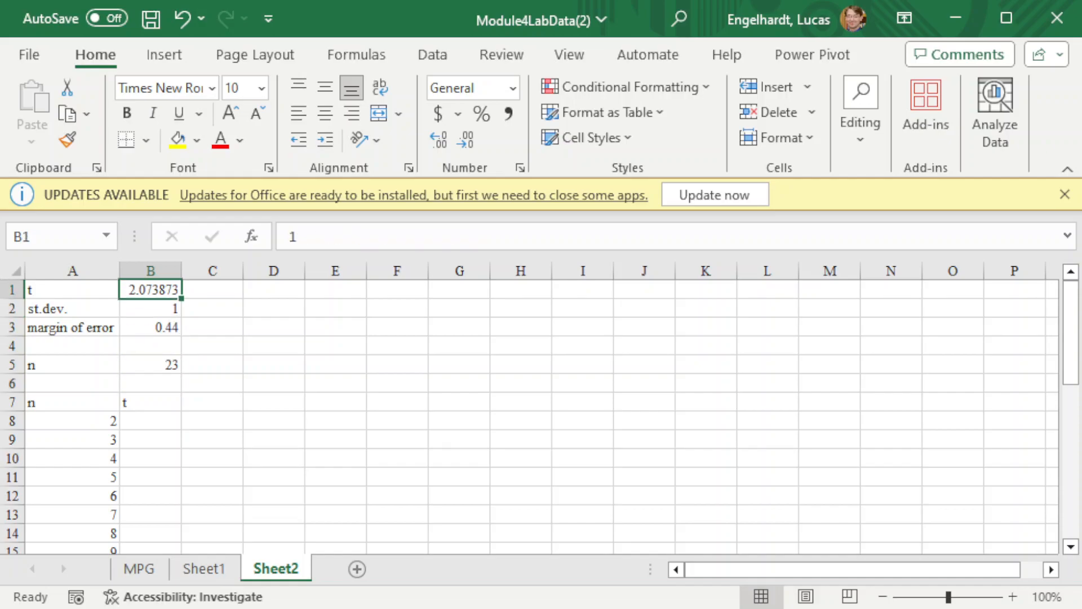
{"action": "key", "text": "Up"}
{"action": "left_click_drag", "start_coordinate": [293, 235], "coordinate": [507, 218]}
{"action": "key", "text": "ctrl+c"}
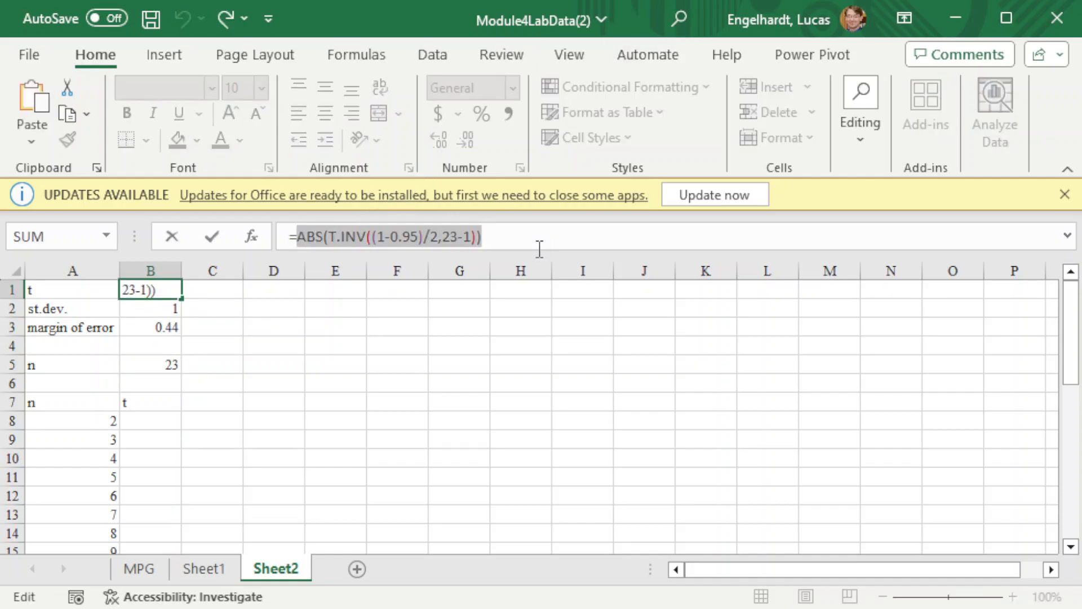
{"action": "key", "text": "Escape"}
{"action": "left_click", "coordinate": [171, 422]}
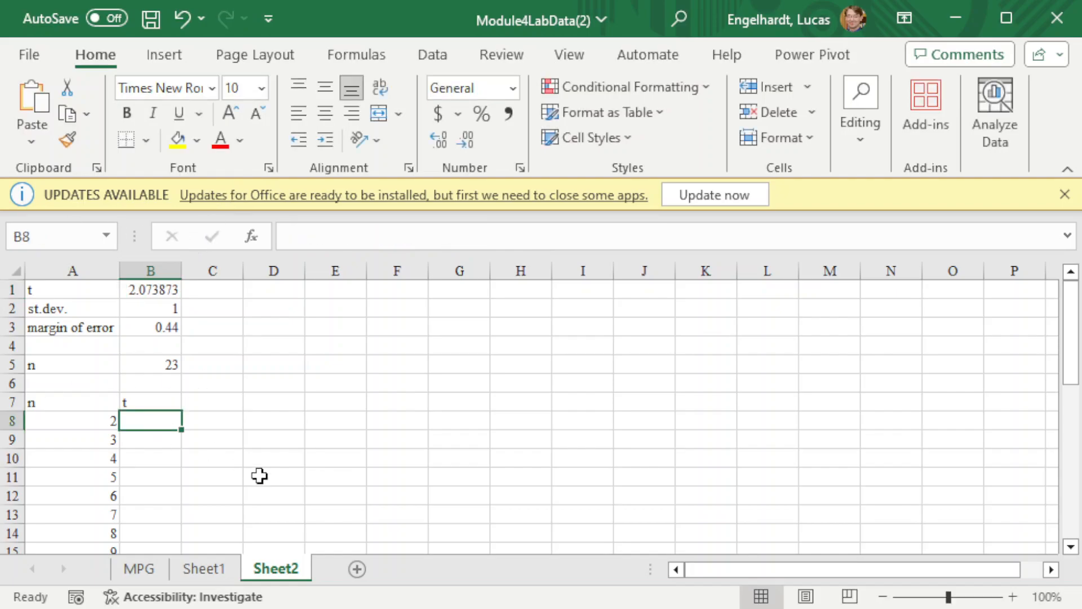
{"action": "type", "text": "=v"}
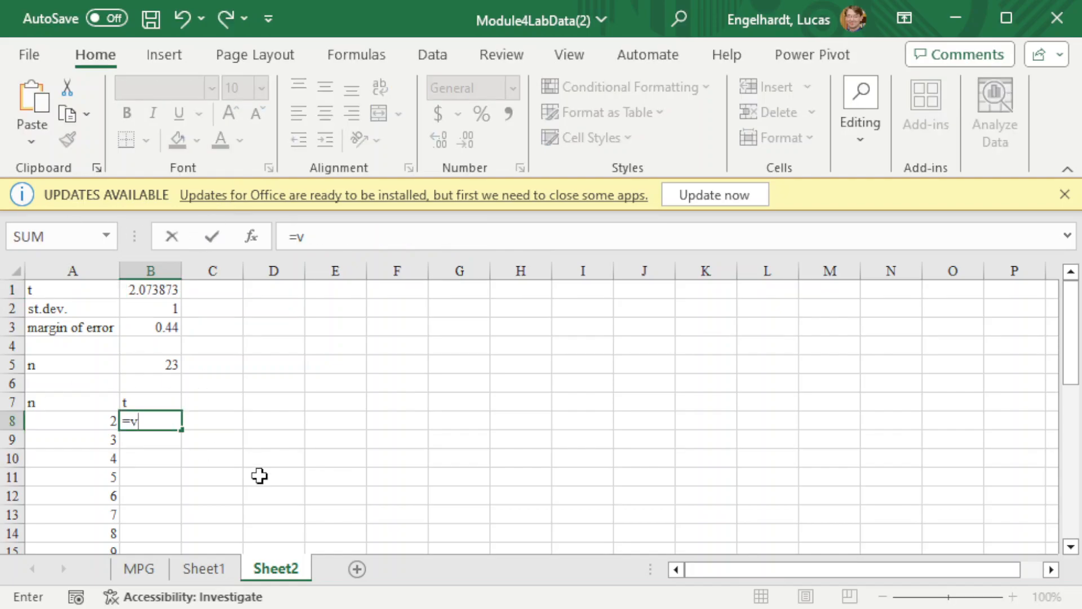
{"action": "key", "text": "BackSpace"}
{"action": "key", "text": "ctrl+v"}
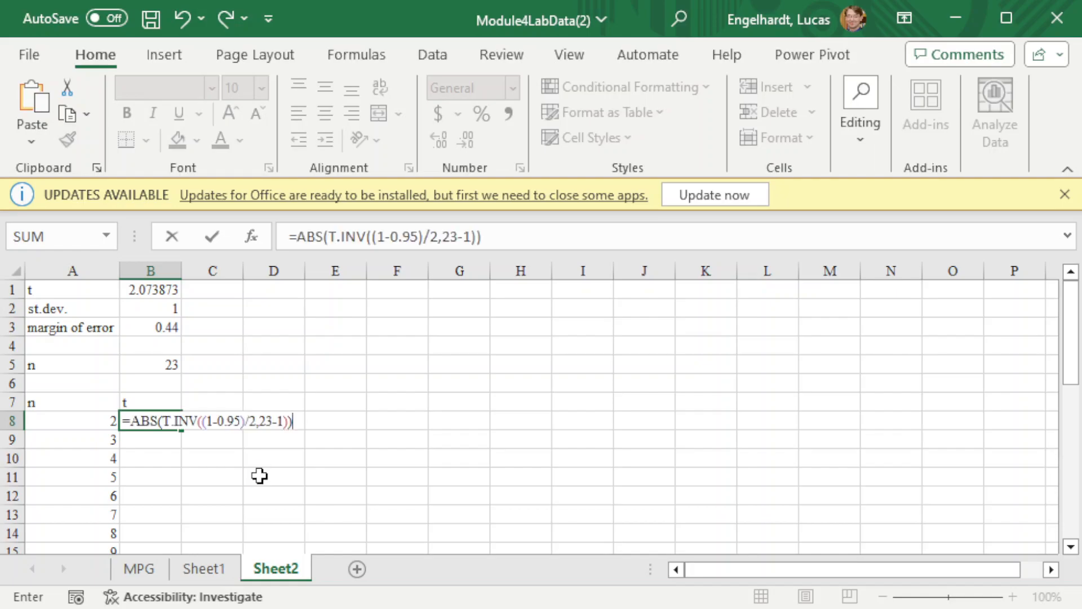
Replace the 23 in the B8 formula with a reference to A8, giving =ABS(T.INV((1-0.95)/2,A8-1)).
{"action": "left_click", "coordinate": [443, 236]}
{"action": "key", "text": "shift+Right"}
{"action": "key", "text": "shift+Right"}
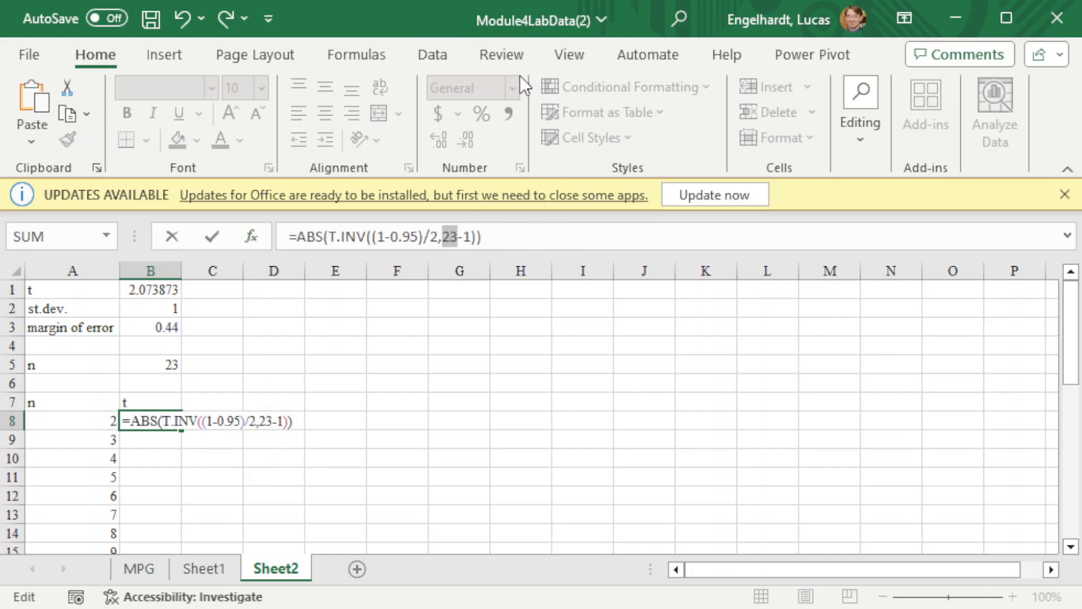
{"action": "key", "text": "BackSpace"}
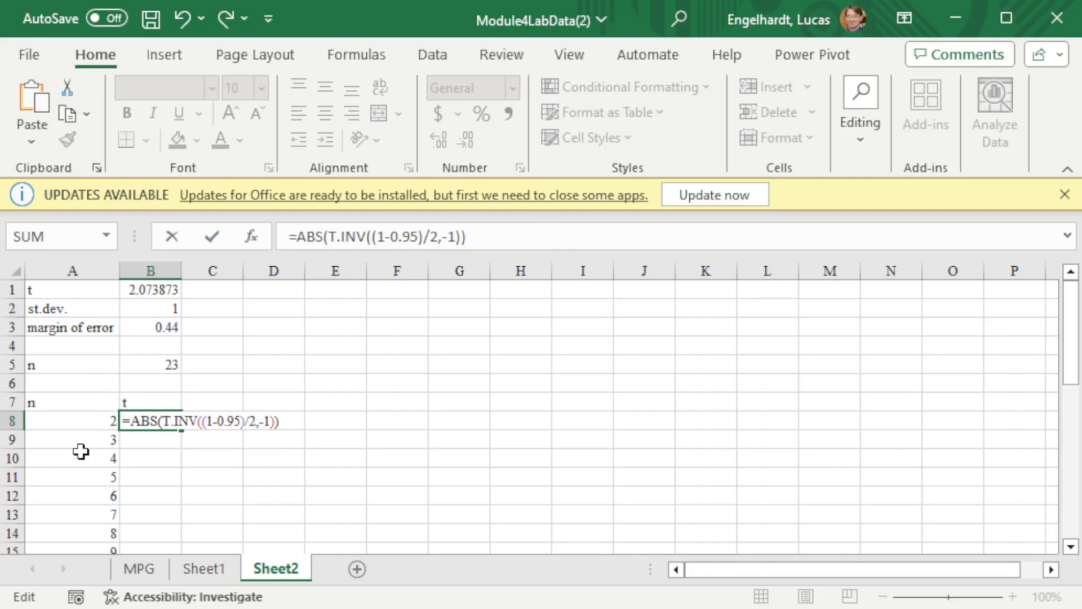
{"action": "left_click", "coordinate": [70, 420]}
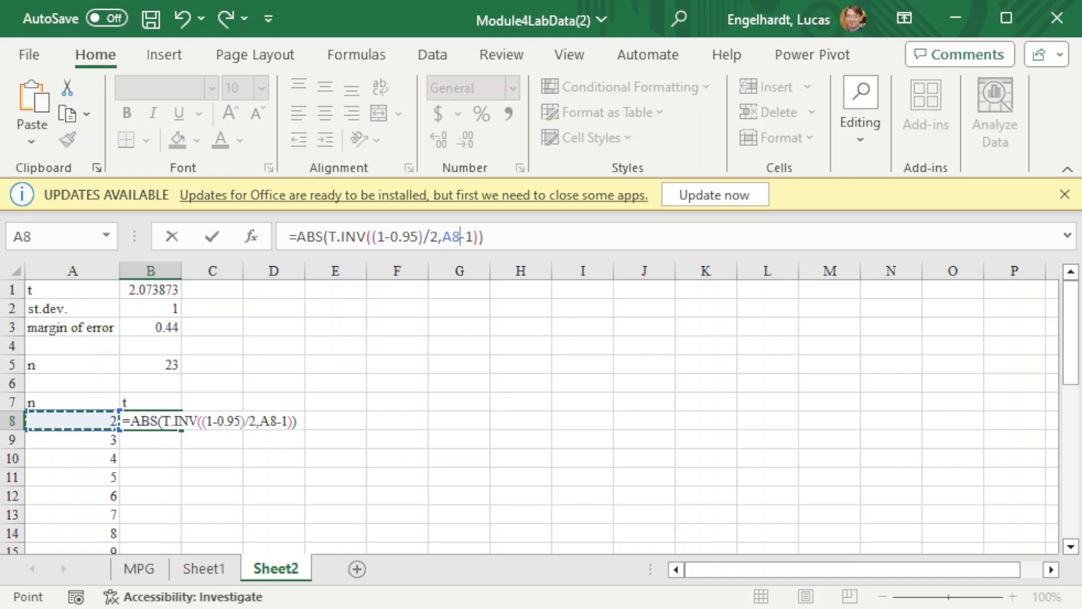
{"action": "key", "text": "Return"}
{"action": "key", "text": "Up"}
{"action": "key", "text": "Up"}
{"action": "key", "text": "Down"}
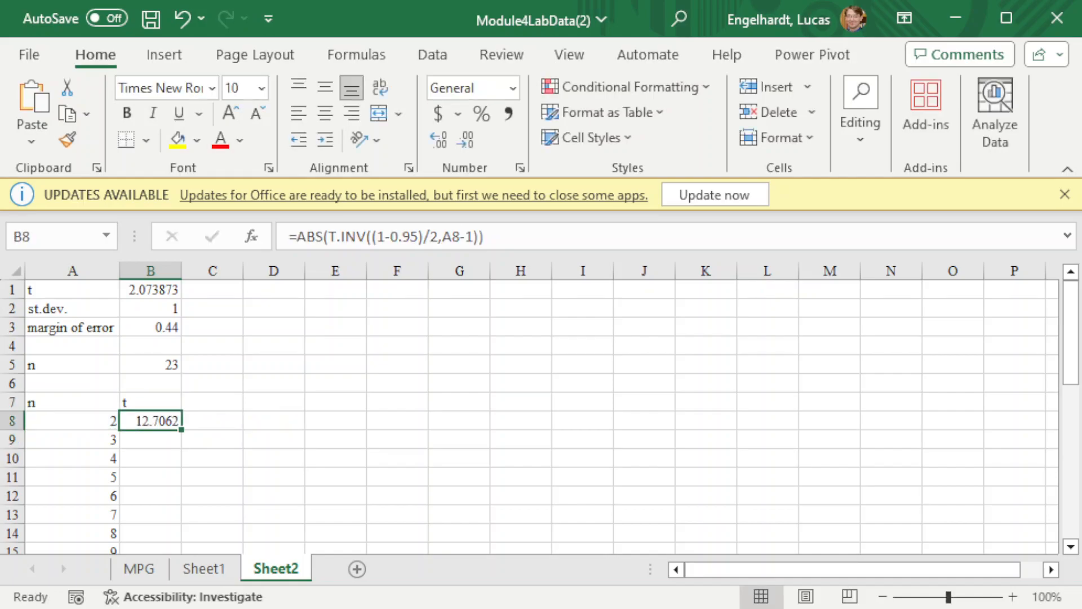
Add the column header n' in C7, beside the t header.
{"action": "key", "text": "Left"}
{"action": "key", "text": "Right"}
{"action": "key", "text": "Up"}
{"action": "key", "text": "Down"}
{"action": "key", "text": "Up"}
{"action": "key", "text": "Right"}
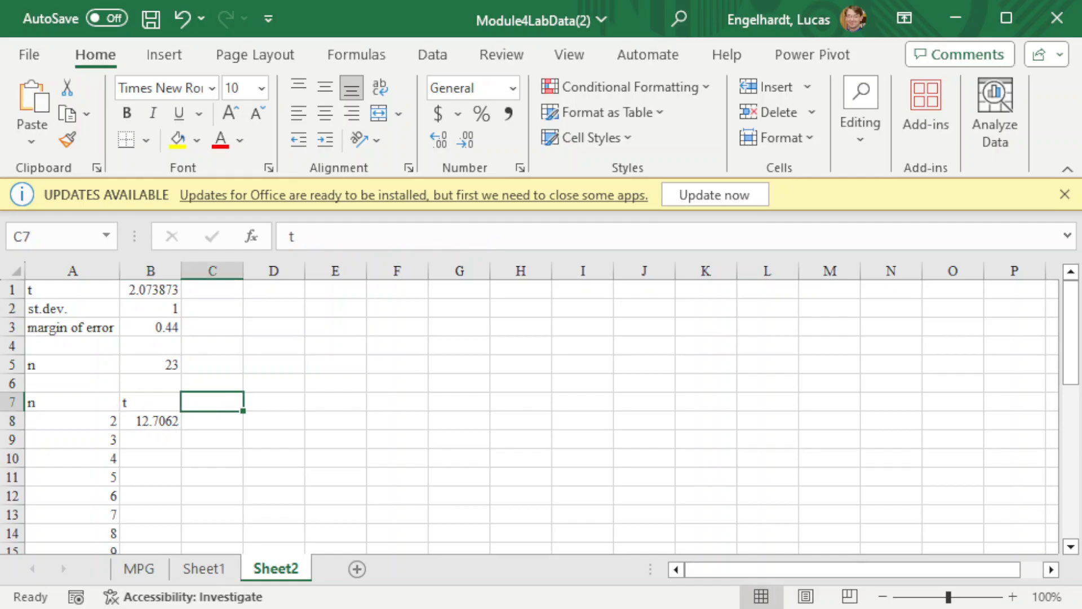
{"action": "type", "text": "n"}
{"action": "key", "text": "Return"}
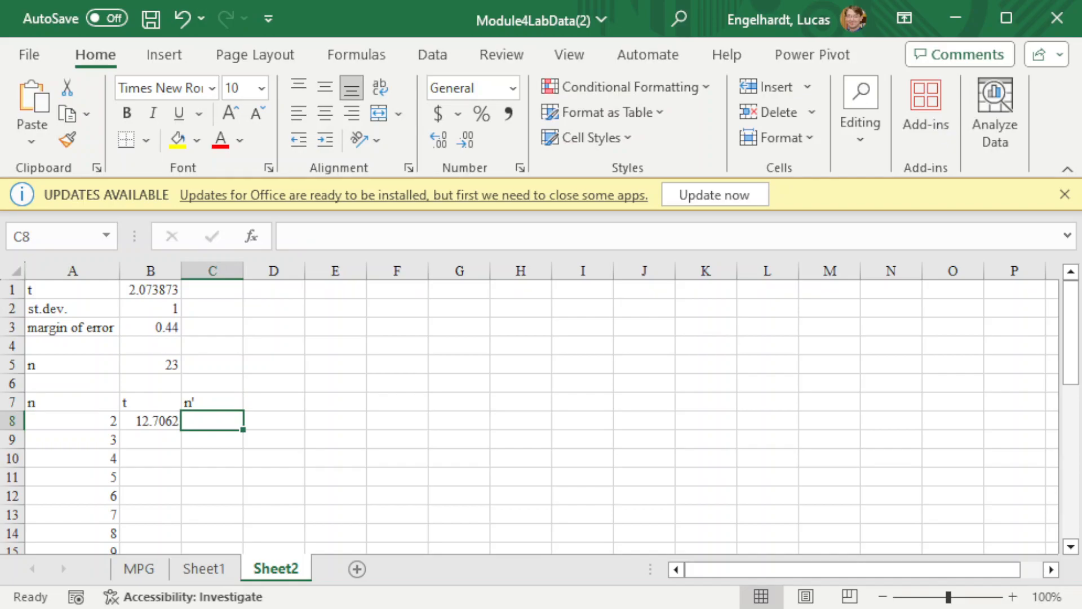
Copy the sample size formula text =ROUNDUP((B1*B2/B3)^2,0) from B5 and paste it into C8.
{"action": "left_click", "coordinate": [141, 364]}
{"action": "left_click_drag", "start_coordinate": [510, 236], "coordinate": [289, 236]}
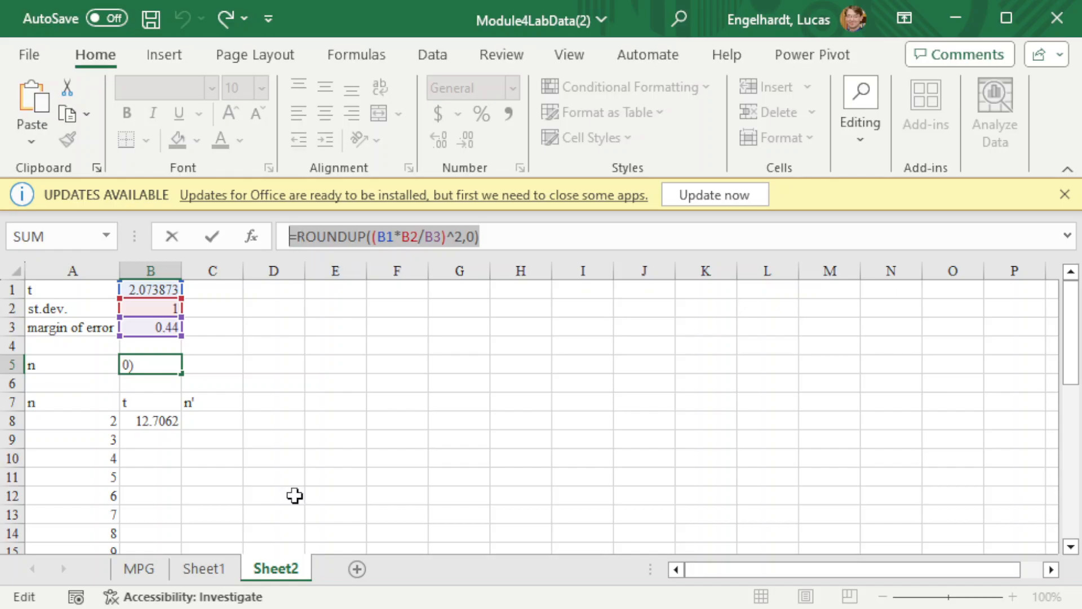
{"action": "key", "text": "ctrl+c"}
{"action": "left_click", "coordinate": [215, 423]}
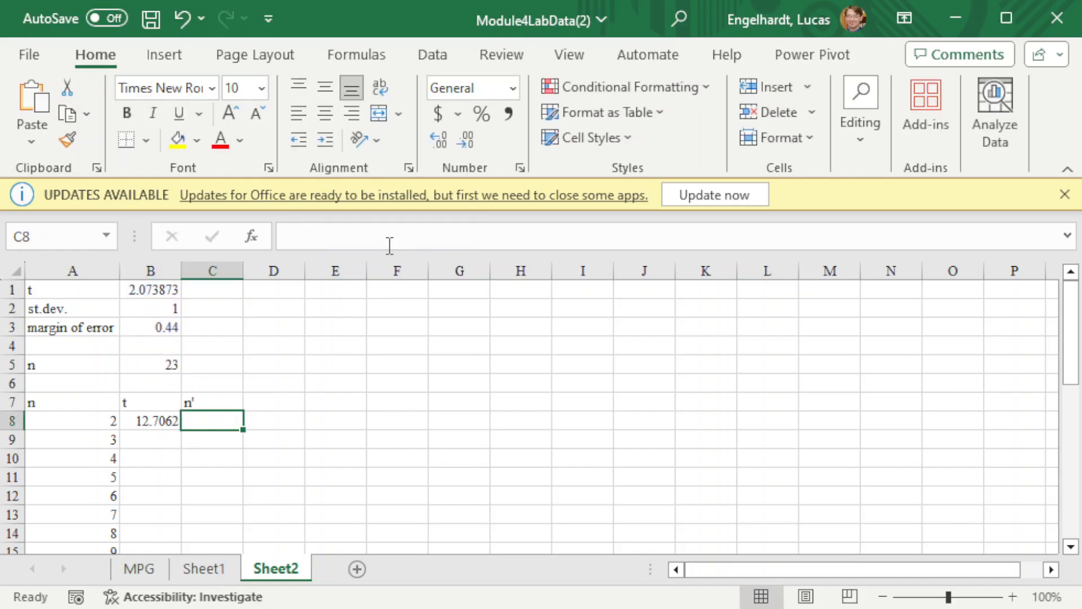
{"action": "left_click", "coordinate": [386, 242]}
{"action": "key", "text": "ctrl+v"}
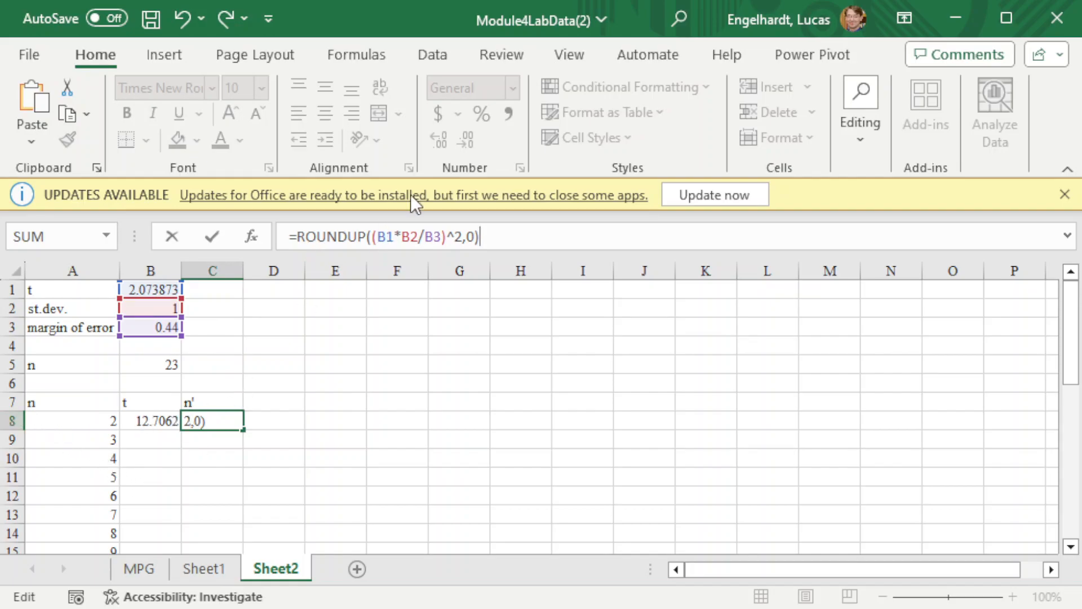
Replace the B1 reference in the C8 formula with B8.
{"action": "left_click", "coordinate": [388, 236]}
{"action": "key", "text": "BackSpace"}
{"action": "key", "text": "BackSpace"}
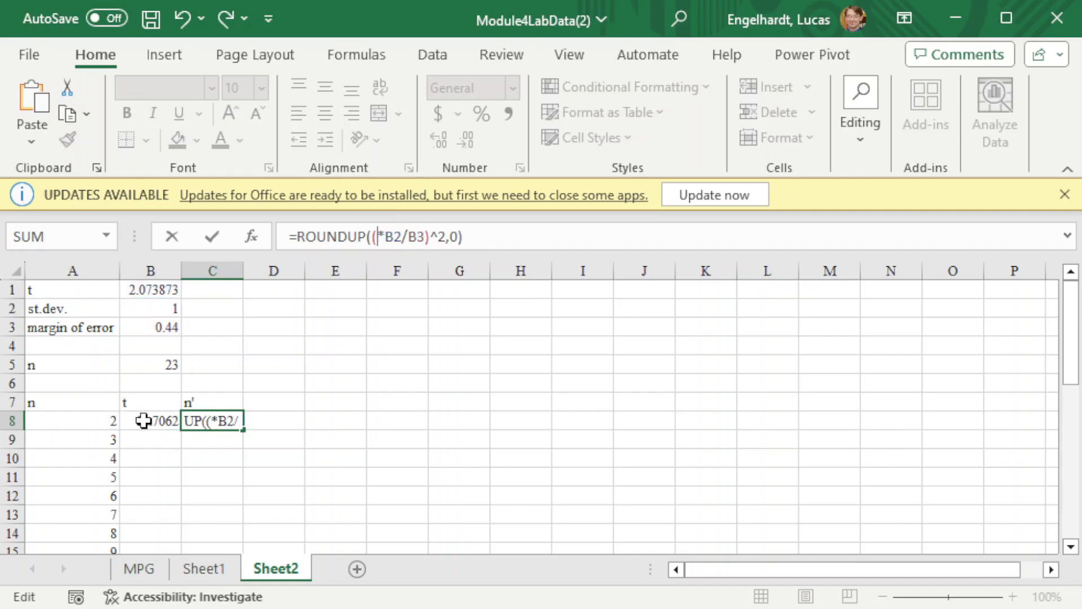
{"action": "left_click", "coordinate": [141, 420]}
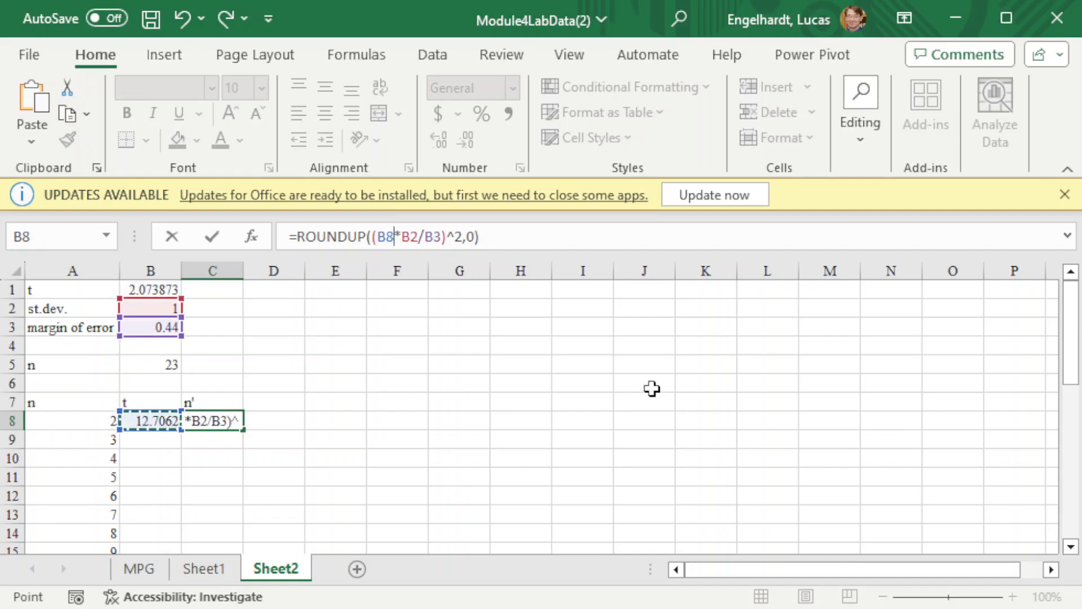
Make the B2 and B3 references in C8 absolute and enter the formula as =ROUNDUP((B8*$B$2/$B$3)^2,0).
{"action": "left_click", "coordinate": [411, 240]}
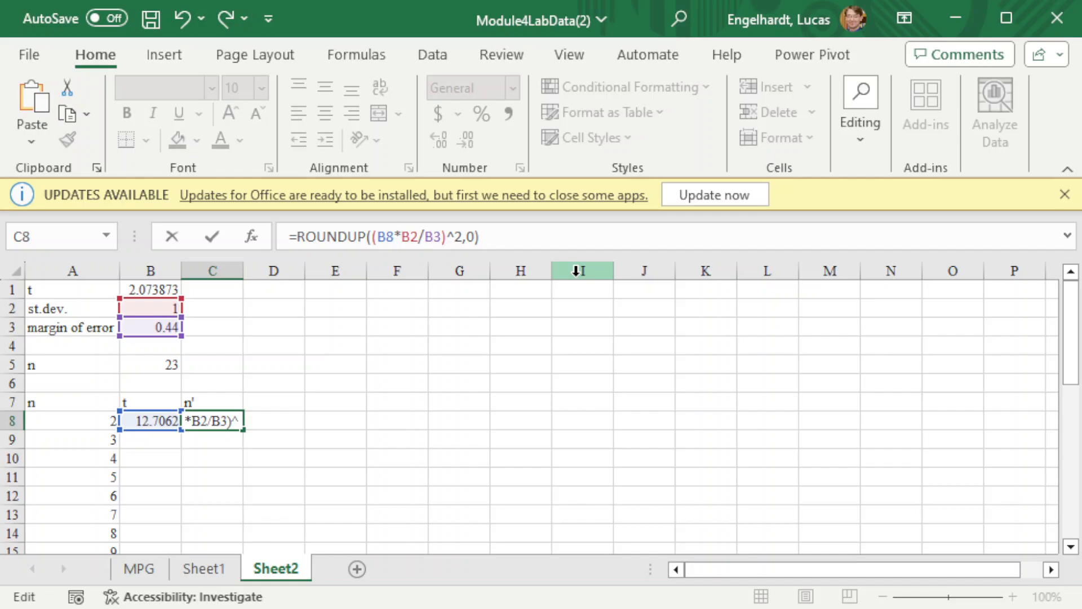
{"action": "key", "text": "F4"}
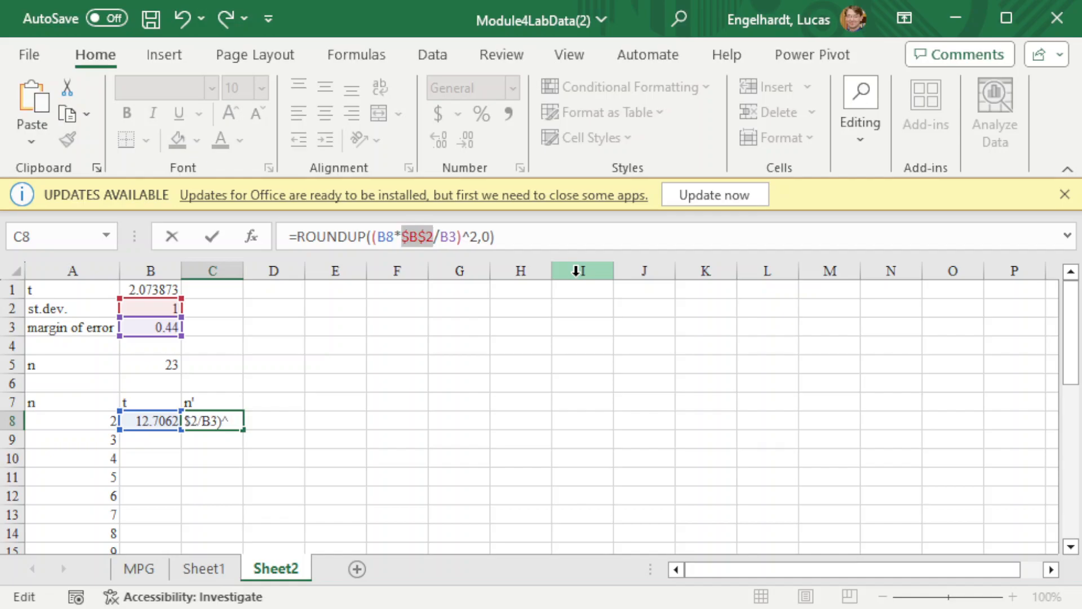
{"action": "left_click", "coordinate": [448, 236]}
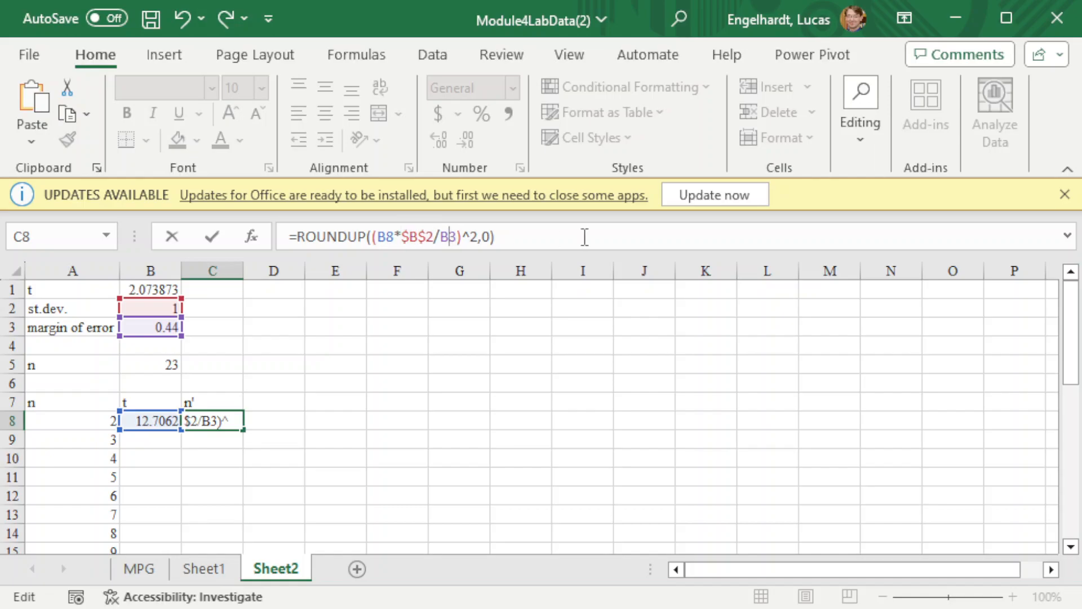
{"action": "key", "text": "F4"}
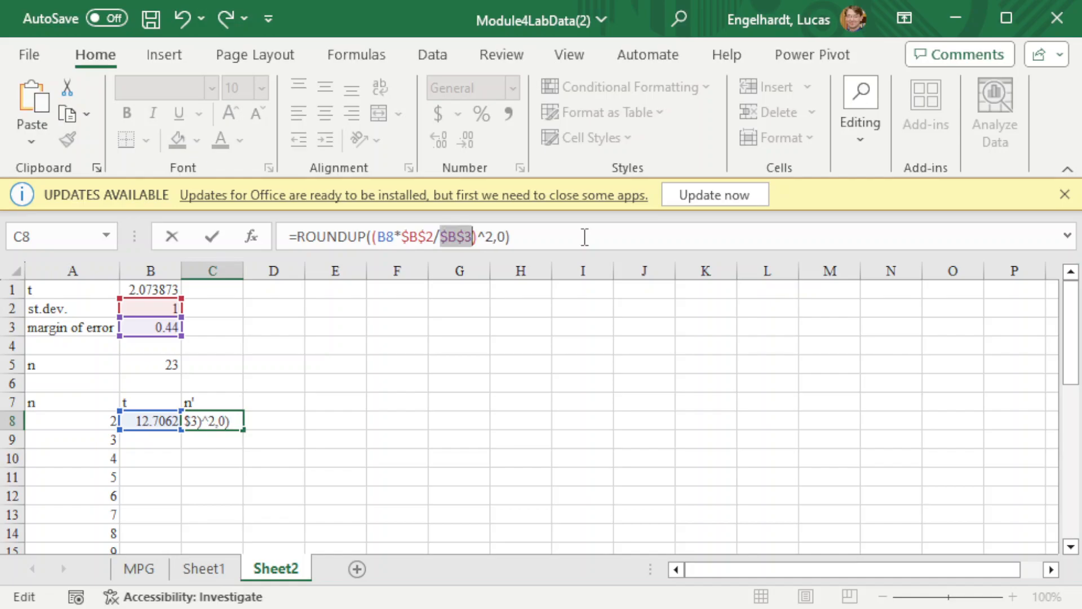
{"action": "key", "text": "ctrl+Return"}
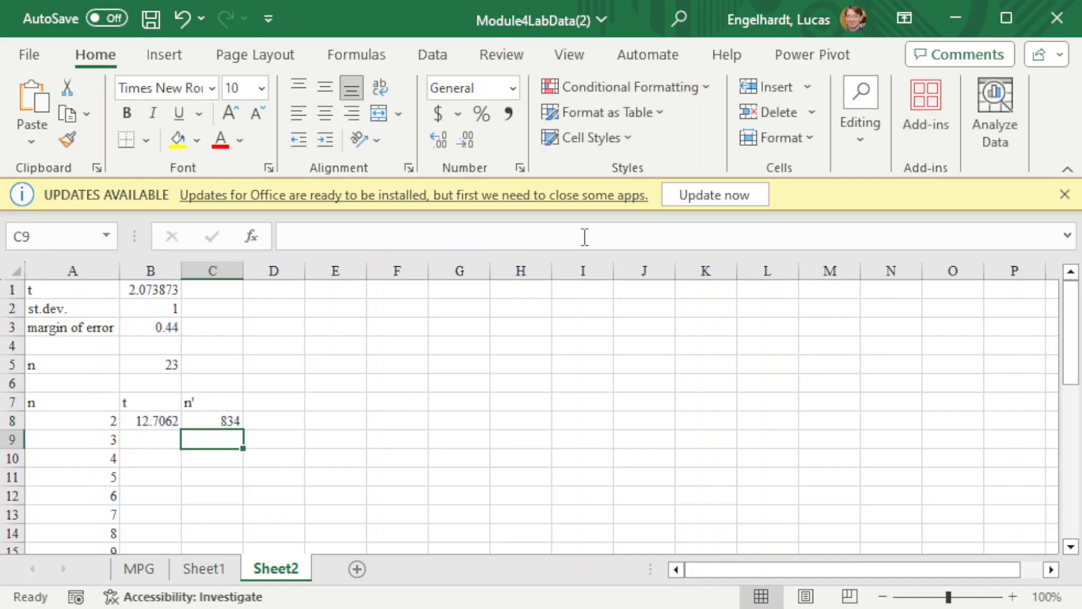
Fill the t and n' formulas in B8:C8 down to row 36.
{"action": "left_click", "coordinate": [75, 420]}
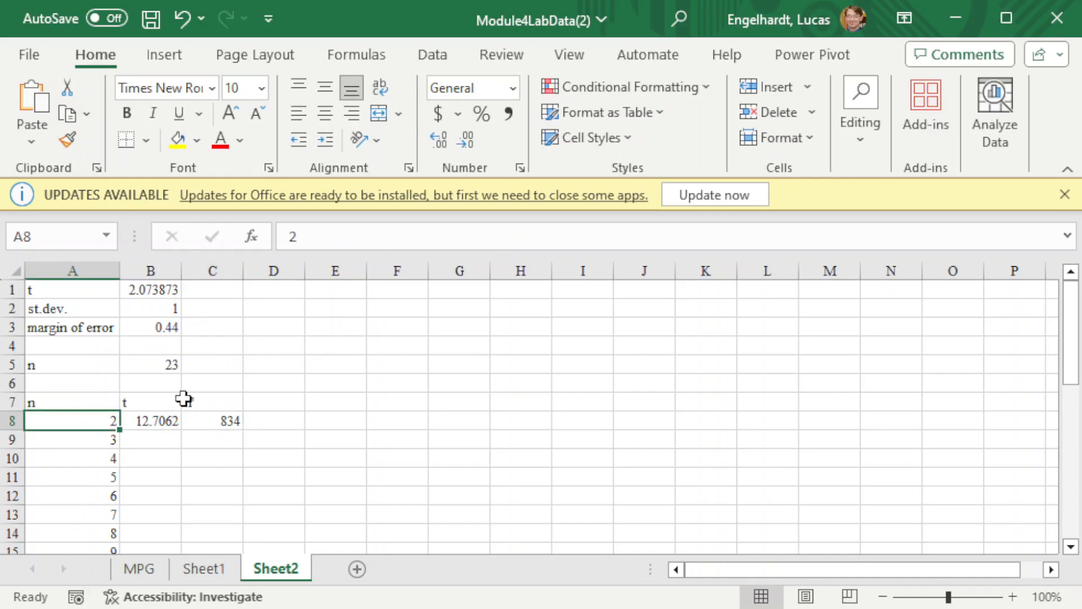
{"action": "left_click", "coordinate": [227, 420]}
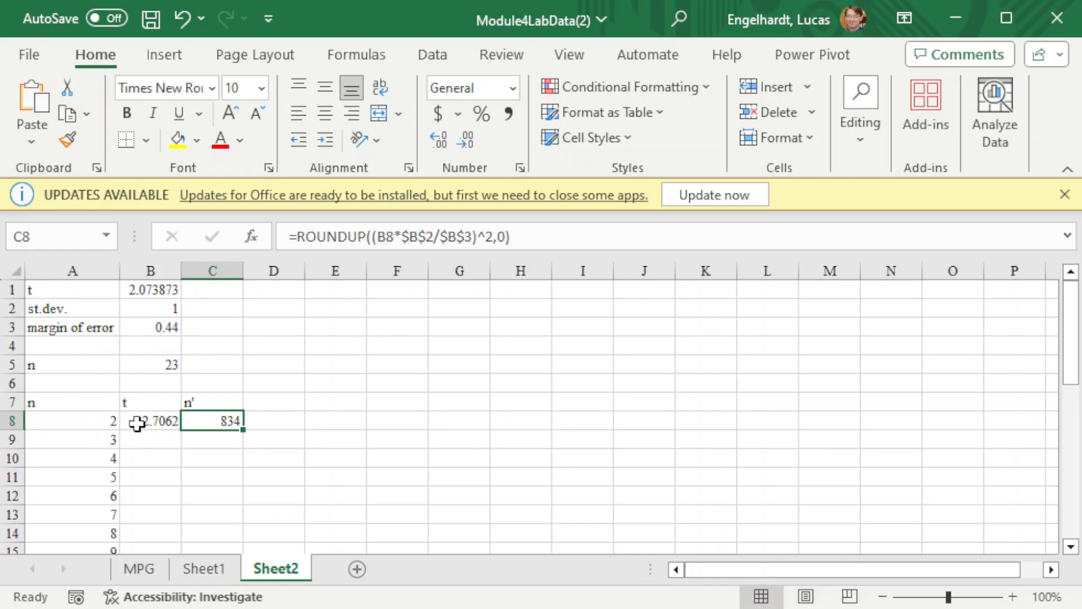
{"action": "left_click", "coordinate": [156, 417]}
{"action": "left_click_drag", "start_coordinate": [155, 414], "coordinate": [217, 422]}
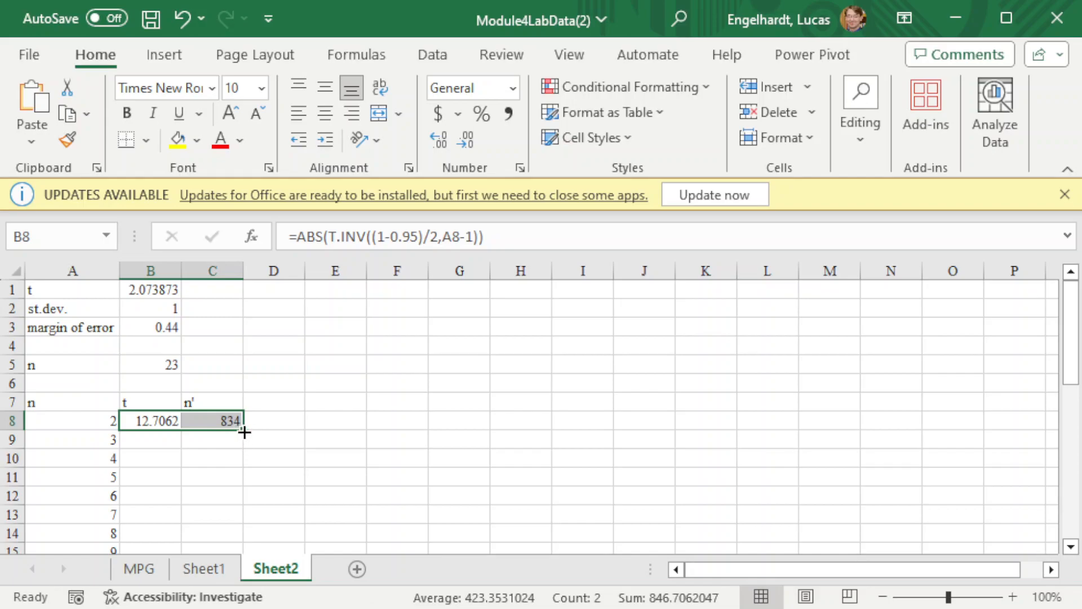
{"action": "left_click_drag", "start_coordinate": [241, 432], "coordinate": [259, 516]}
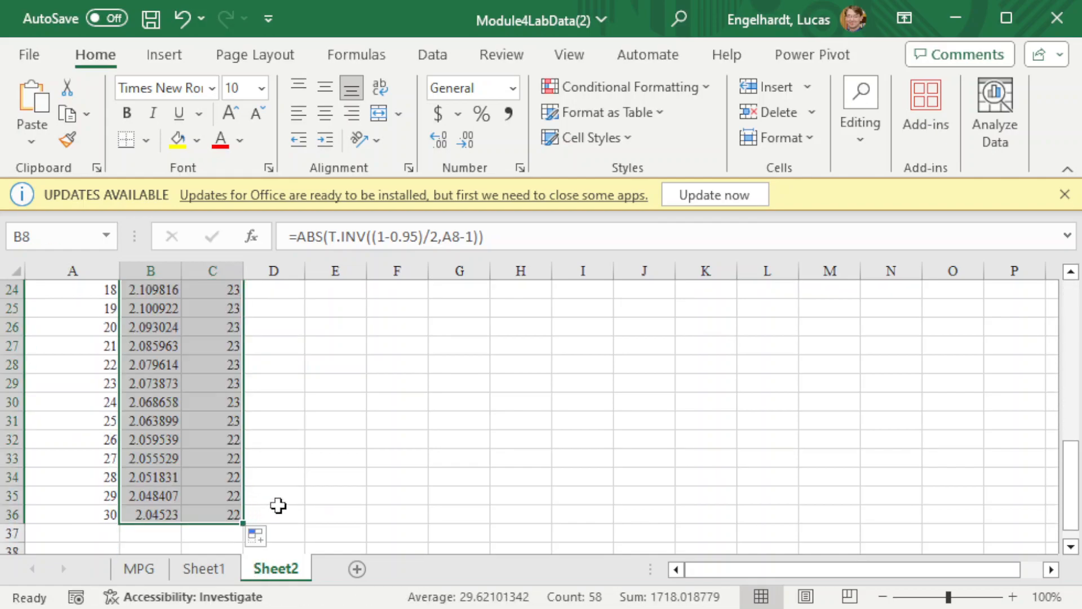
Compare the n and n' values down the table to find the row where they match, including A29:C29.
{"action": "scroll", "coordinate": [388, 358], "scroll_direction": "up", "scroll_amount": 5}
{"action": "scroll", "coordinate": [389, 357], "scroll_direction": "up", "scroll_amount": 3}
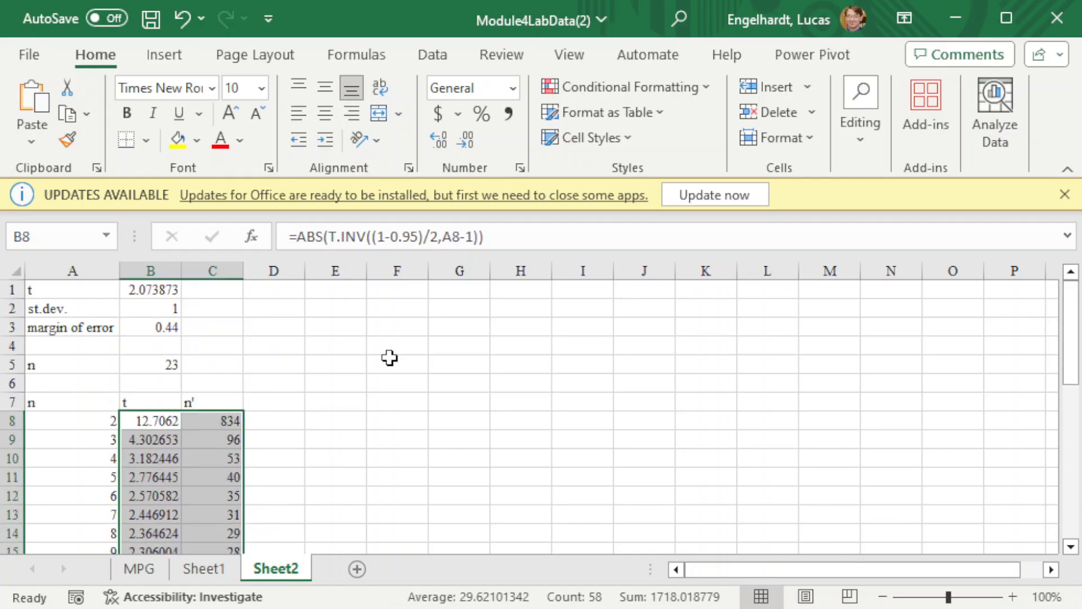
{"action": "left_click", "coordinate": [64, 423]}
{"action": "left_click", "coordinate": [228, 421]}
{"action": "left_click", "coordinate": [53, 441]}
{"action": "scroll", "coordinate": [251, 449], "scroll_direction": "down", "scroll_amount": 3}
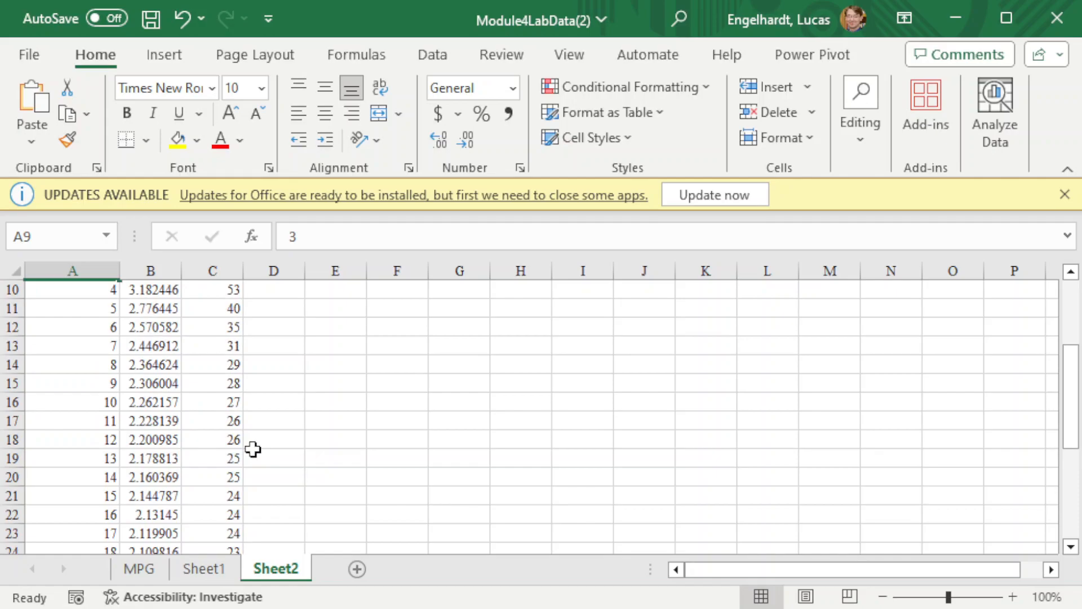
{"action": "left_click", "coordinate": [83, 479]}
{"action": "left_click", "coordinate": [232, 478]}
{"action": "scroll", "coordinate": [338, 479], "scroll_direction": "down", "scroll_amount": 3}
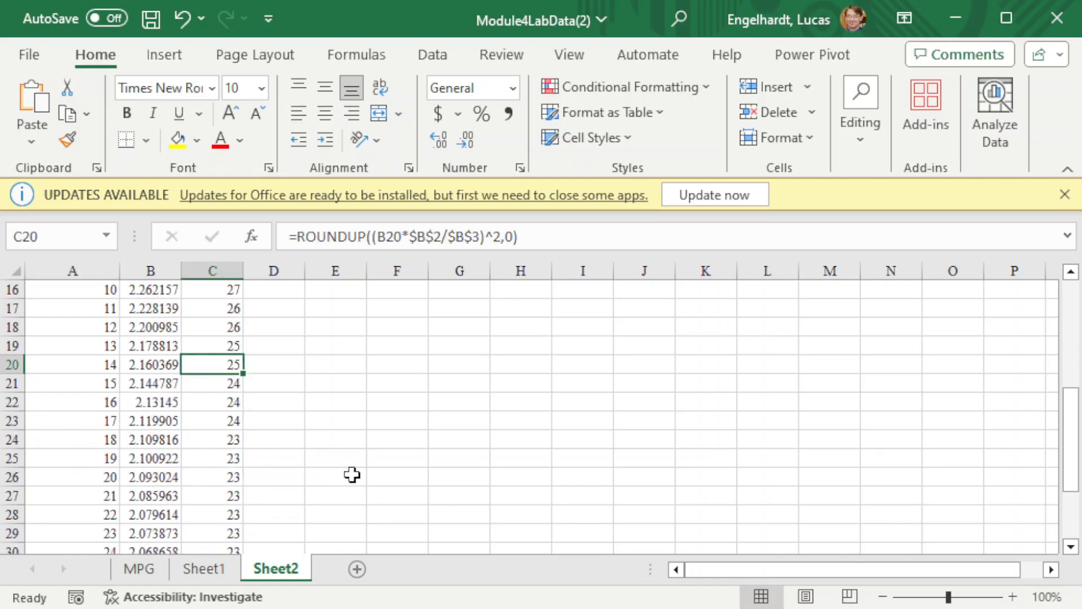
{"action": "left_click", "coordinate": [80, 516]}
{"action": "left_click_drag", "start_coordinate": [94, 516], "coordinate": [219, 515]}
{"action": "left_click", "coordinate": [88, 477]}
{"action": "left_click_drag", "start_coordinate": [88, 478], "coordinate": [234, 476]}
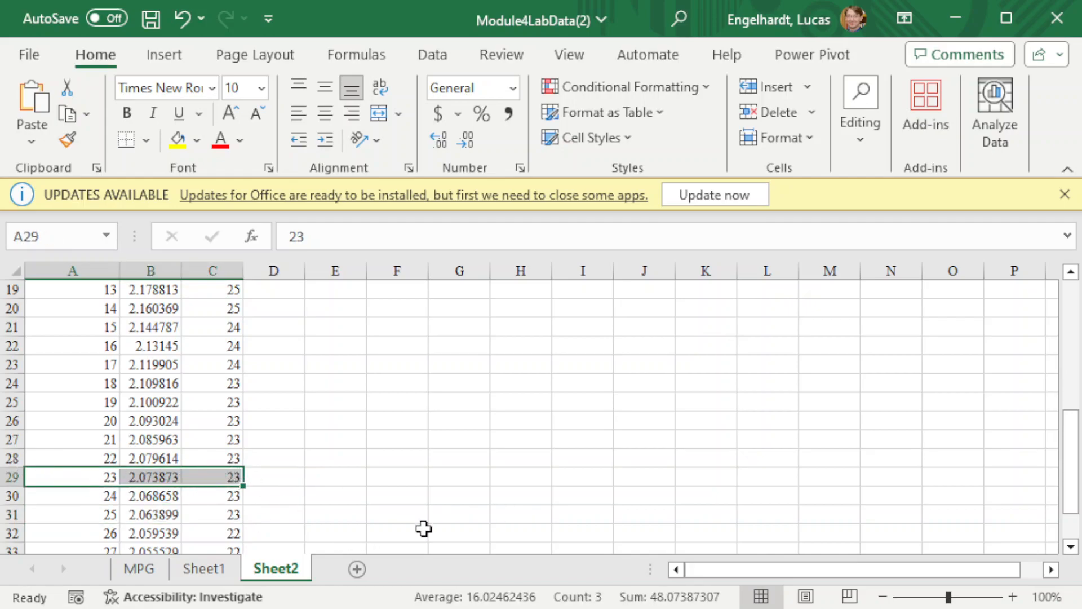
{"action": "scroll", "coordinate": [449, 502], "scroll_direction": "up", "scroll_amount": 6}
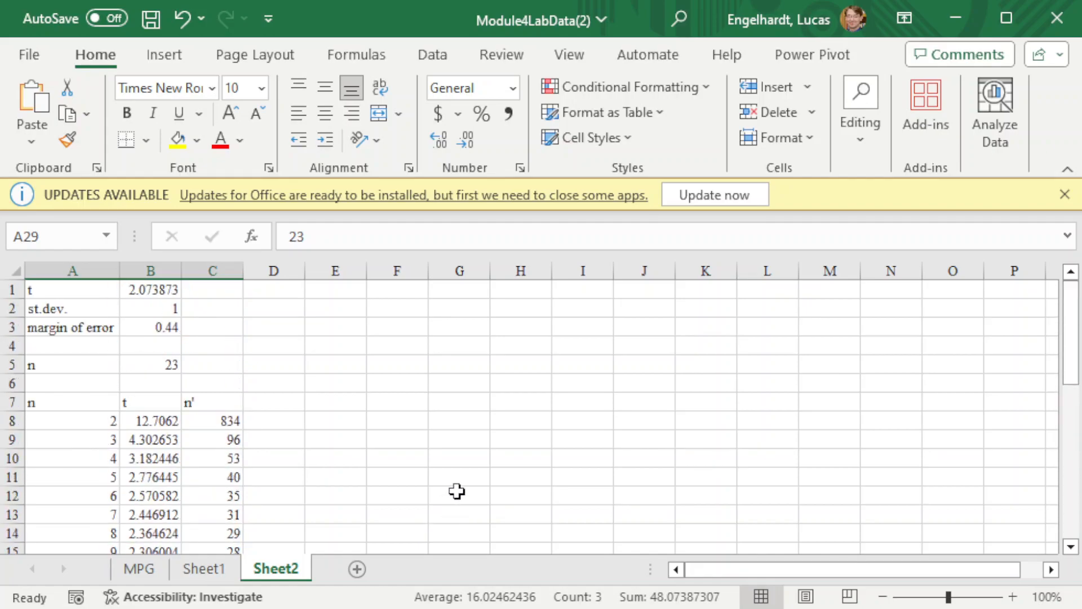